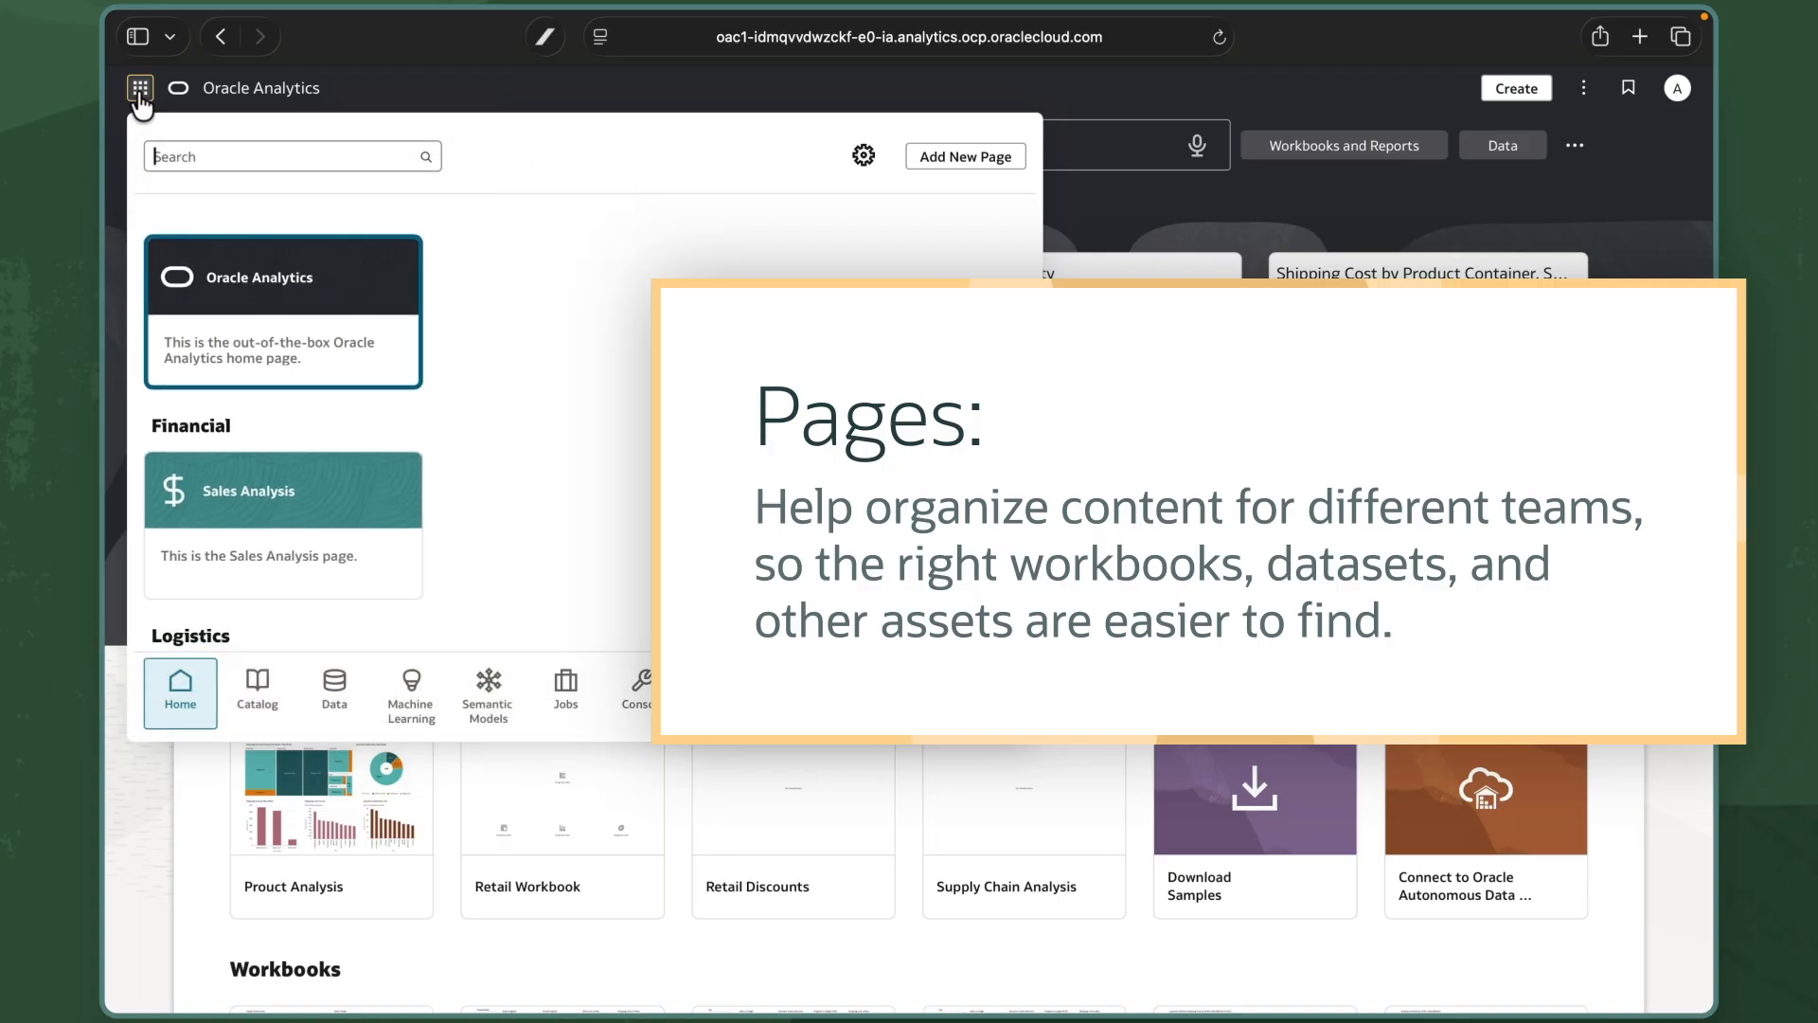
Close the Pages navigator to show the home page's KPI tiles and recent workbooks.
click(139, 96)
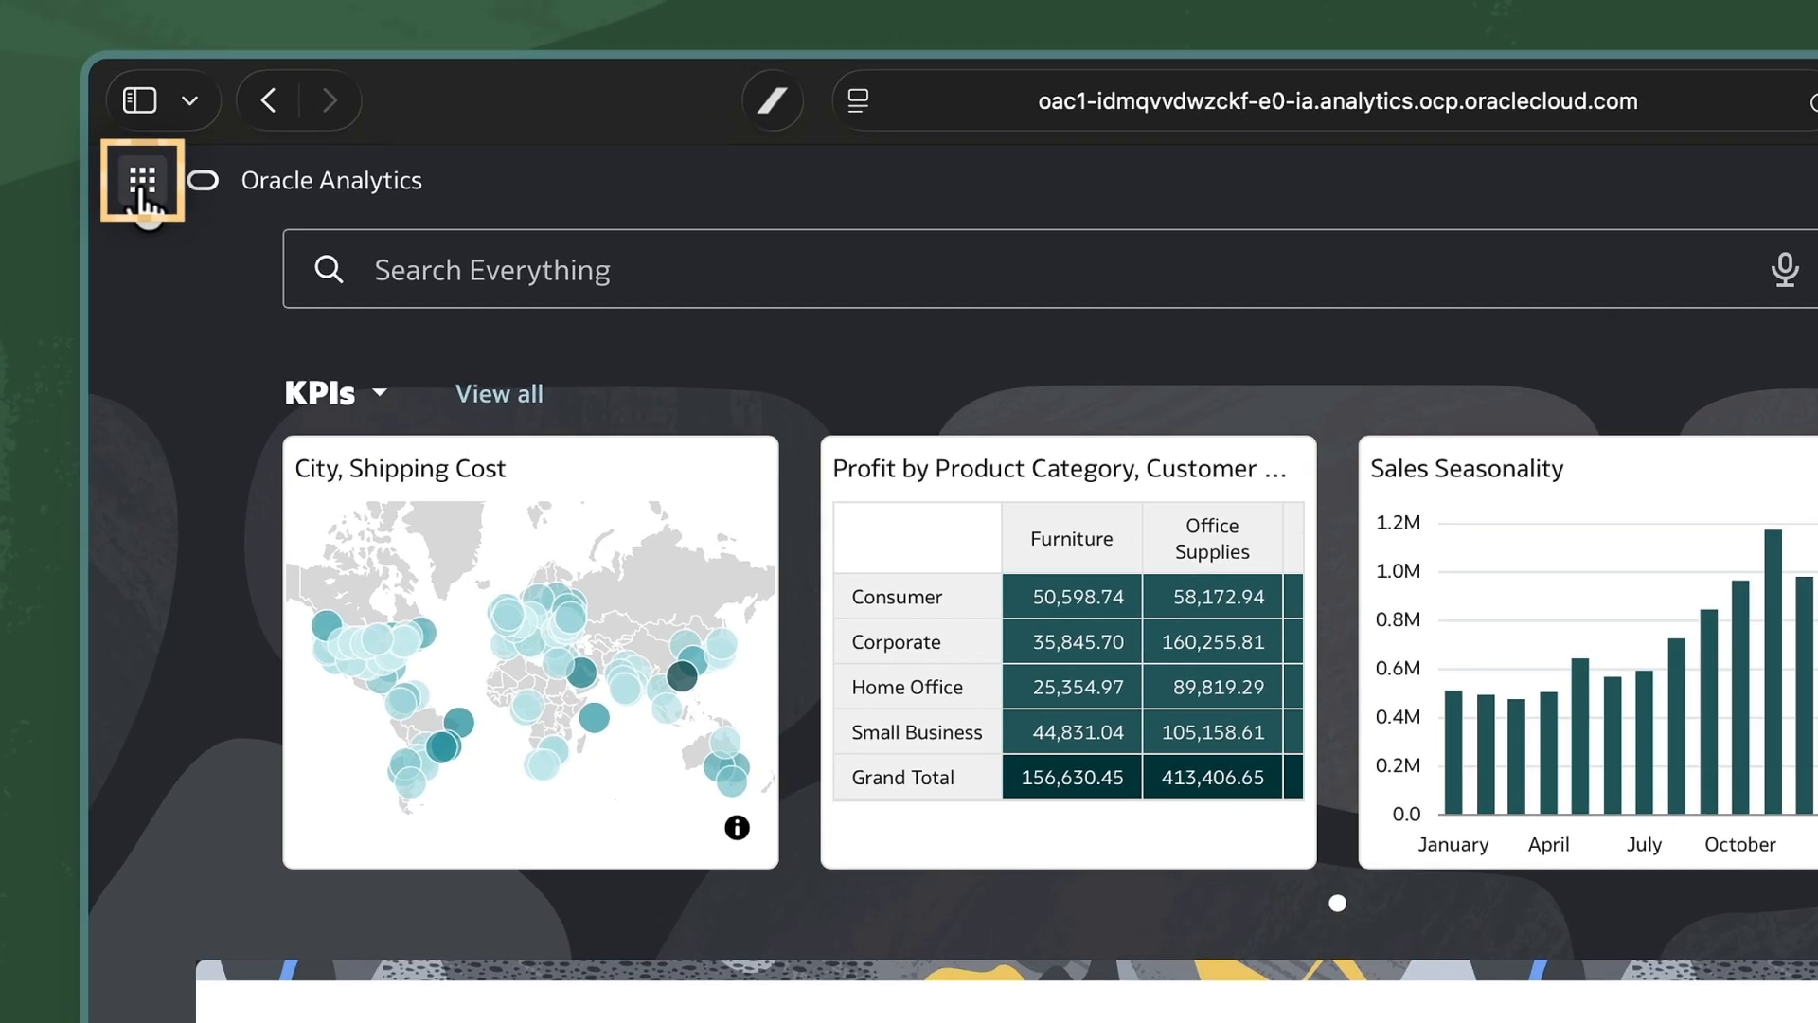
Open the Sales Analysis page and scroll through its sections.
click(142, 163)
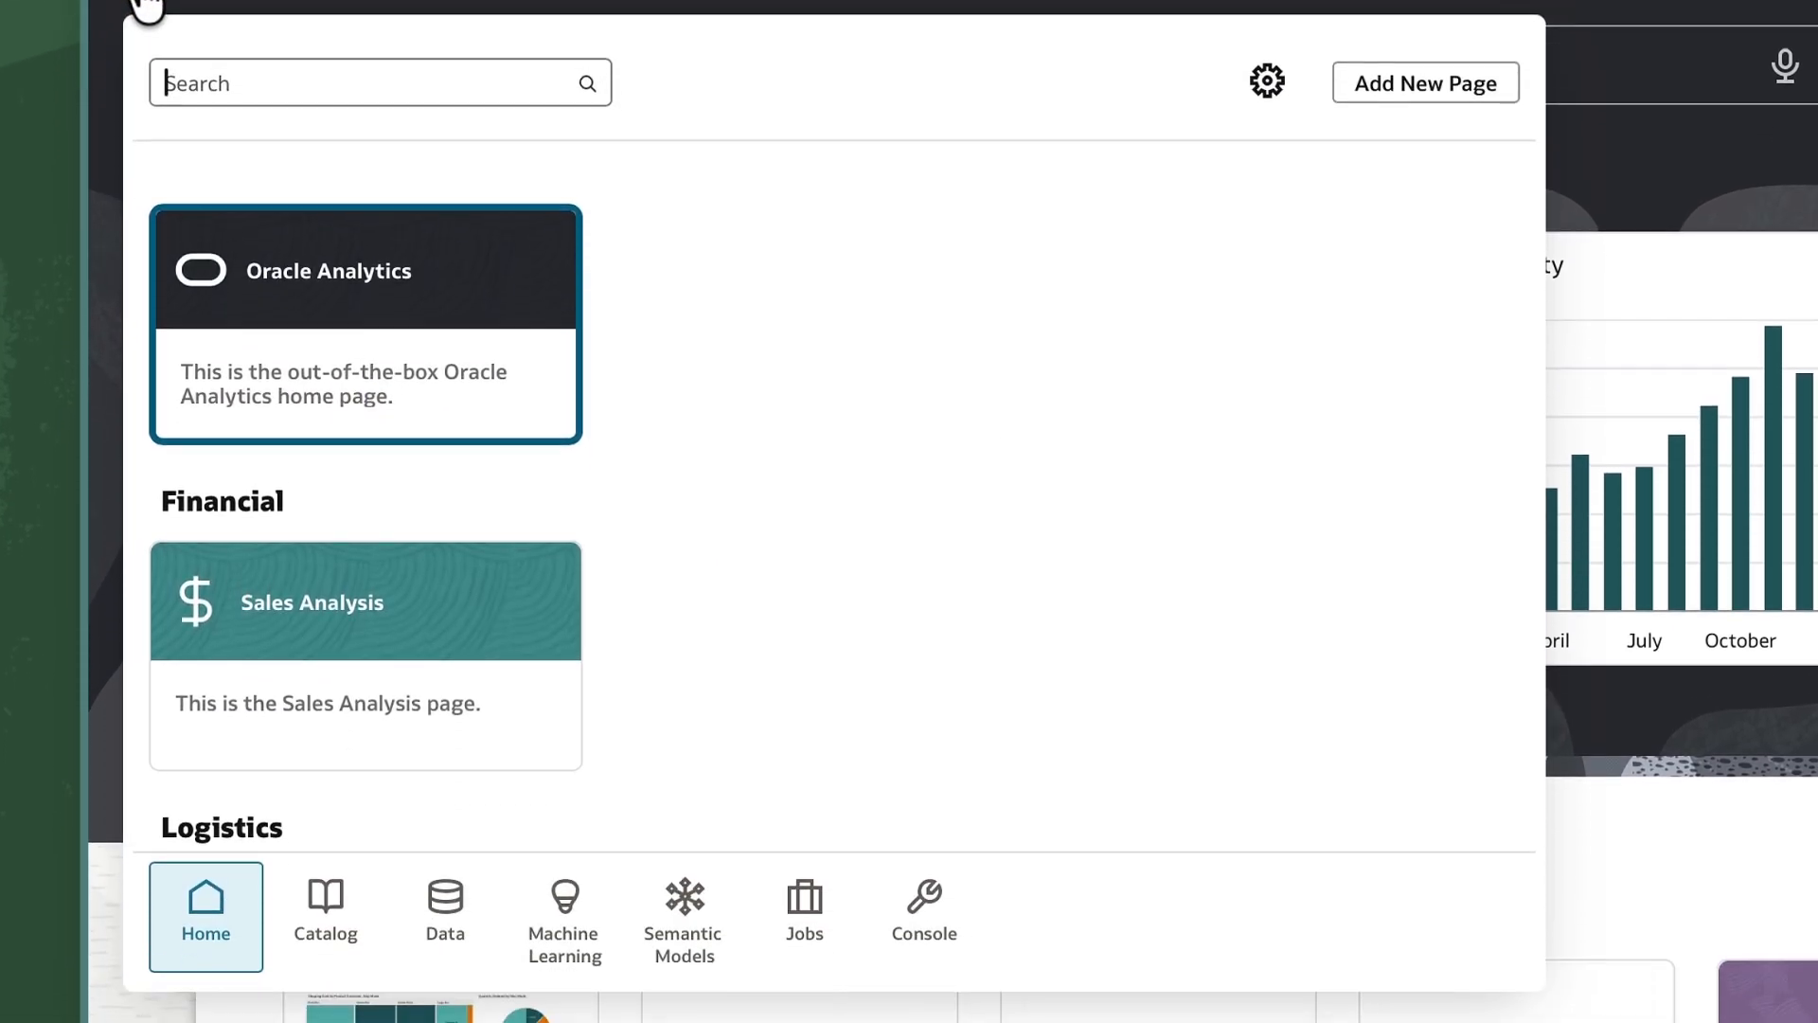
scroll(694, 494, down, 3)
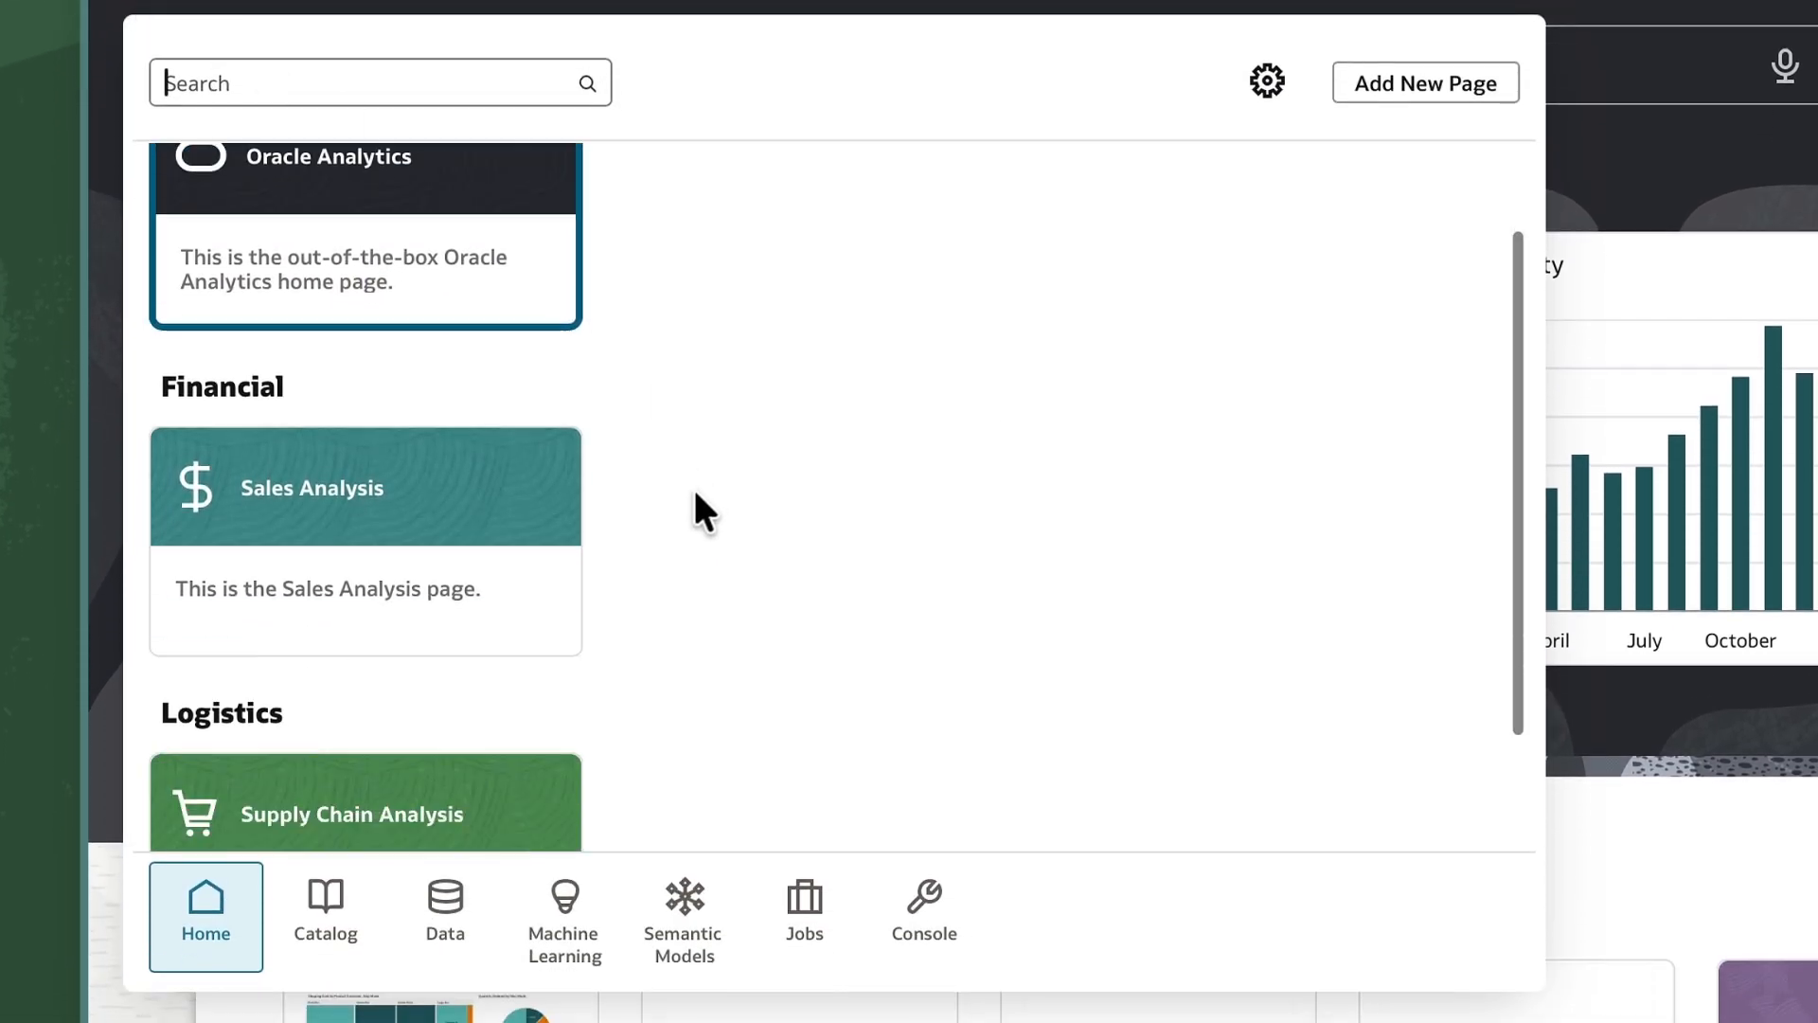
click(428, 485)
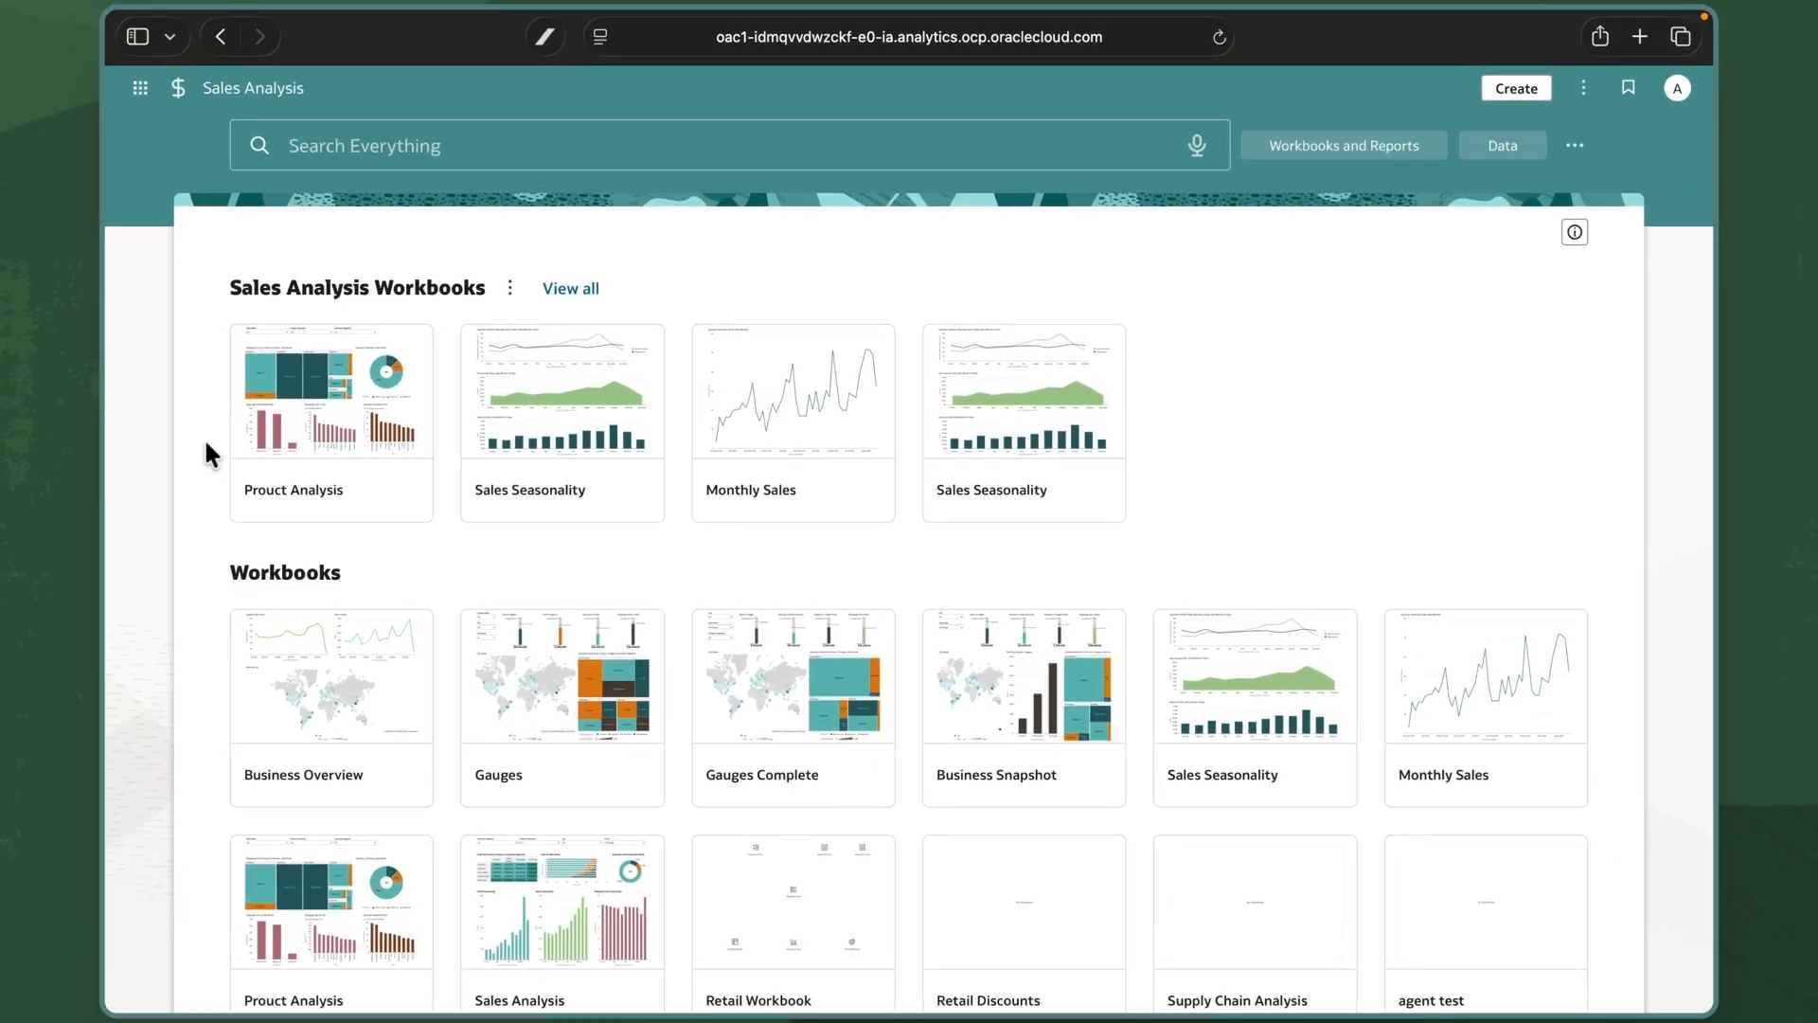
scroll(205, 445, down, 5)
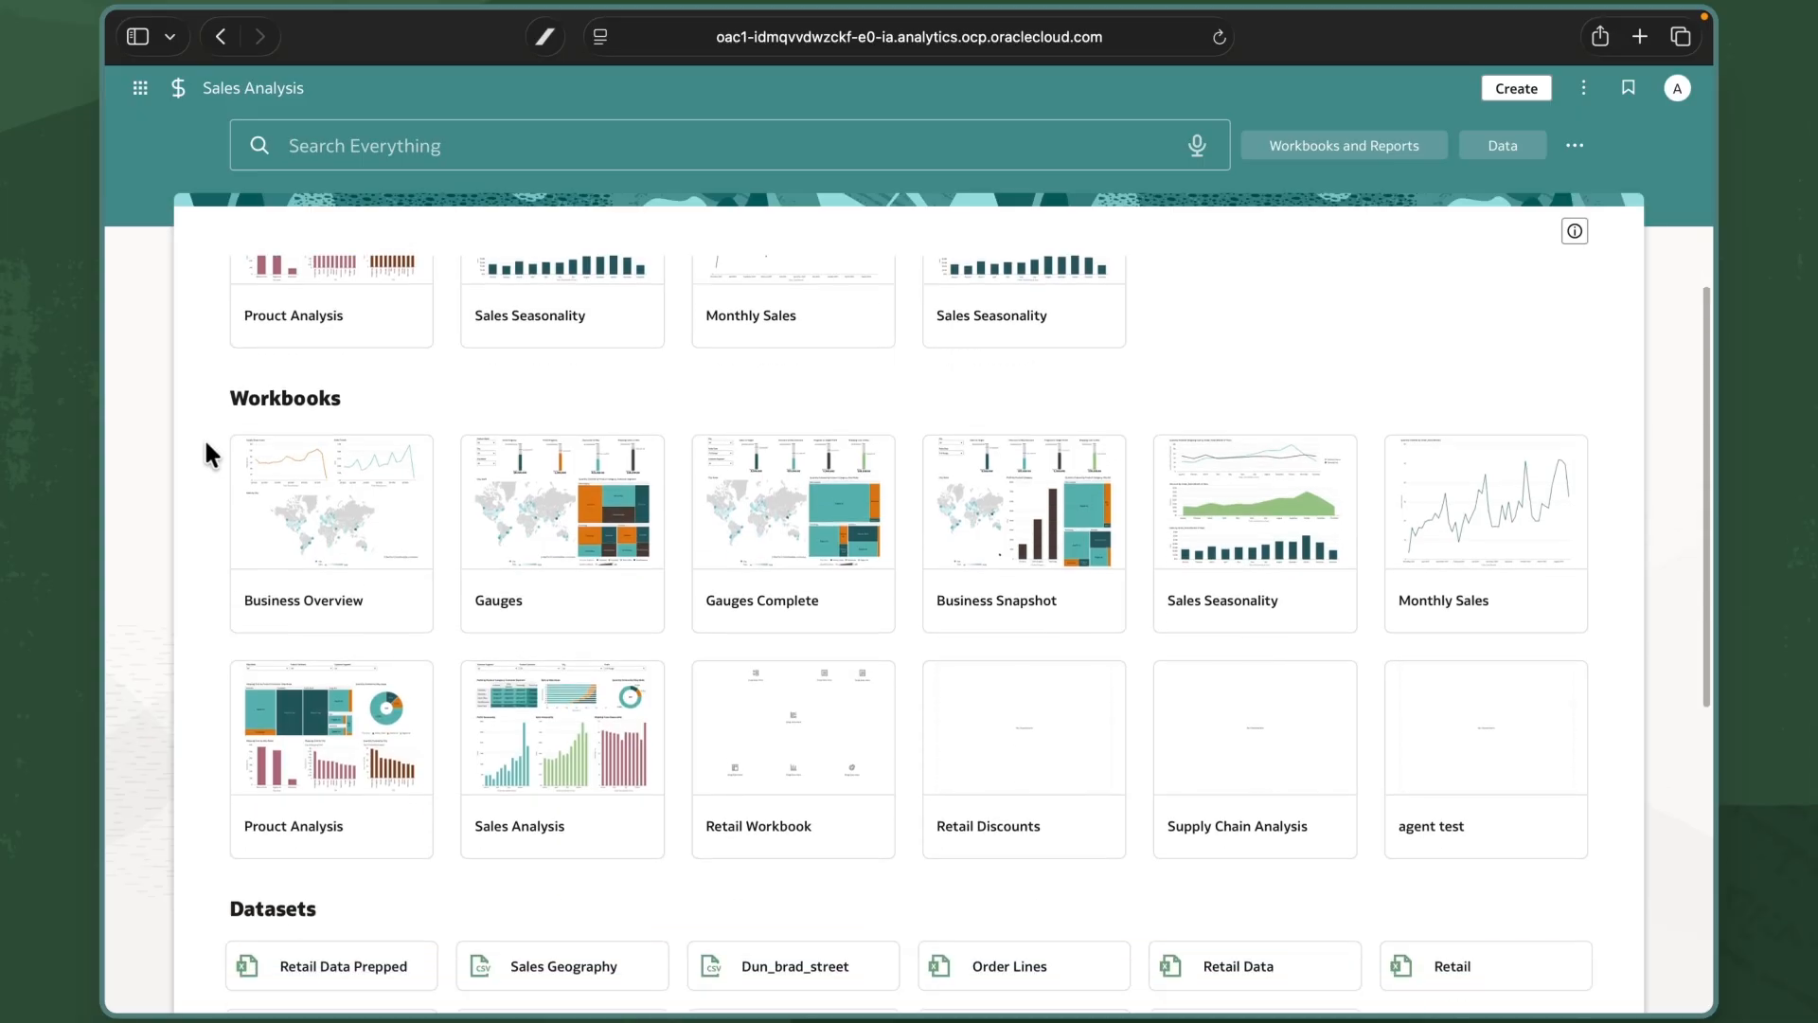
scroll(207, 445, down, 8)
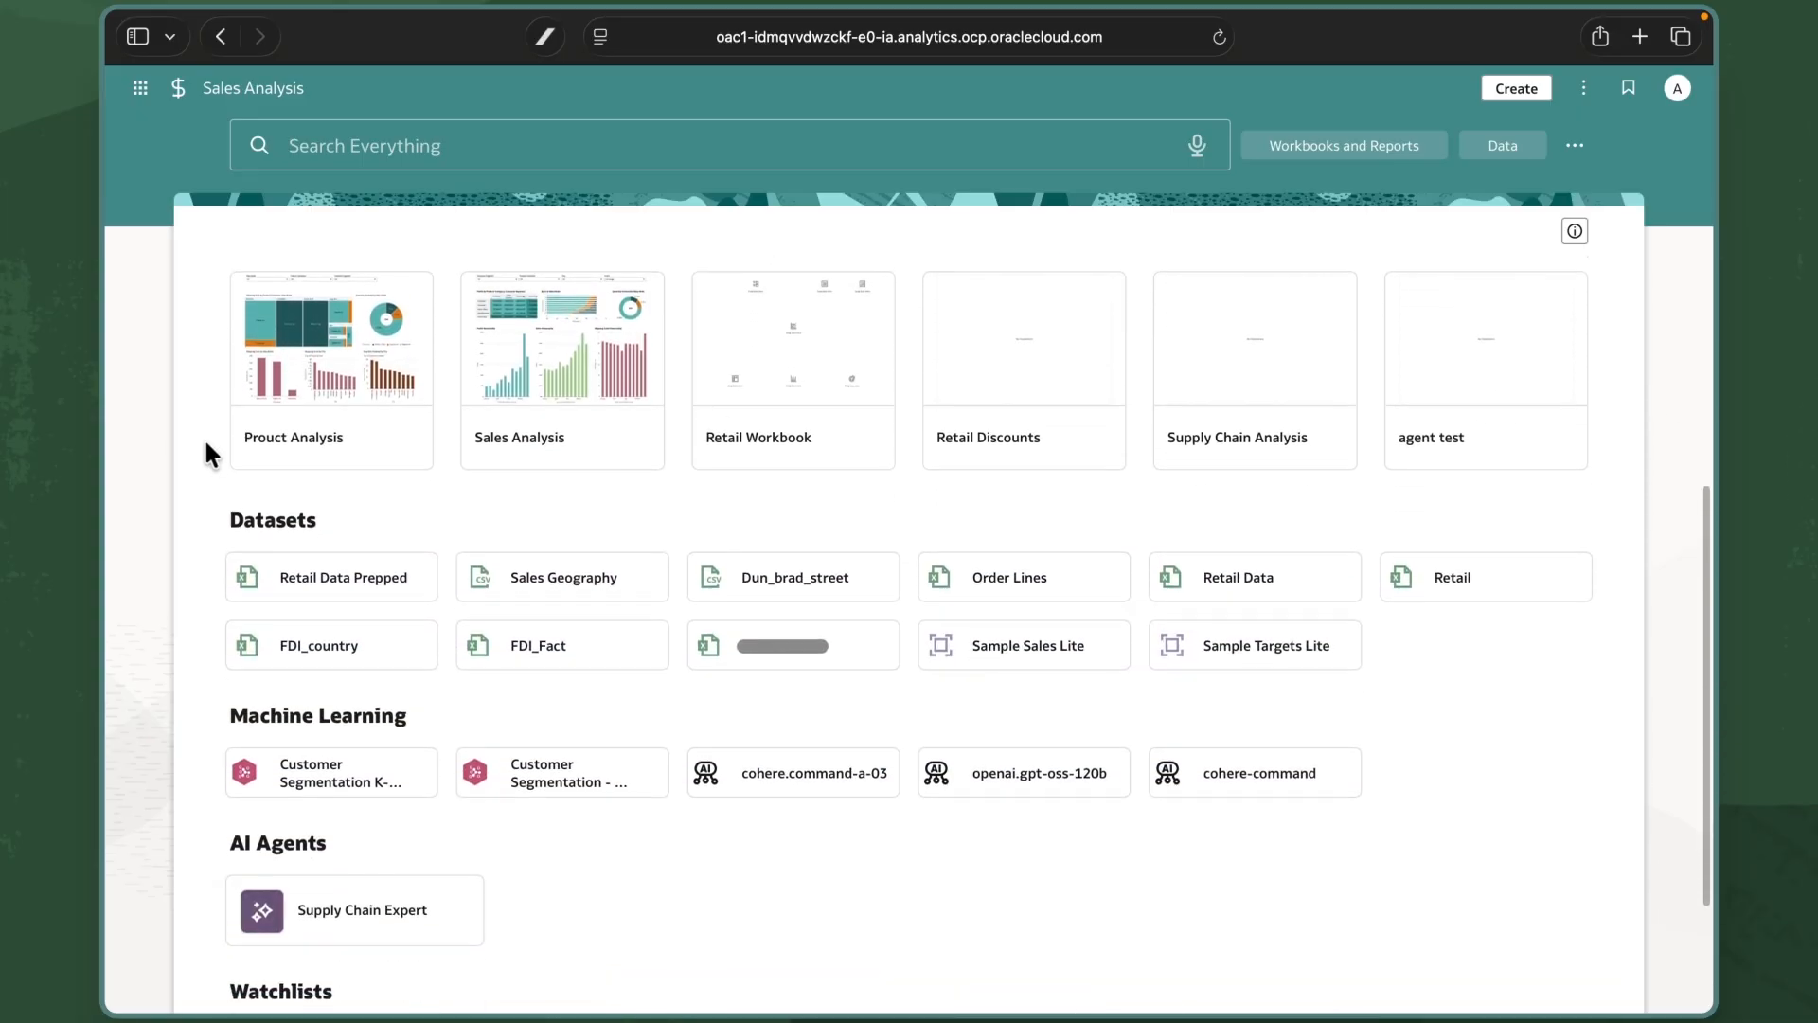
scroll(206, 445, up, 13)
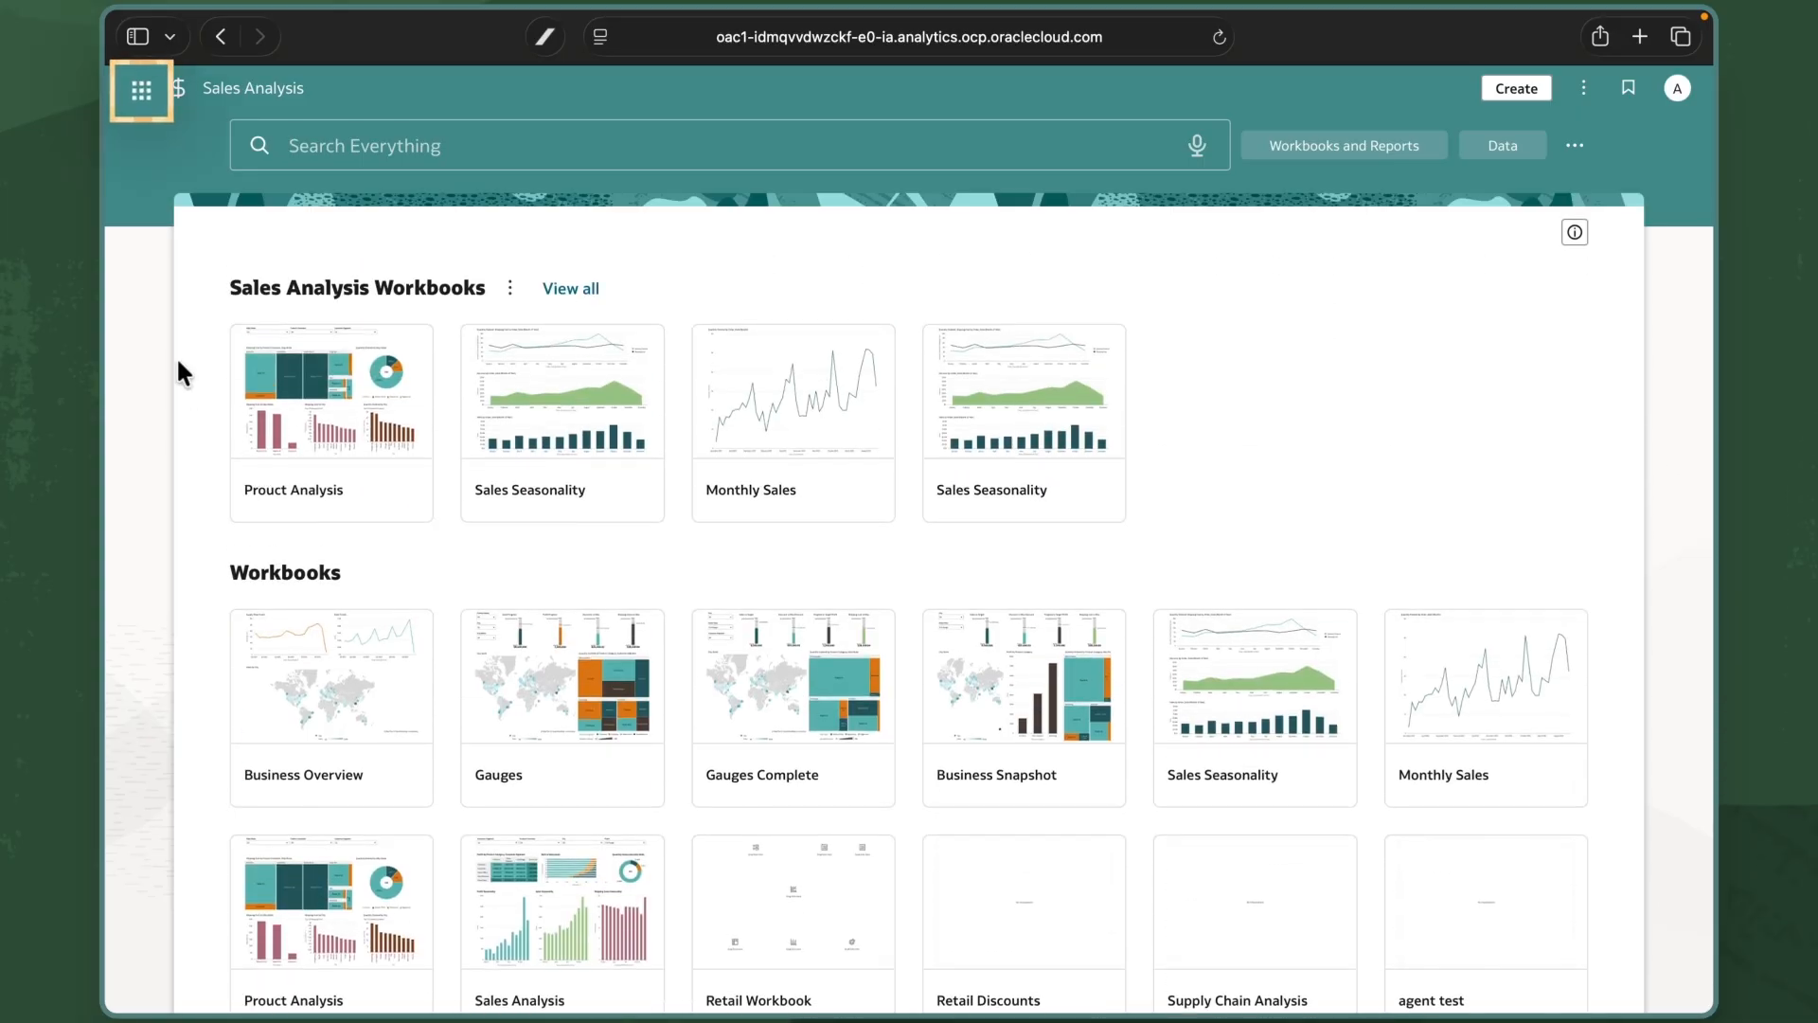
Switch to the Supply Chain Analysis page and scroll through its watchlists, workbooks and models.
click(142, 91)
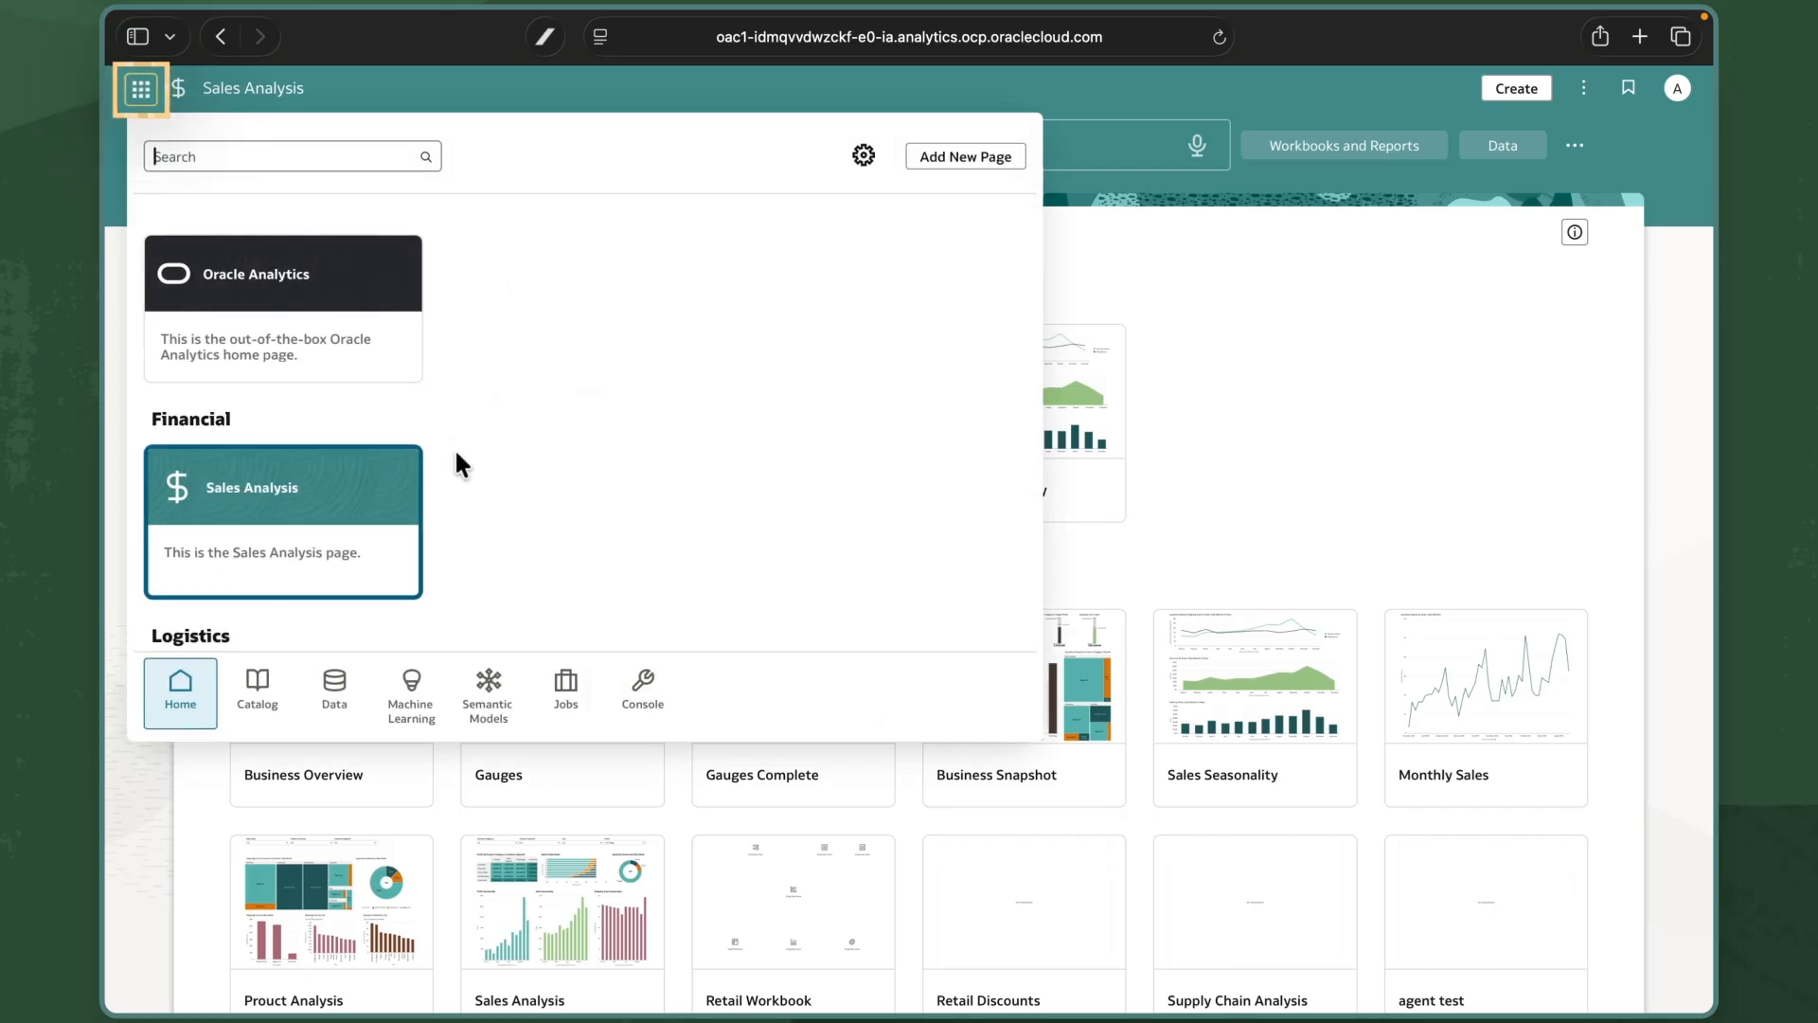
scroll(450, 452, down, 3)
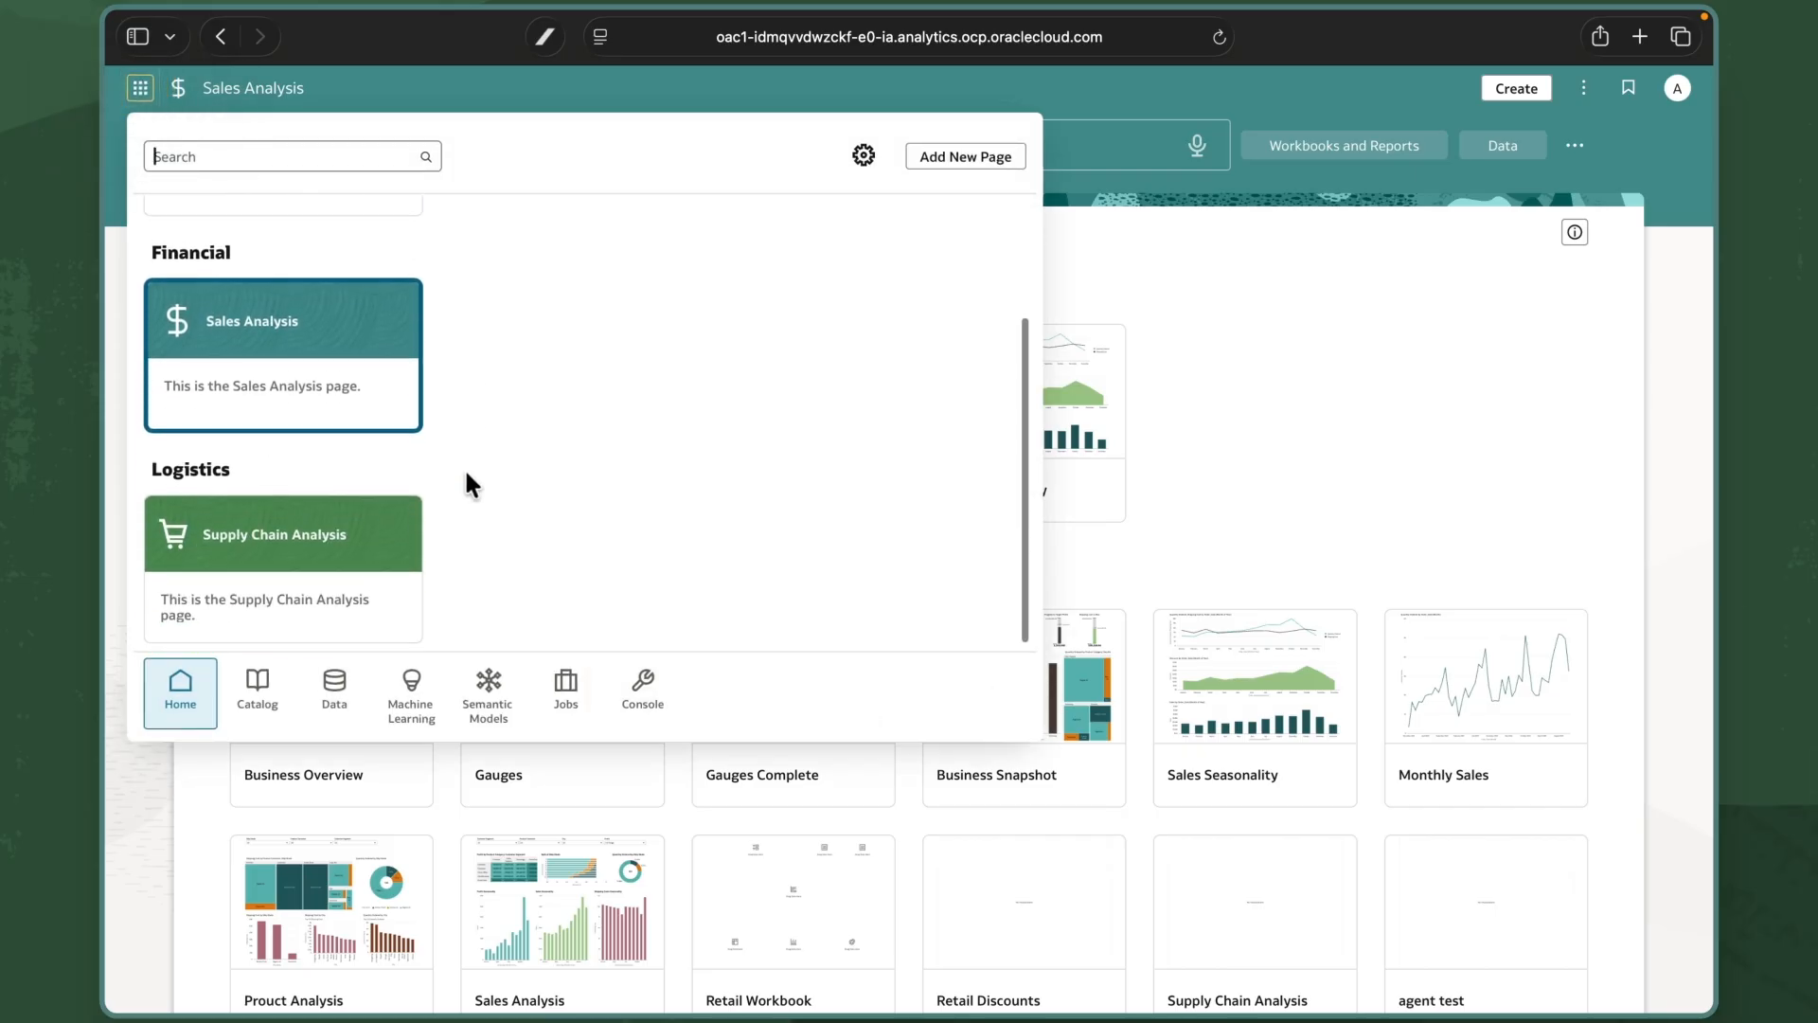
click(368, 558)
mouse_move(369, 558)
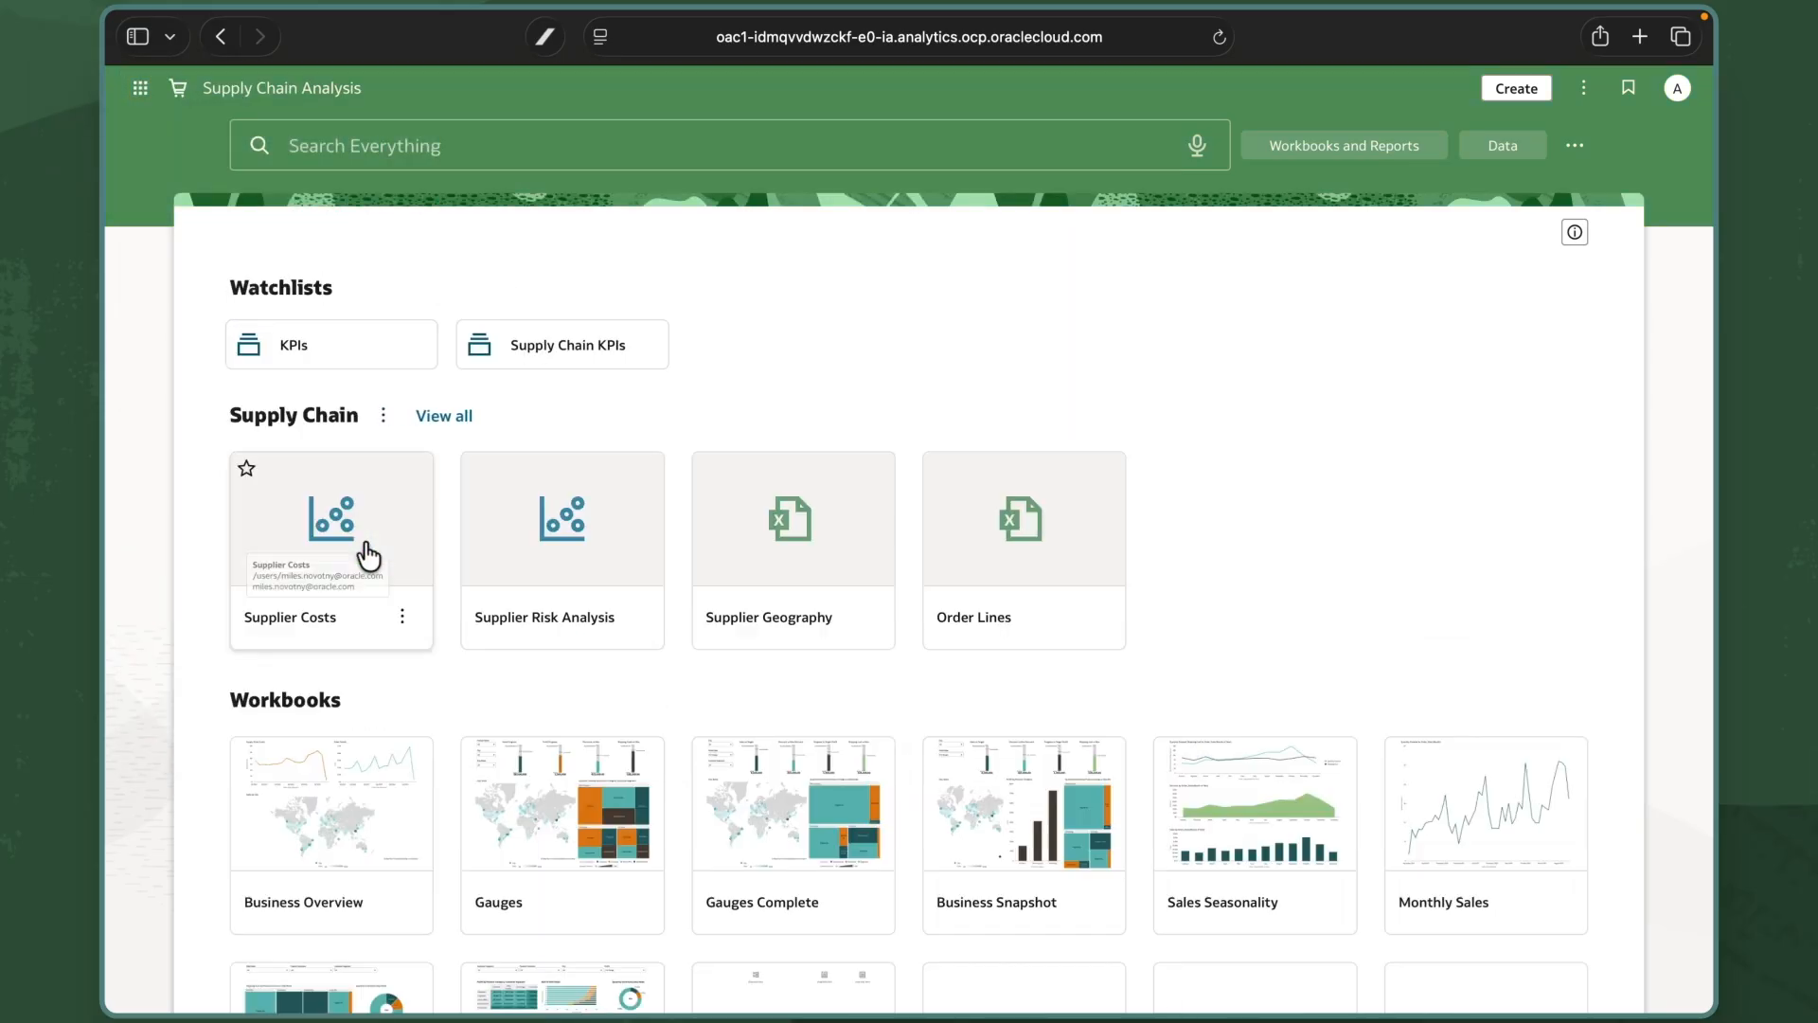
scroll(259, 426, down, 3)
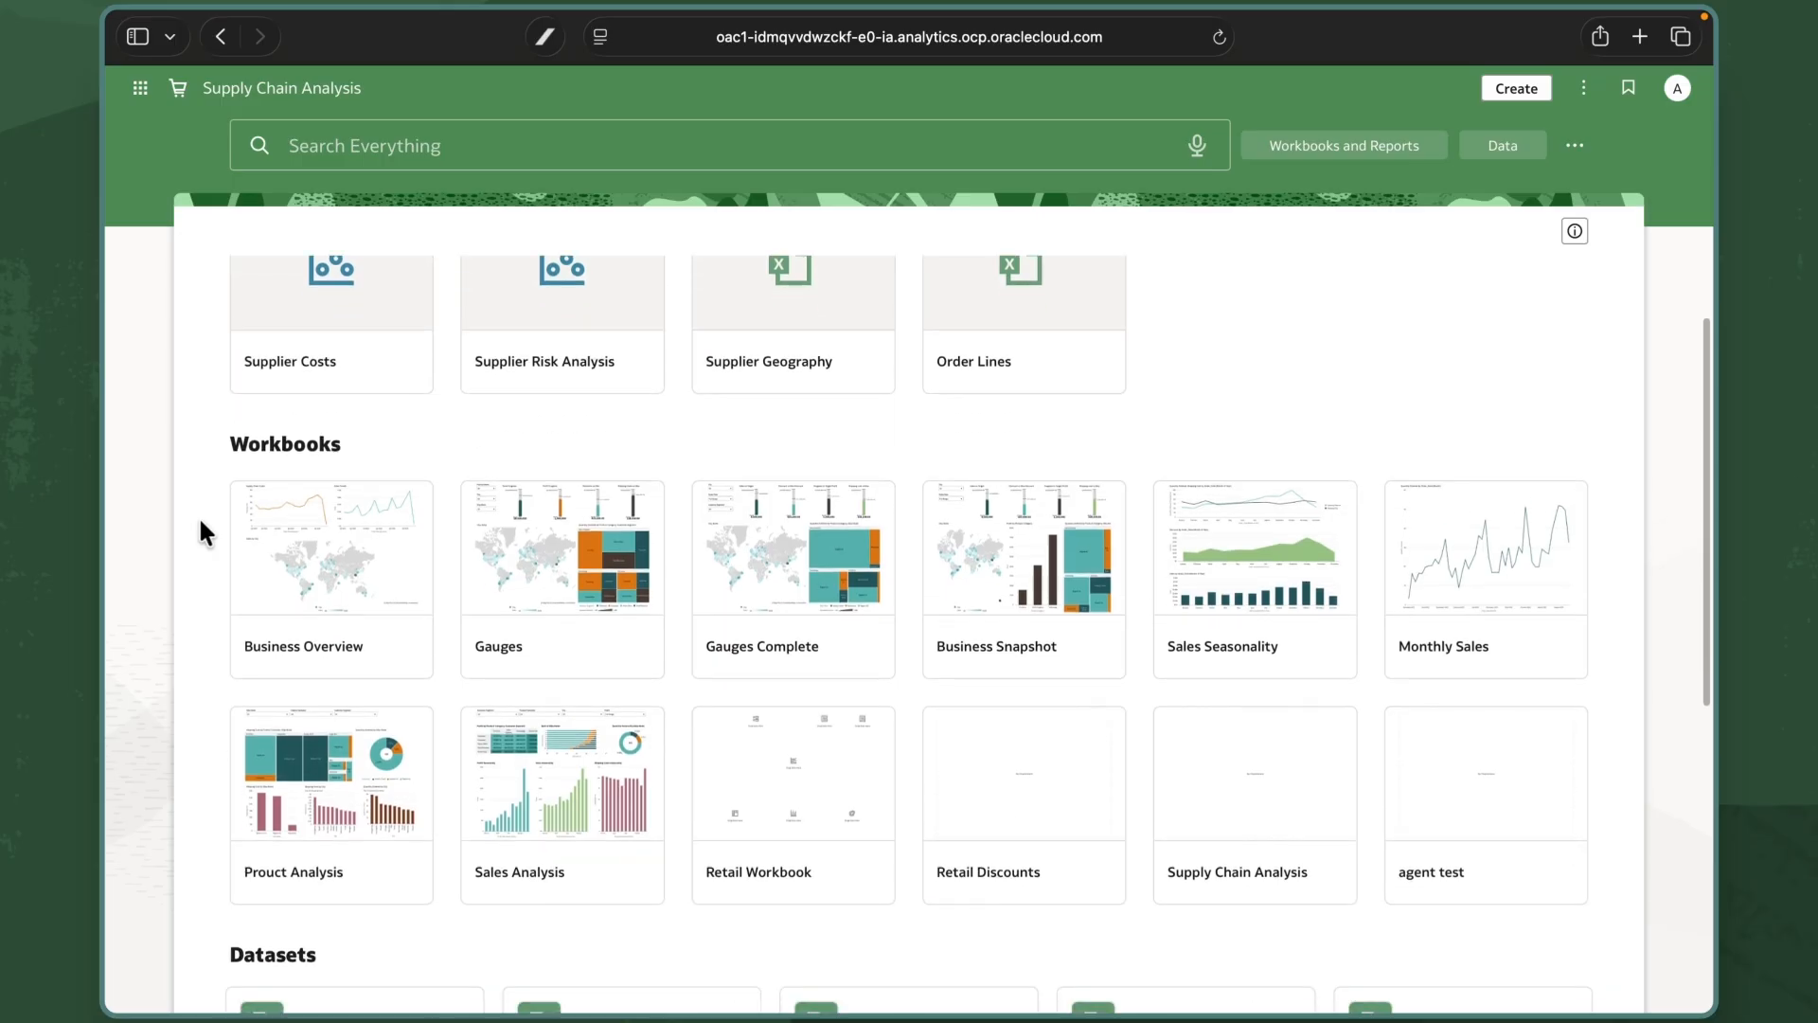
scroll(200, 522, down, 6)
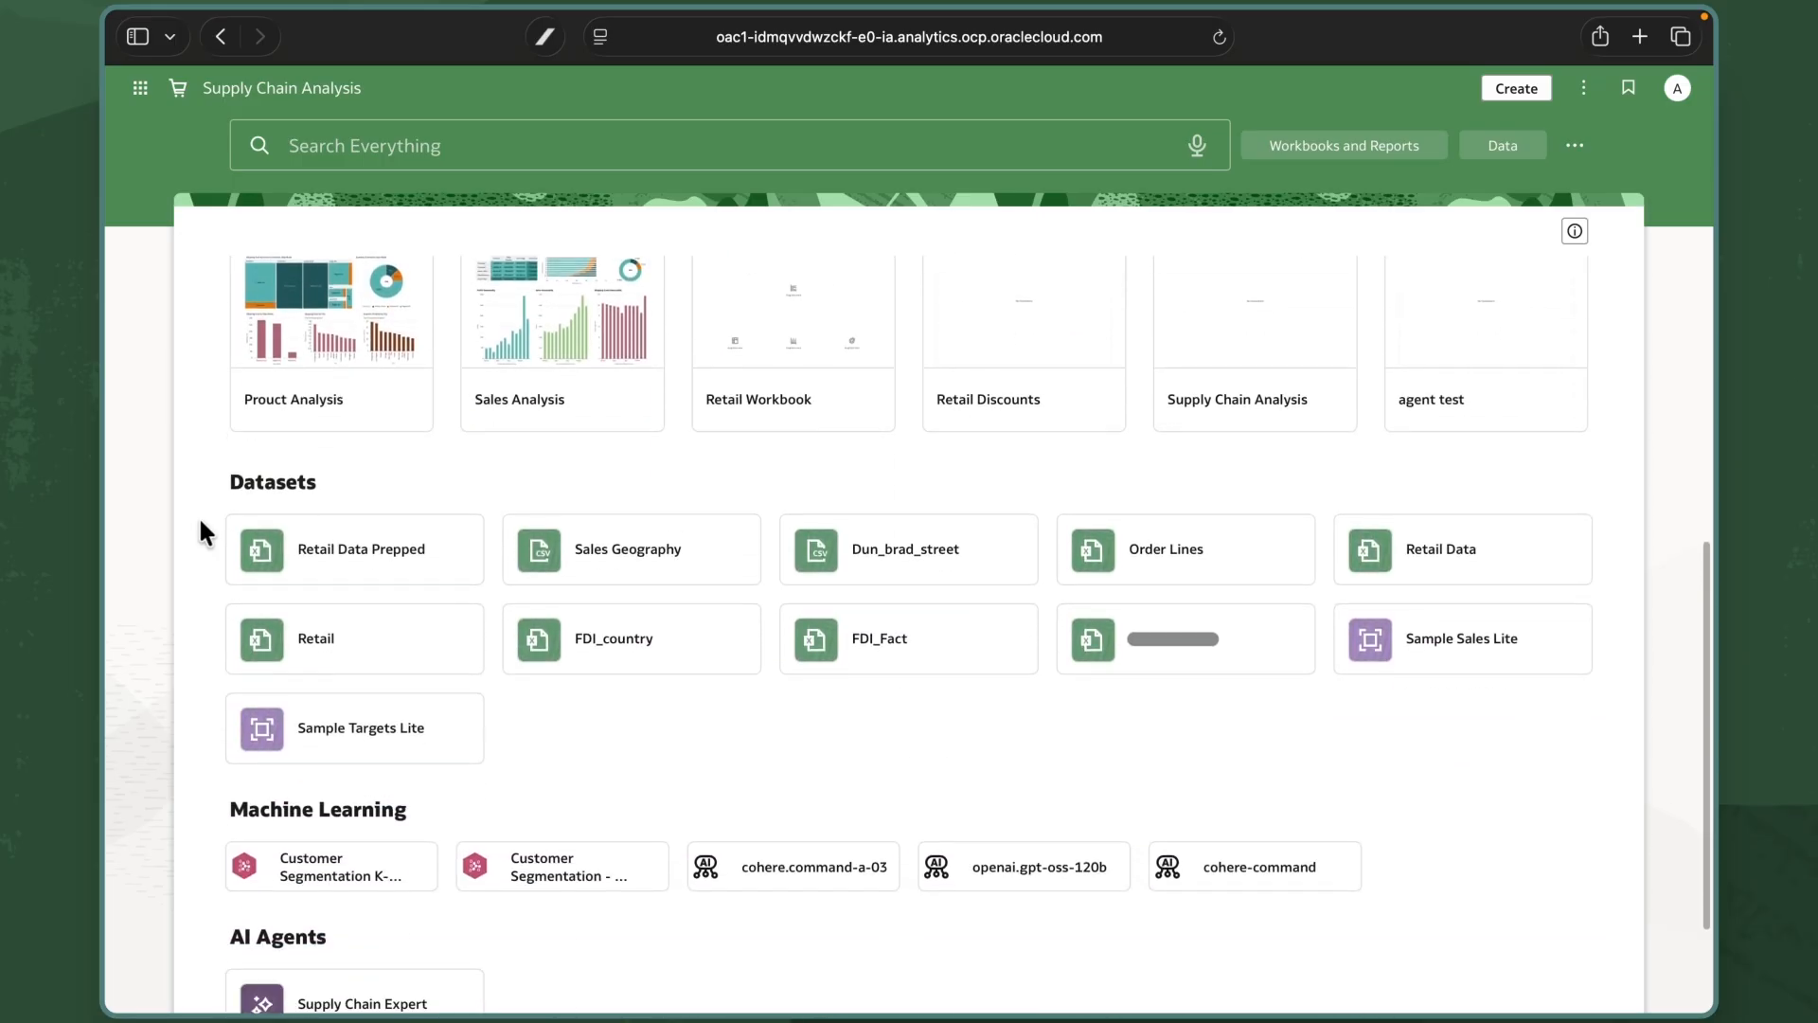
scroll(201, 530, up, 10)
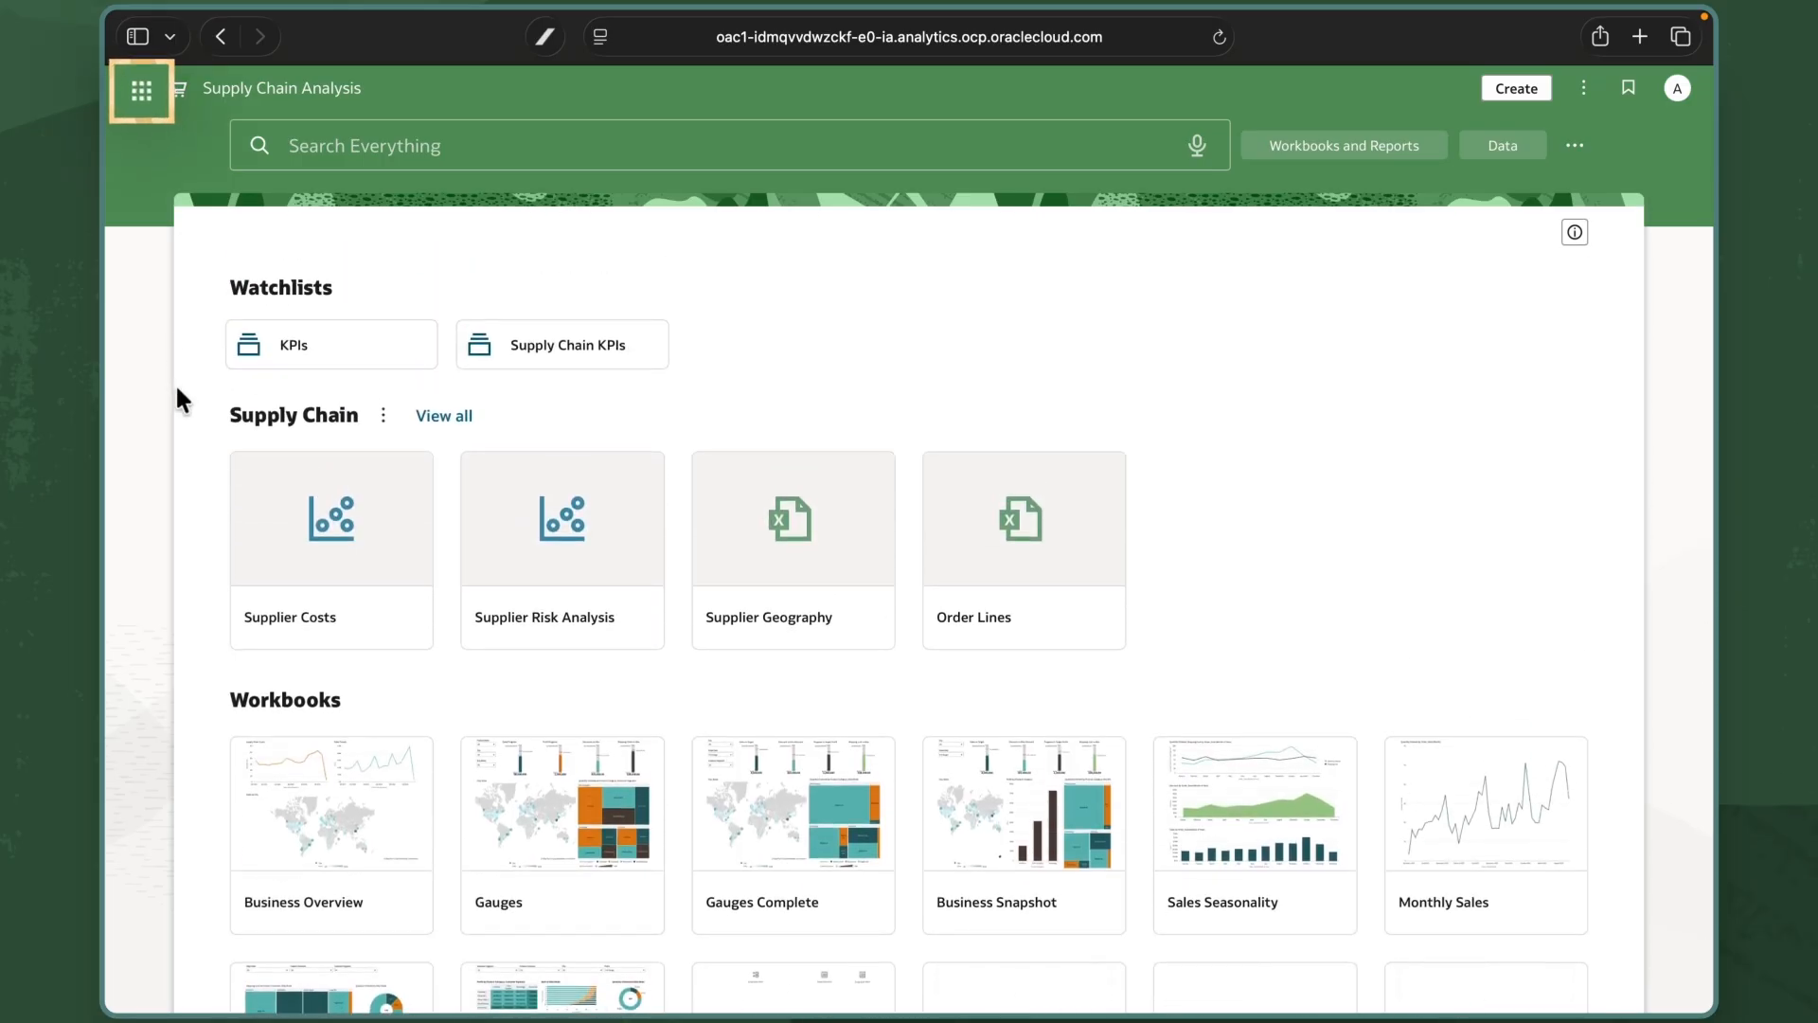
click(141, 90)
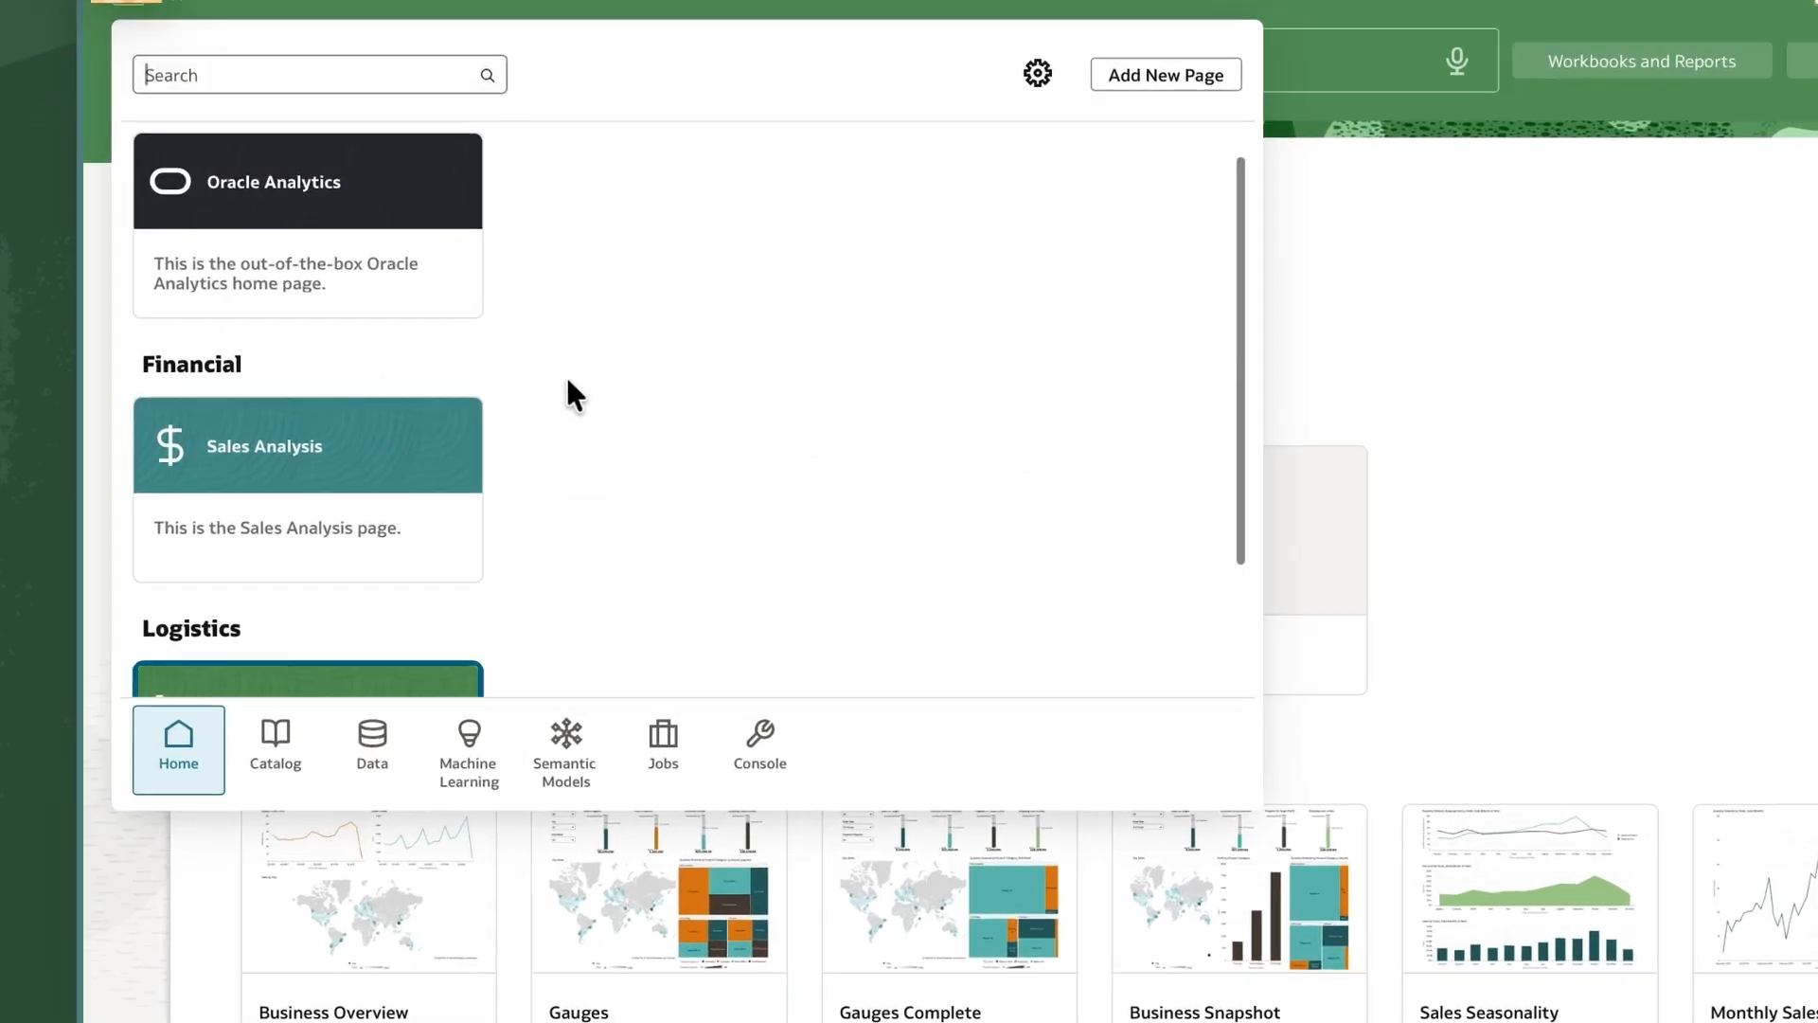
scroll(559, 393, down, 3)
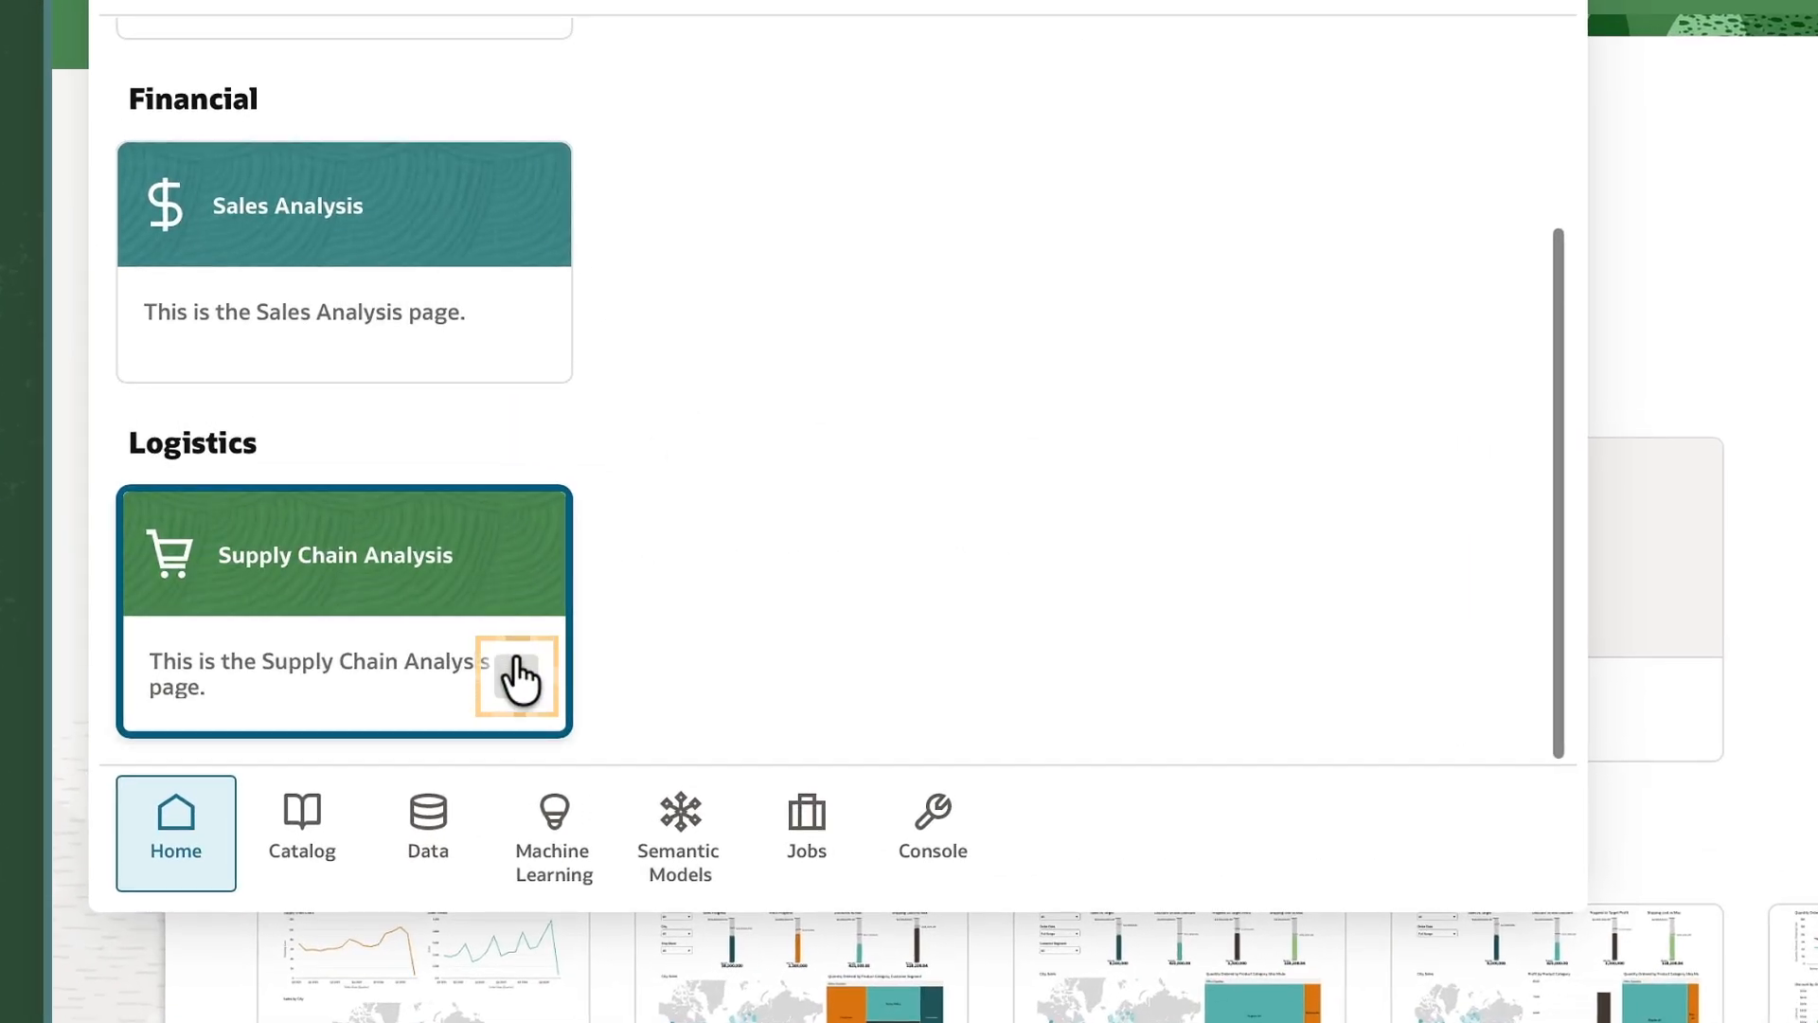
click(518, 679)
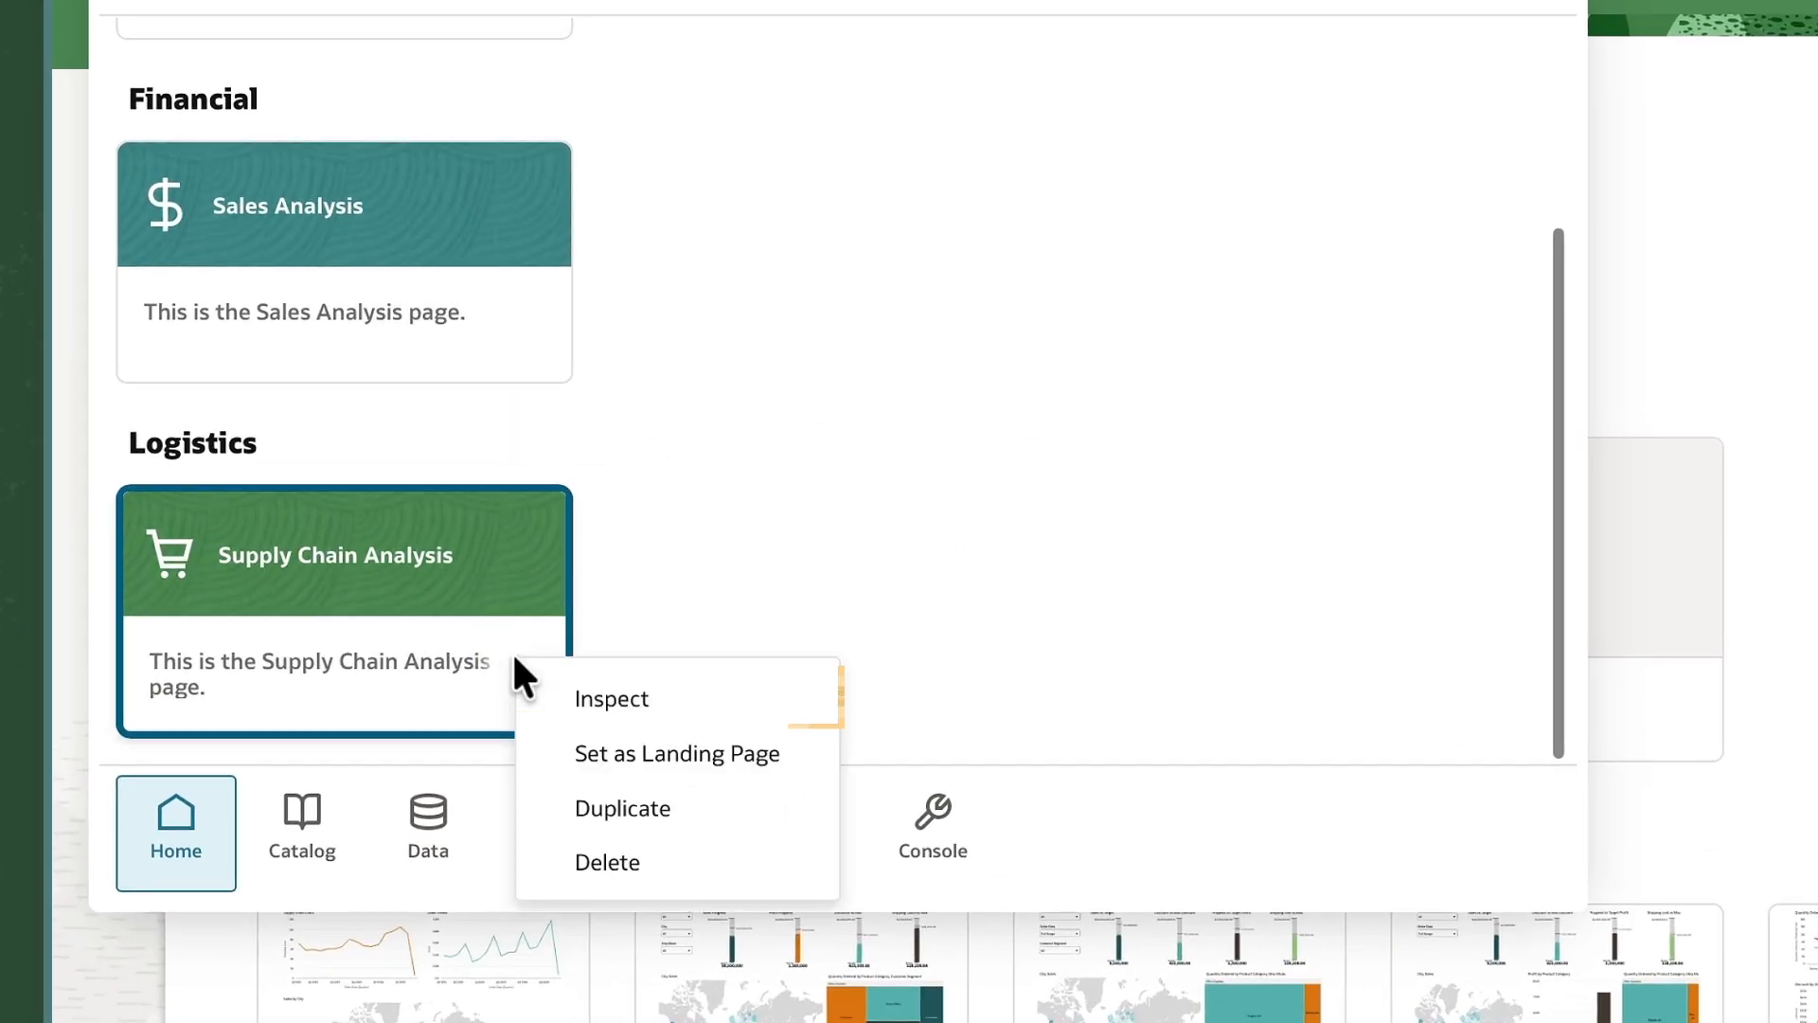
click(711, 712)
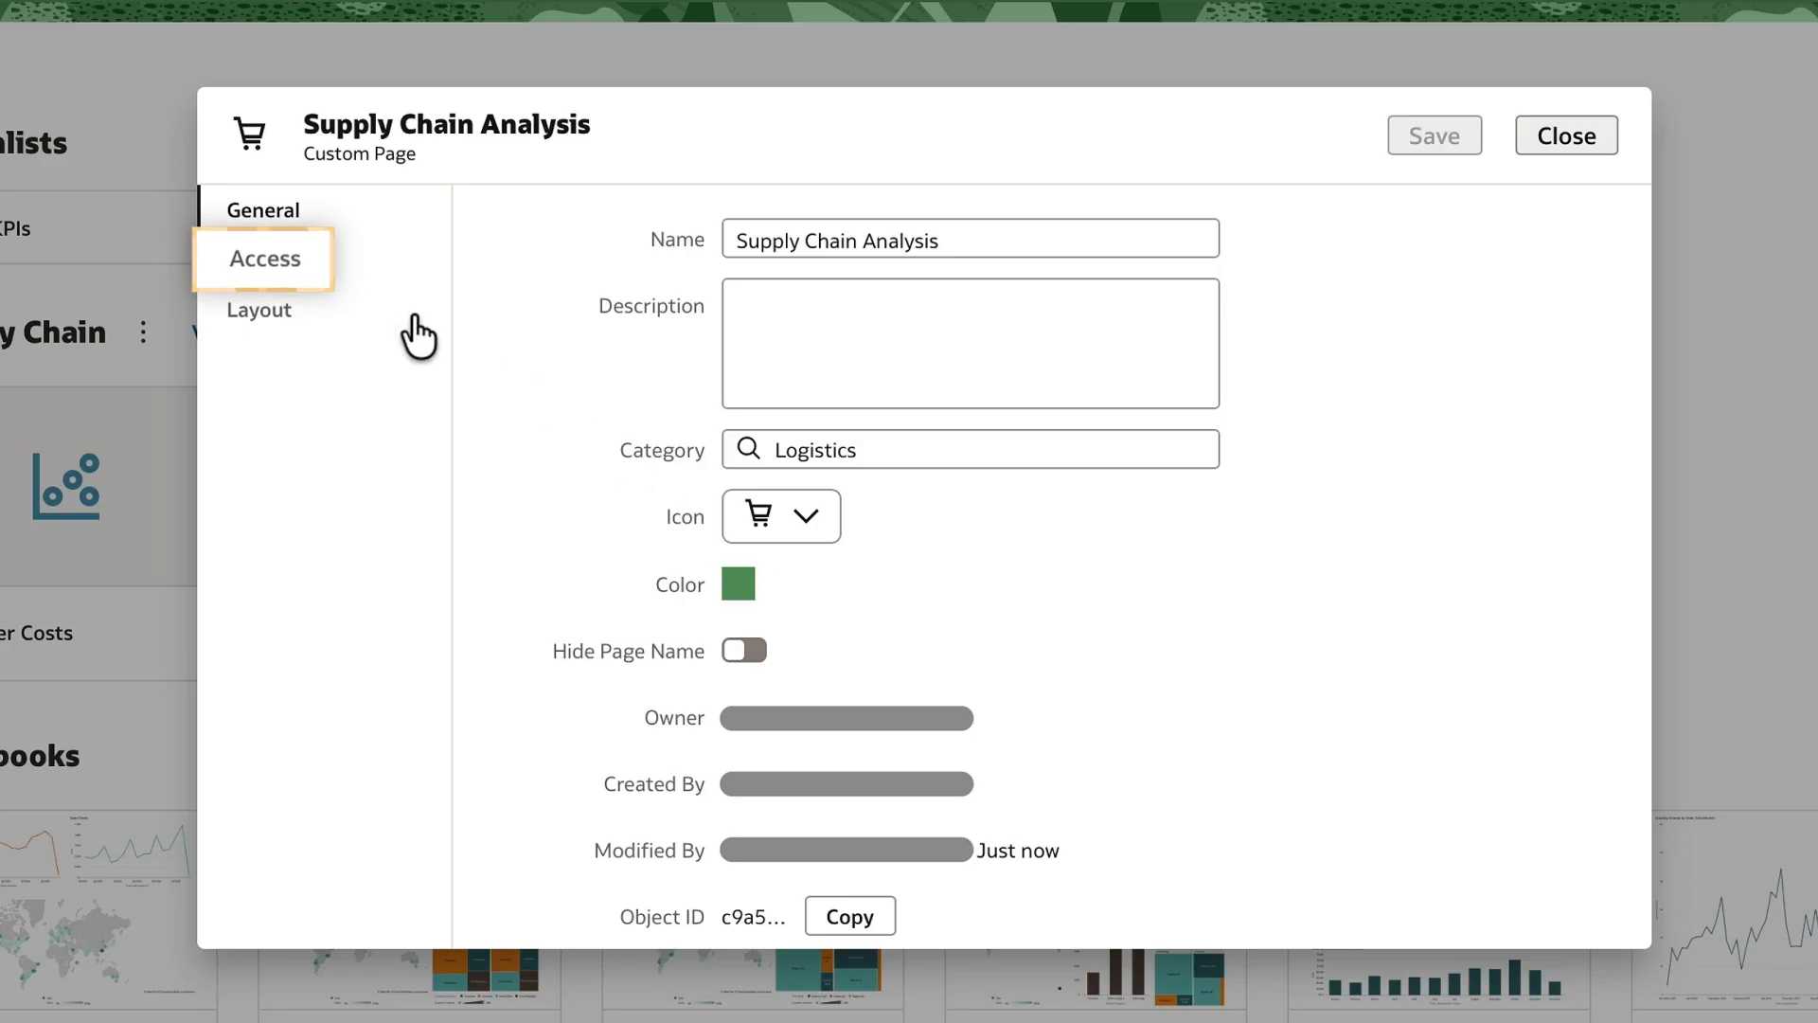
click(293, 268)
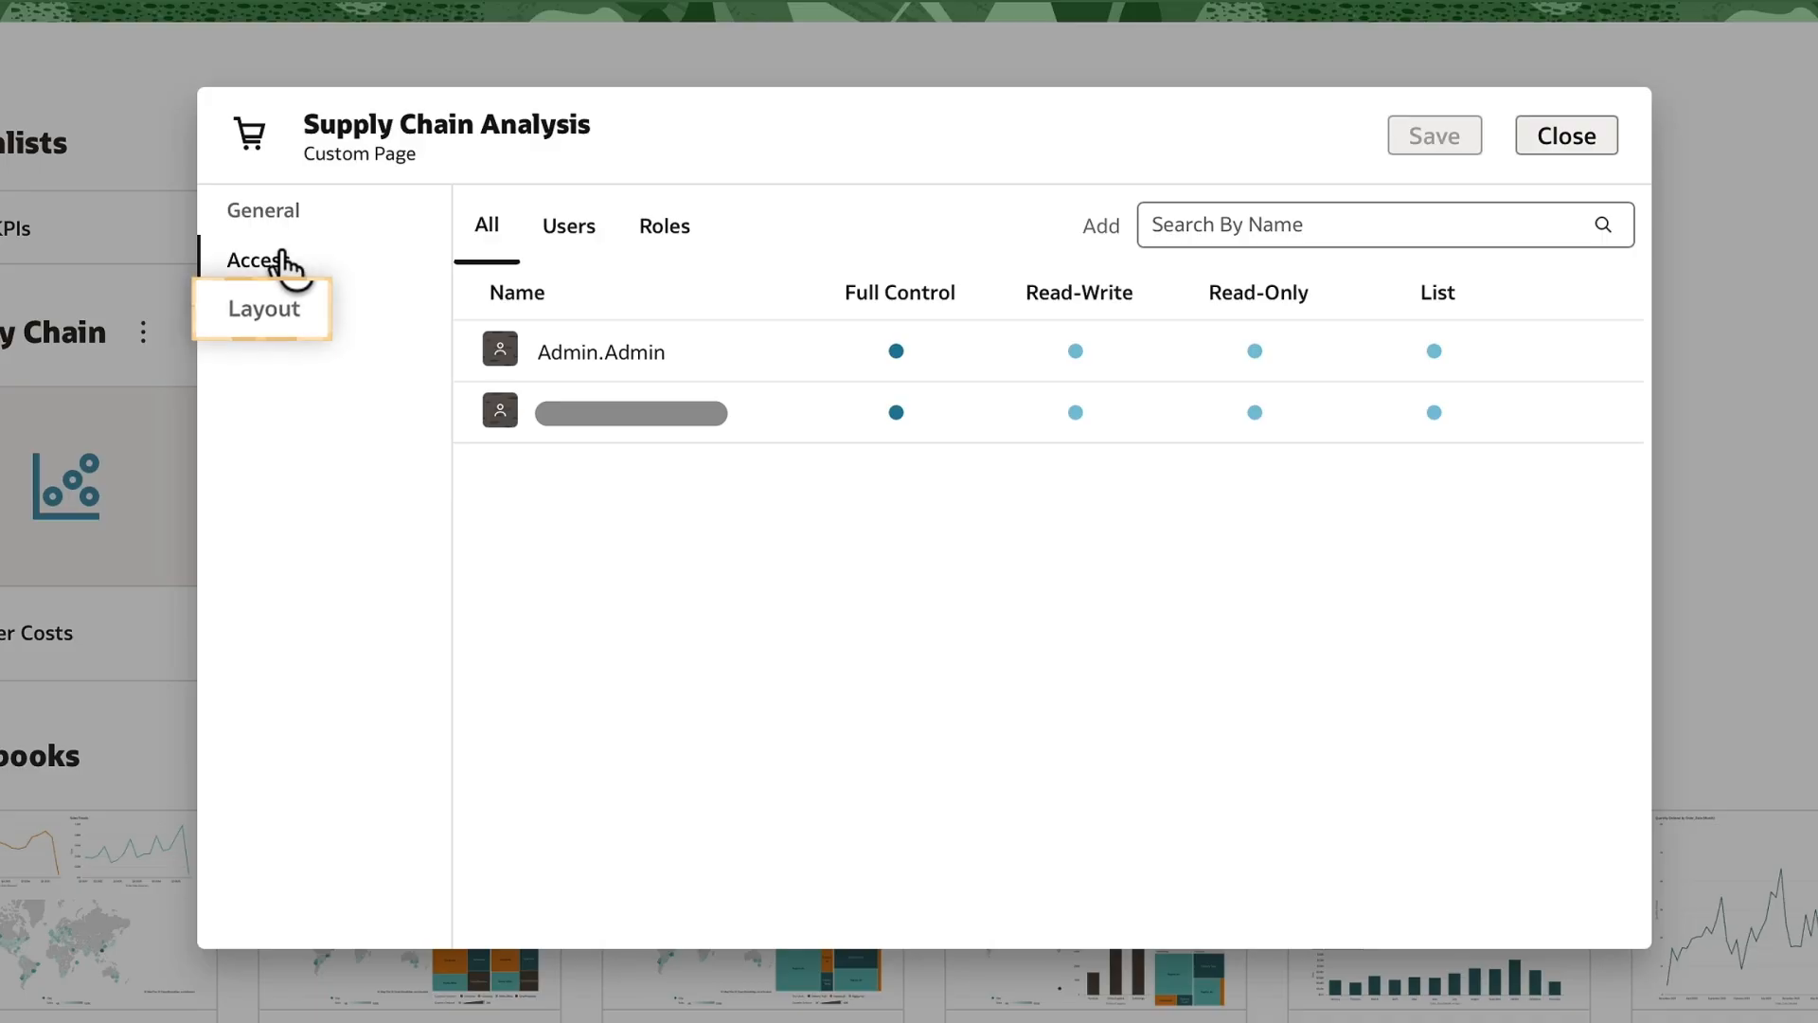
click(275, 313)
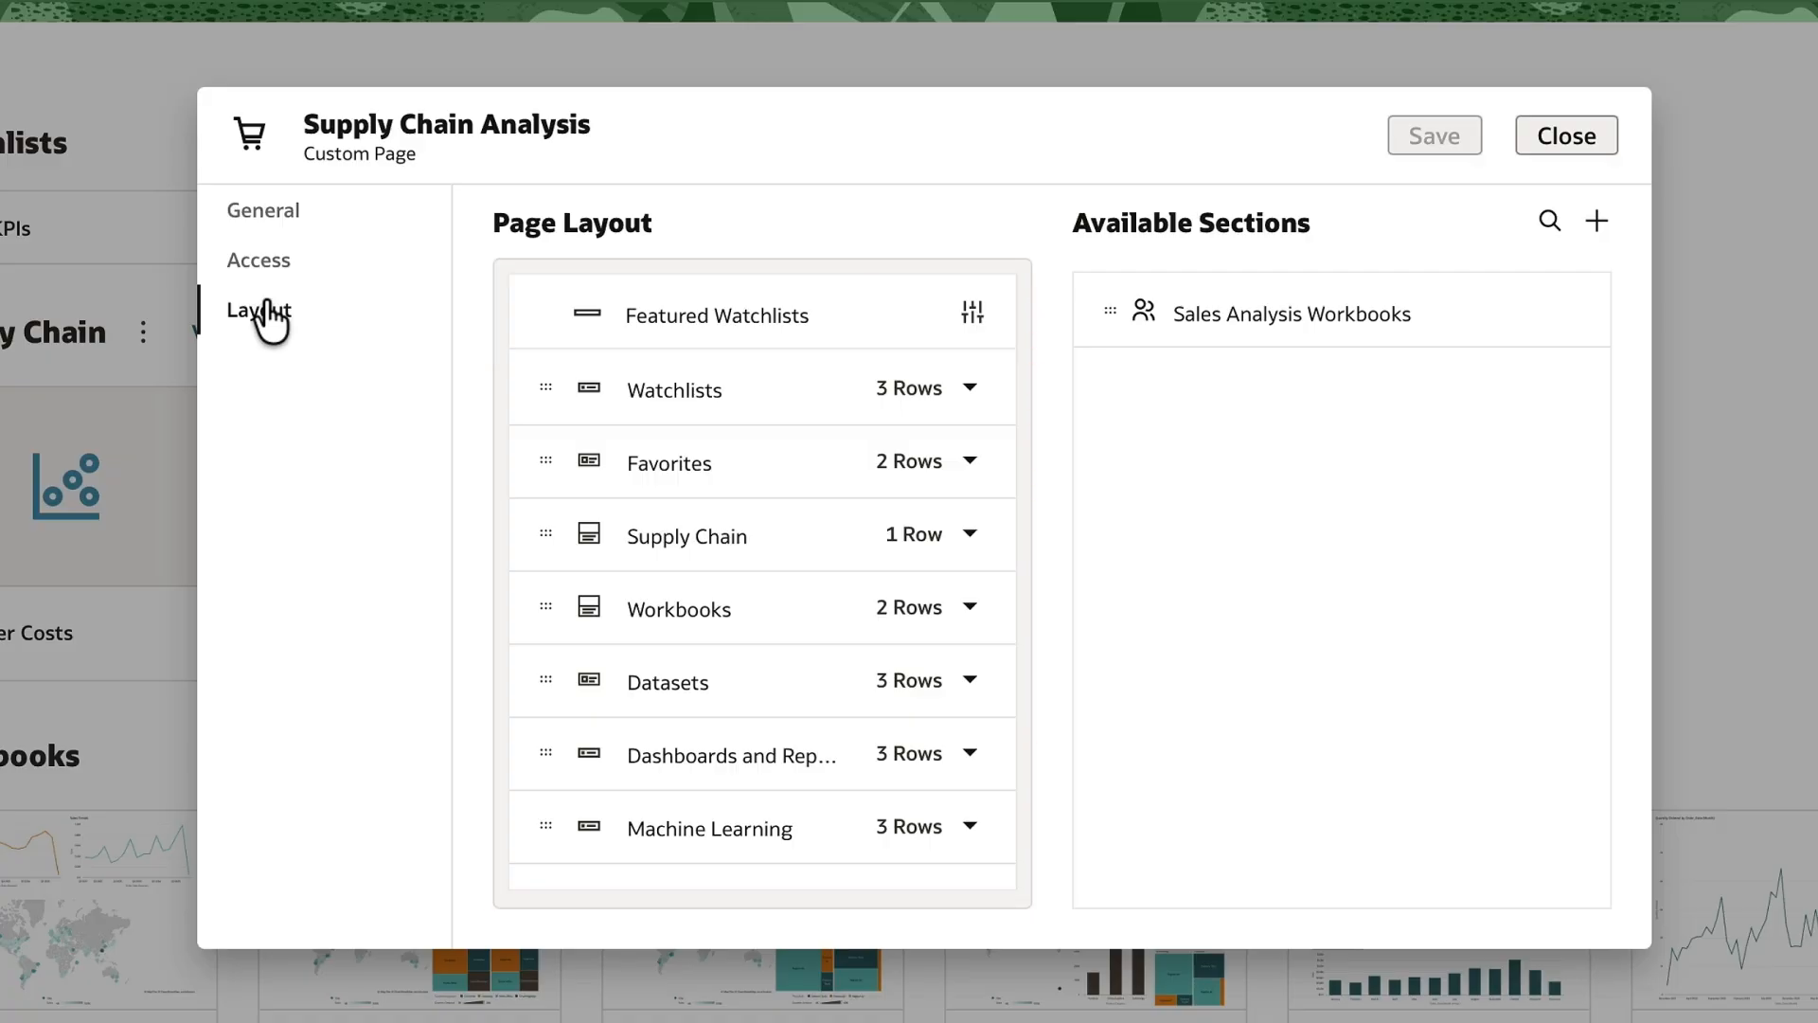
click(1564, 135)
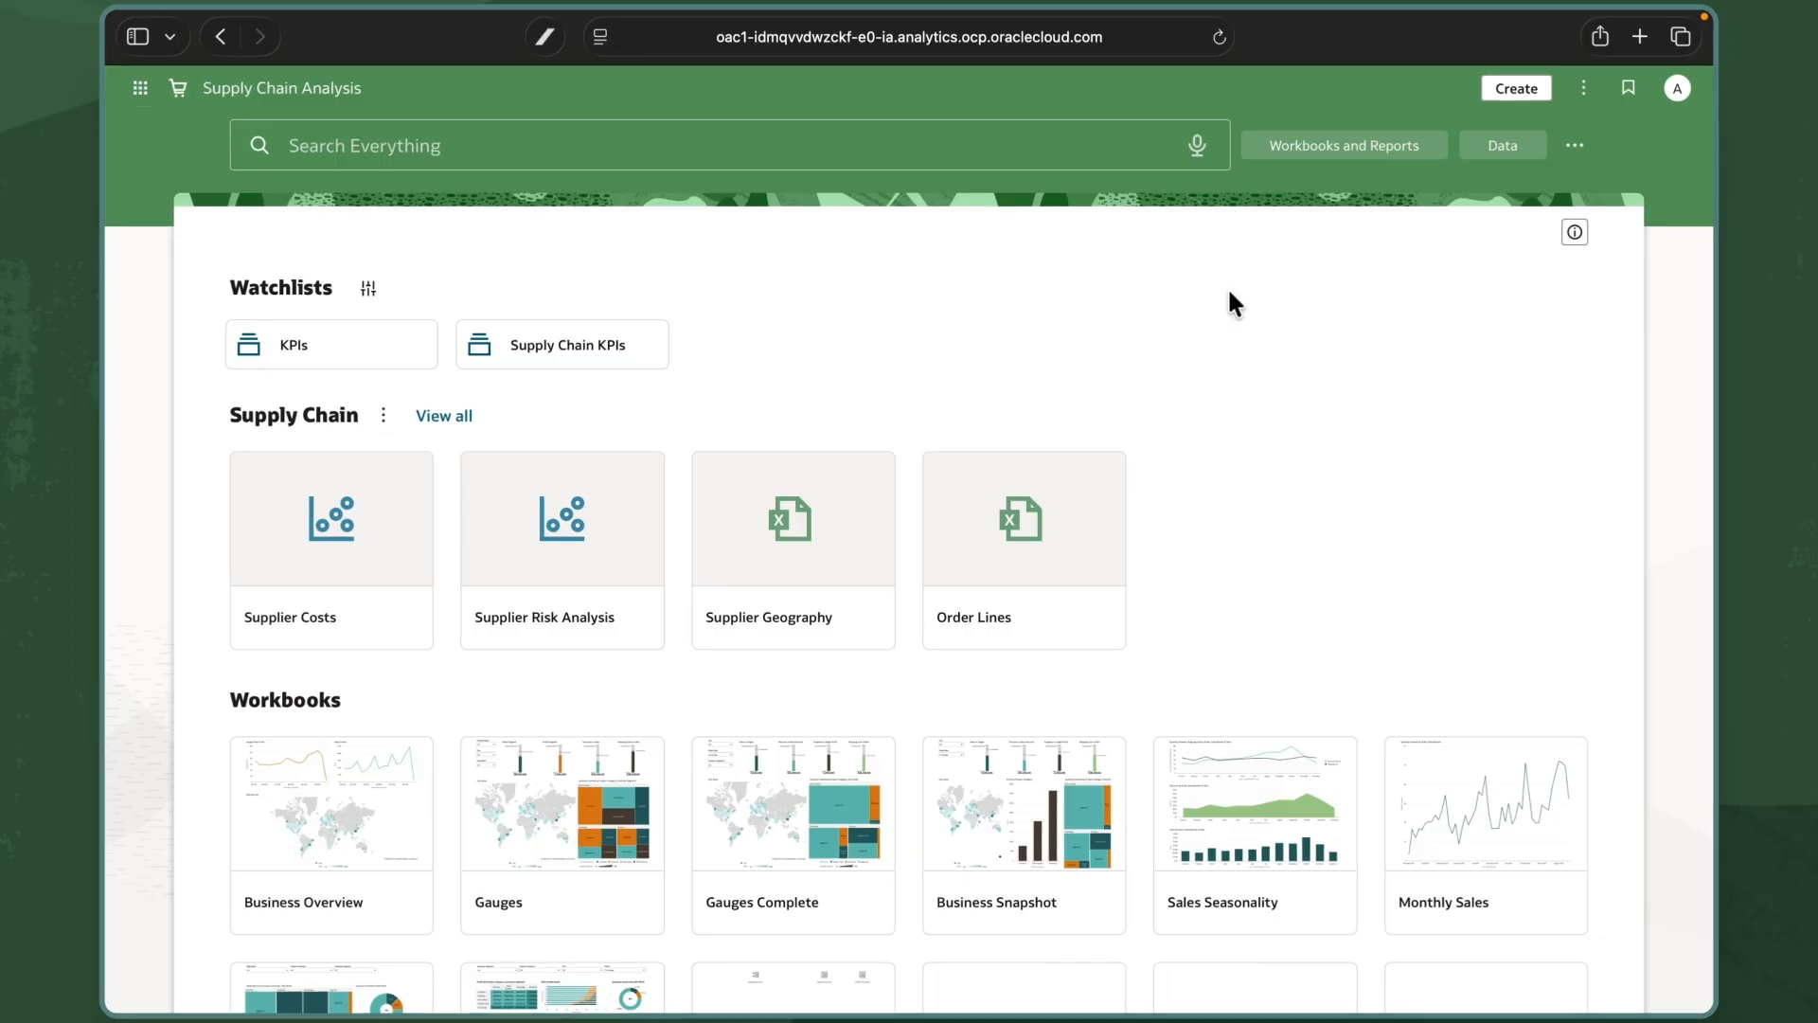
click(141, 95)
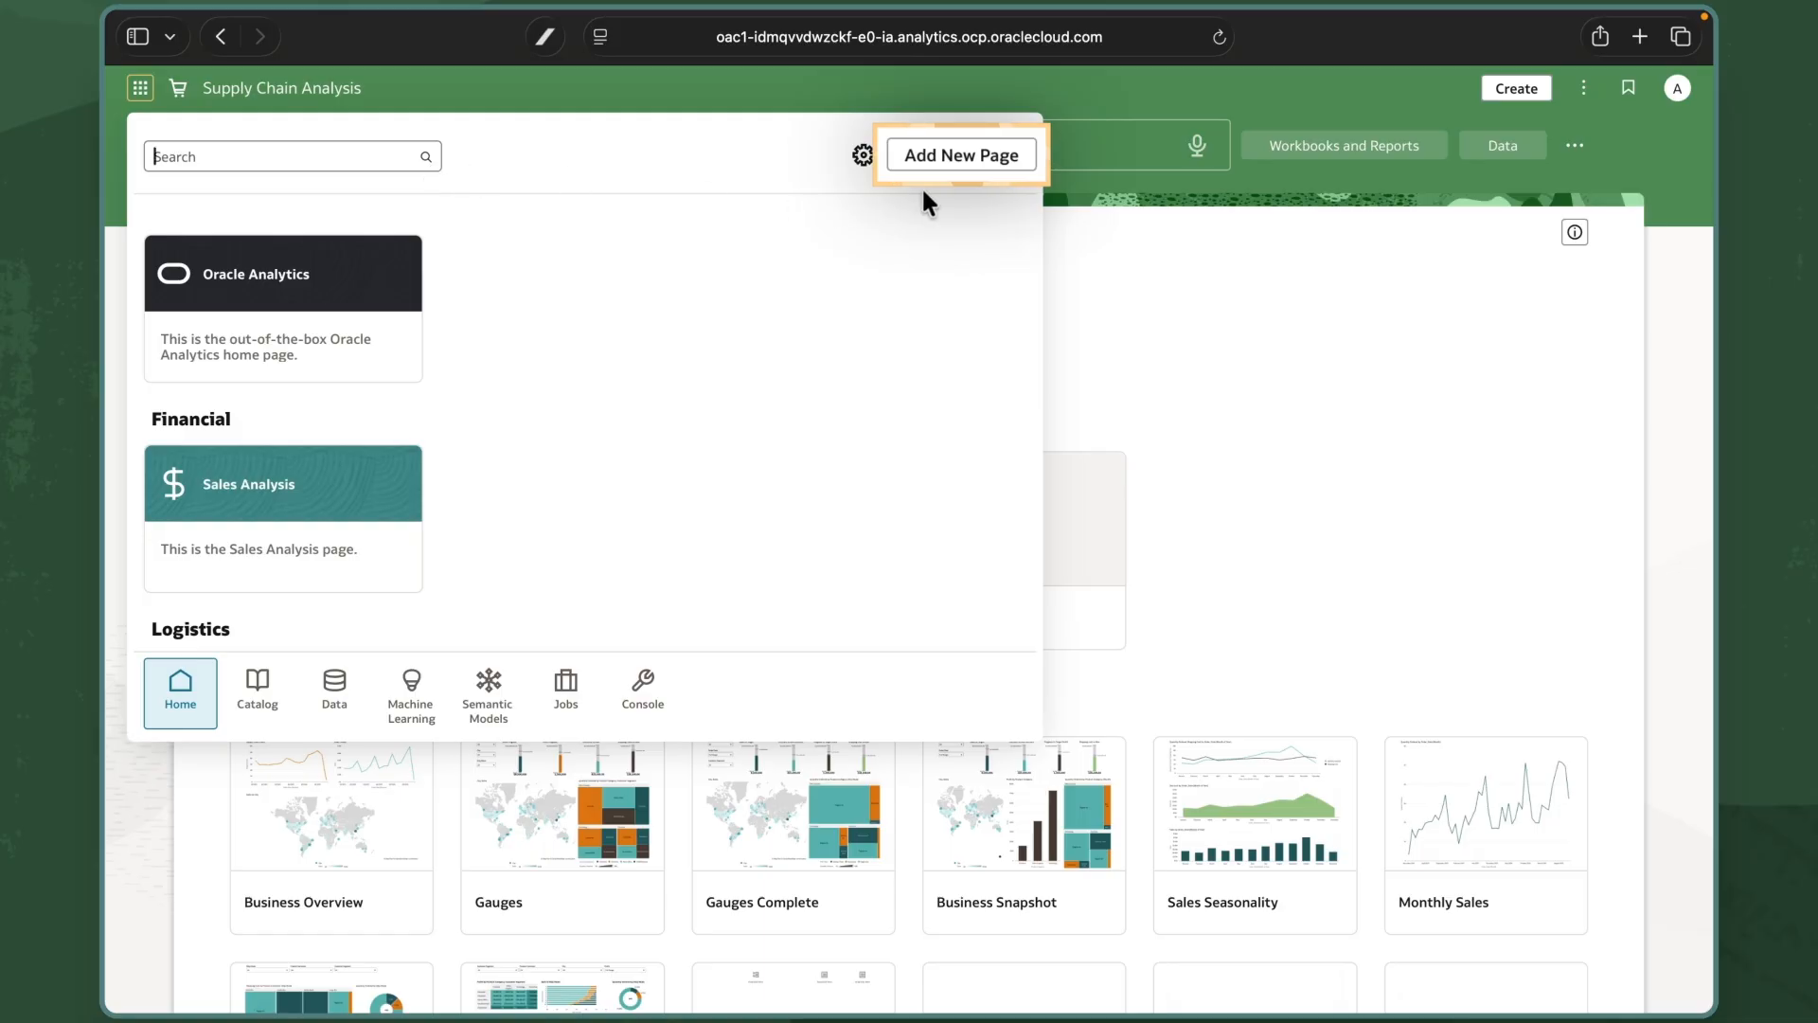
Start a new custom page named 'Customer Segmentation' in the Machine Learning category.
click(968, 160)
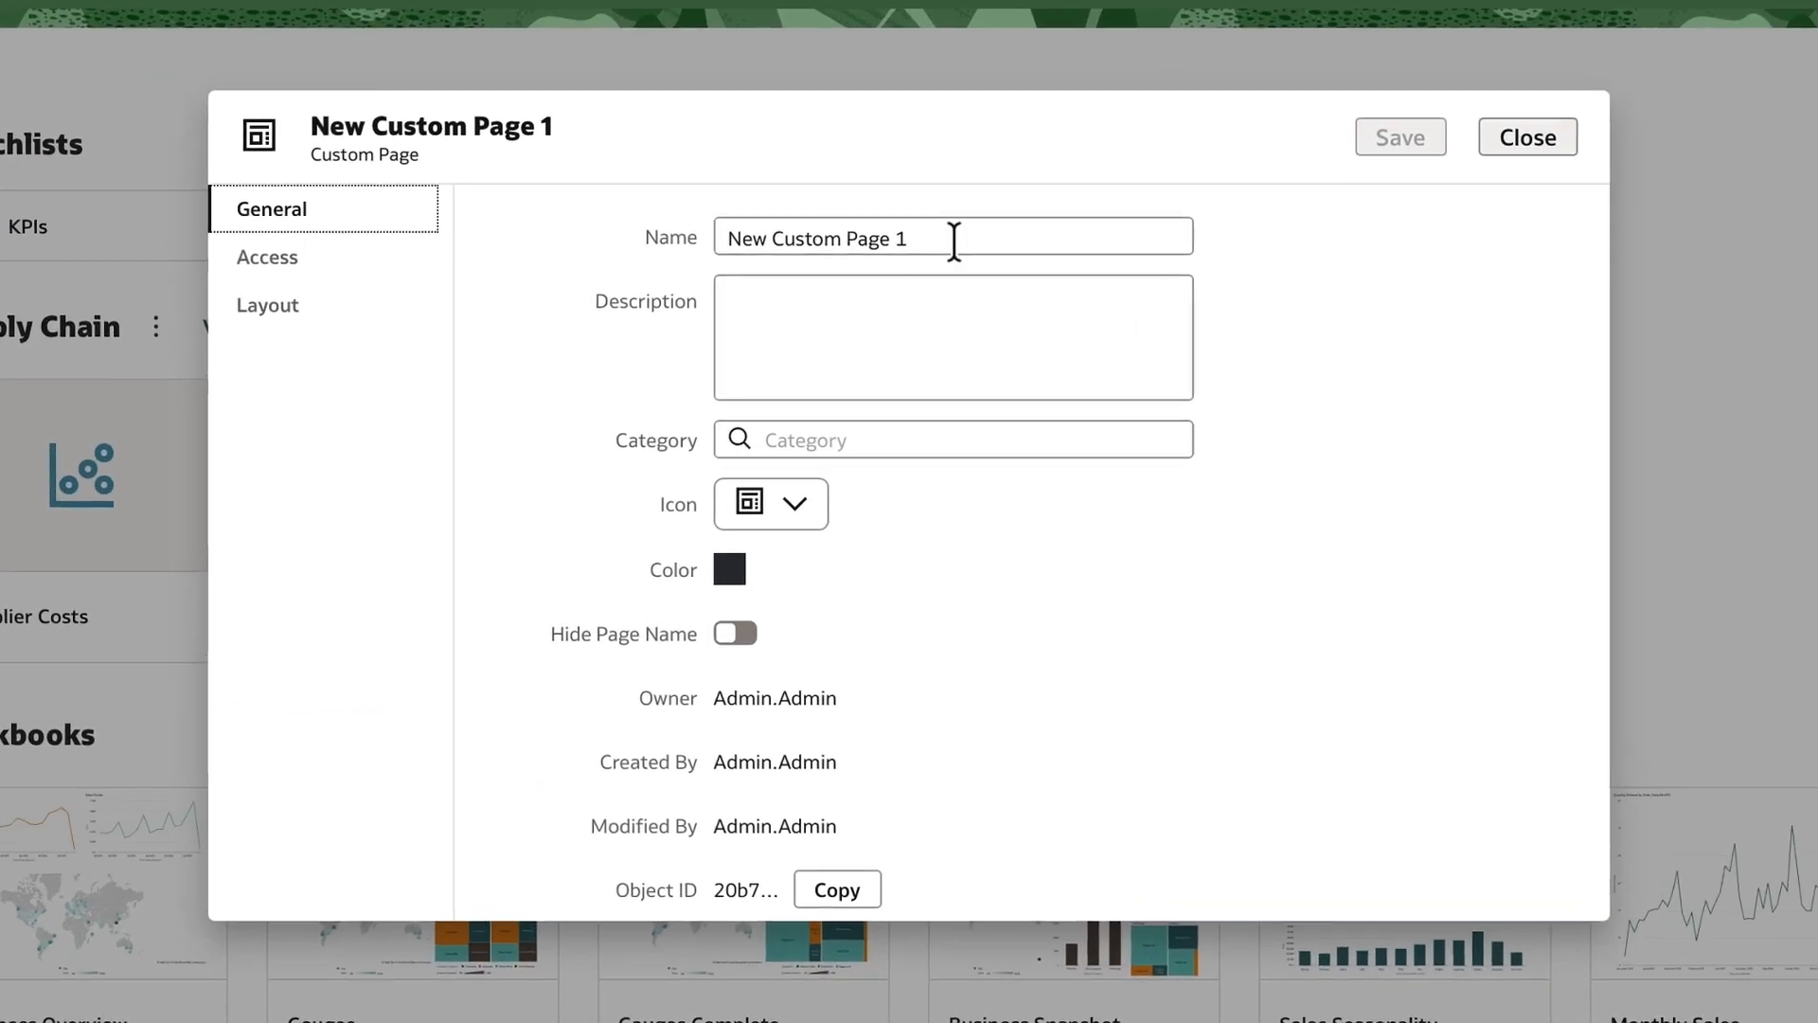
drag(947, 296, 704, 287)
text(Customer Segmentation)
click(812, 437)
text(Machine Learning)
Give the page a people icon and a purple colour.
click(793, 505)
click(804, 649)
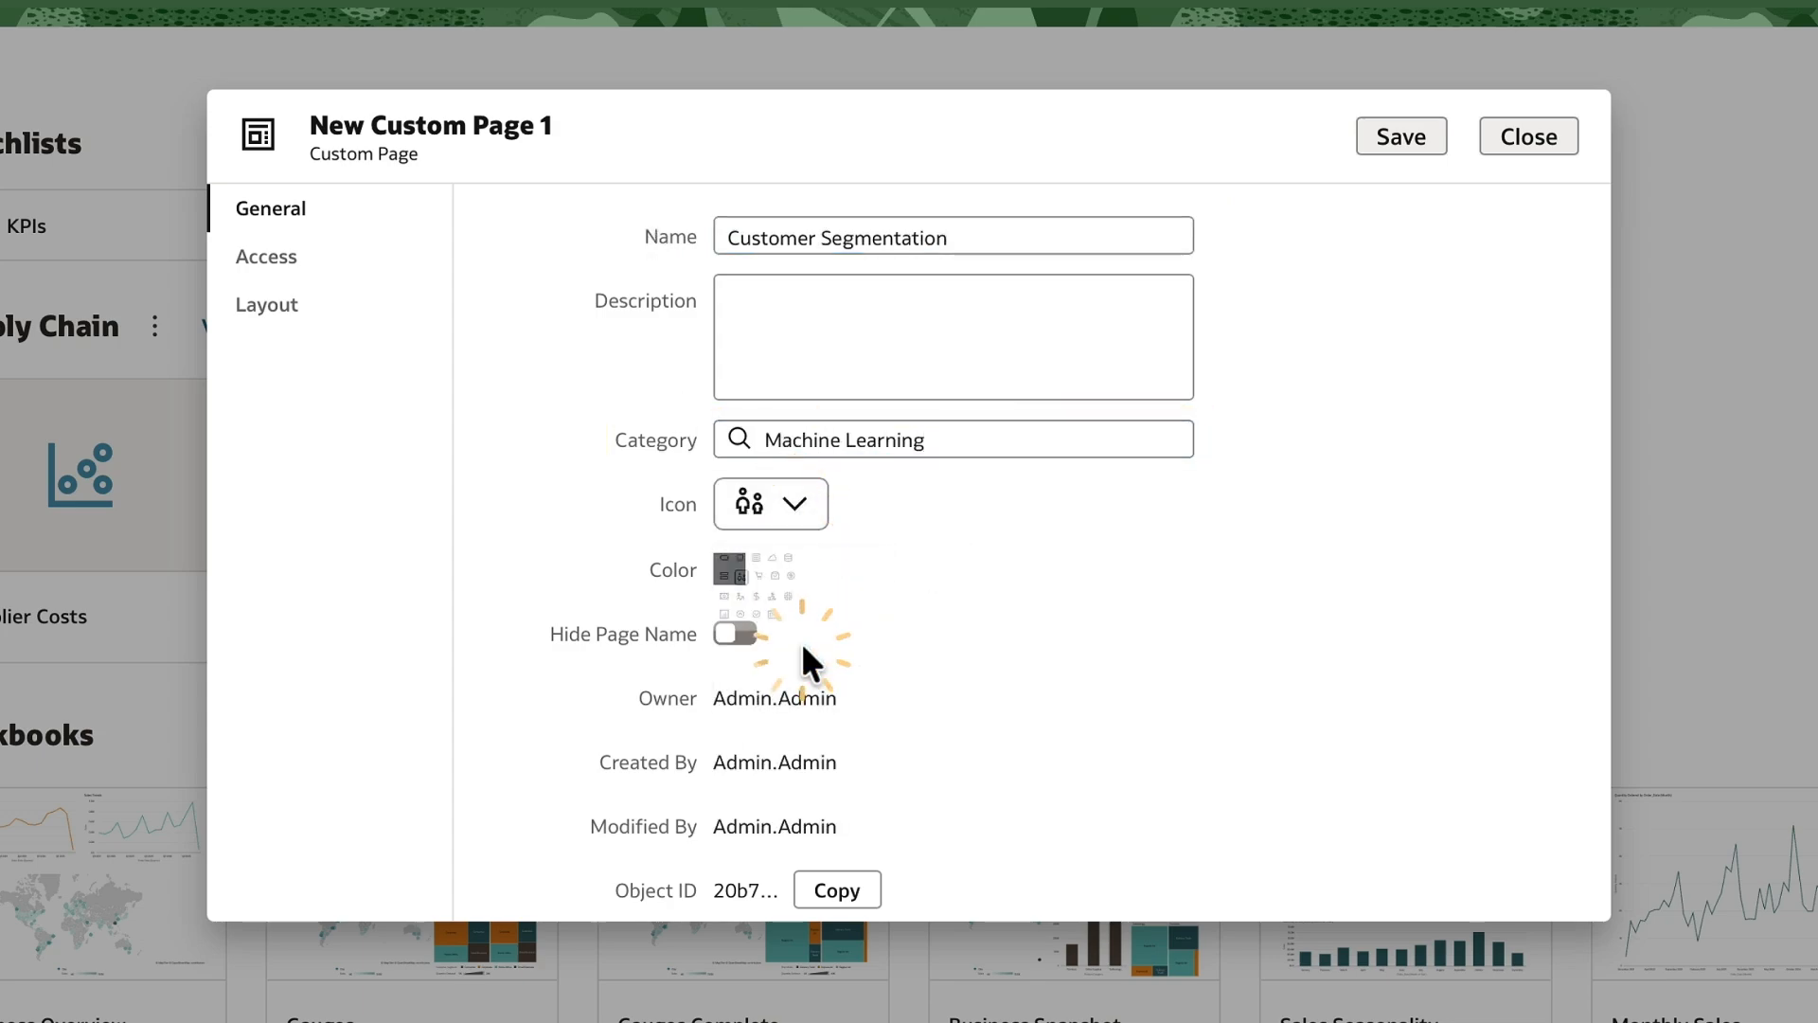
click(735, 572)
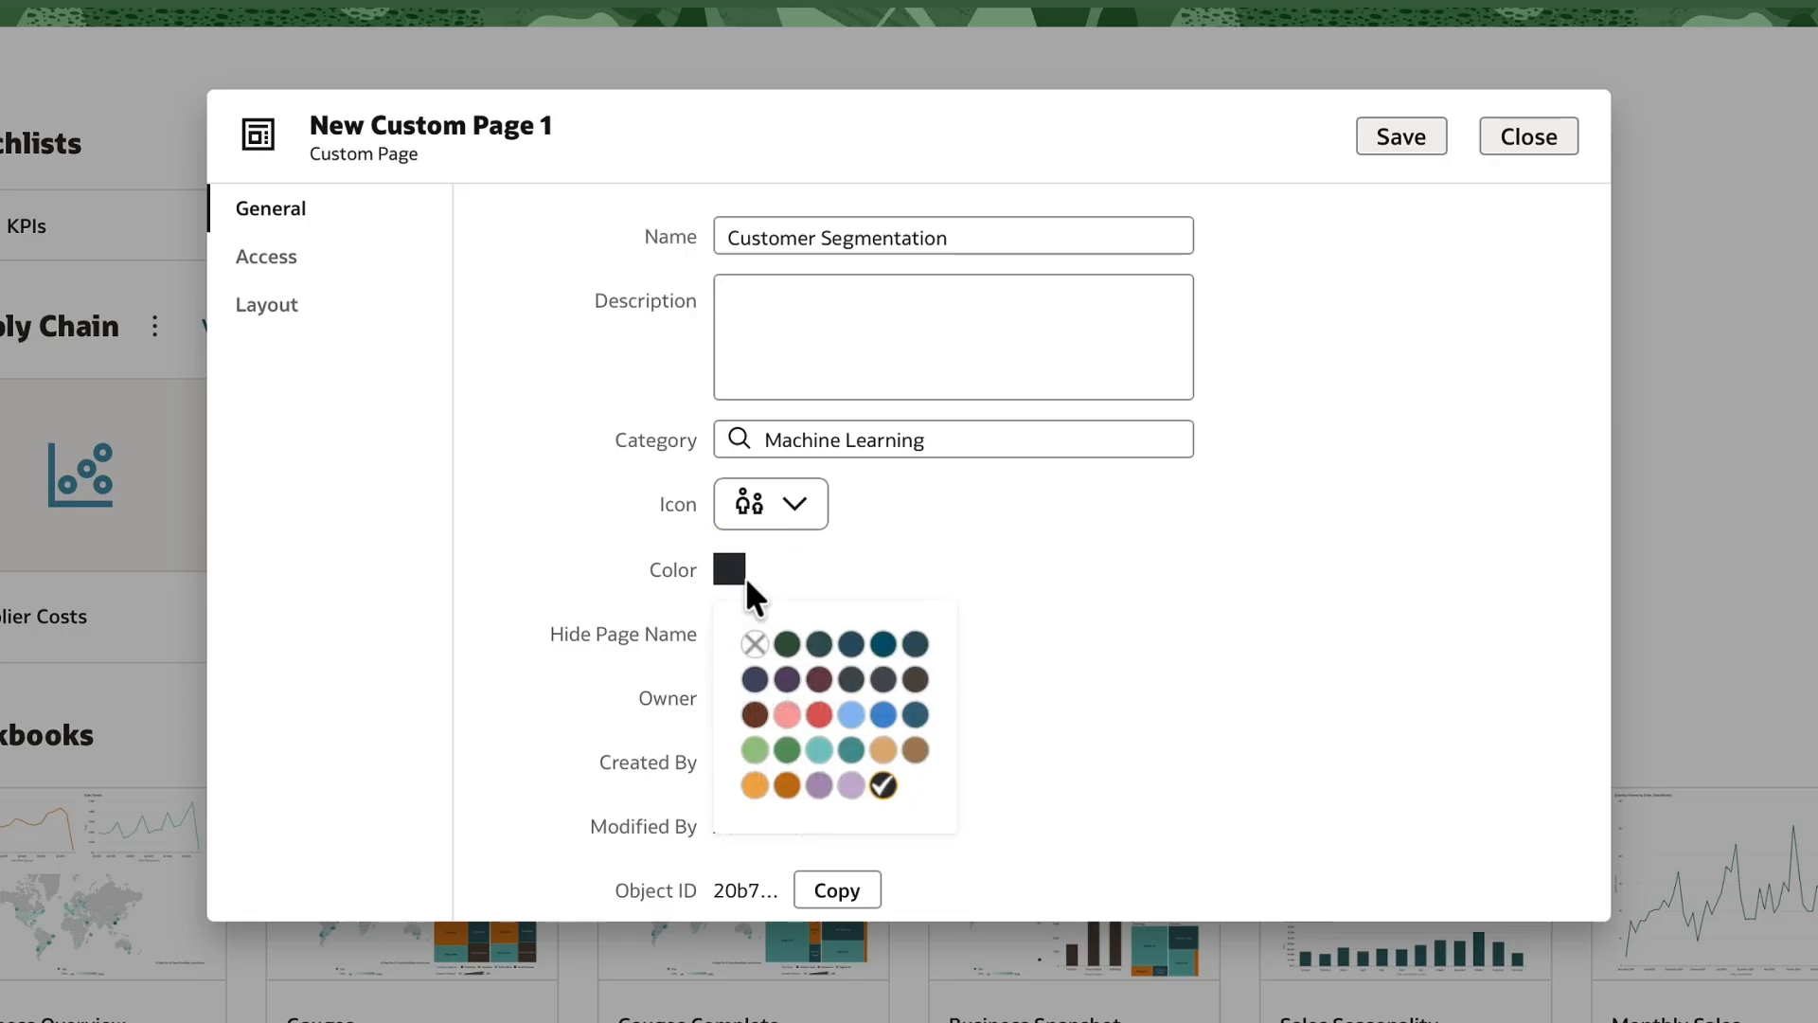
click(816, 783)
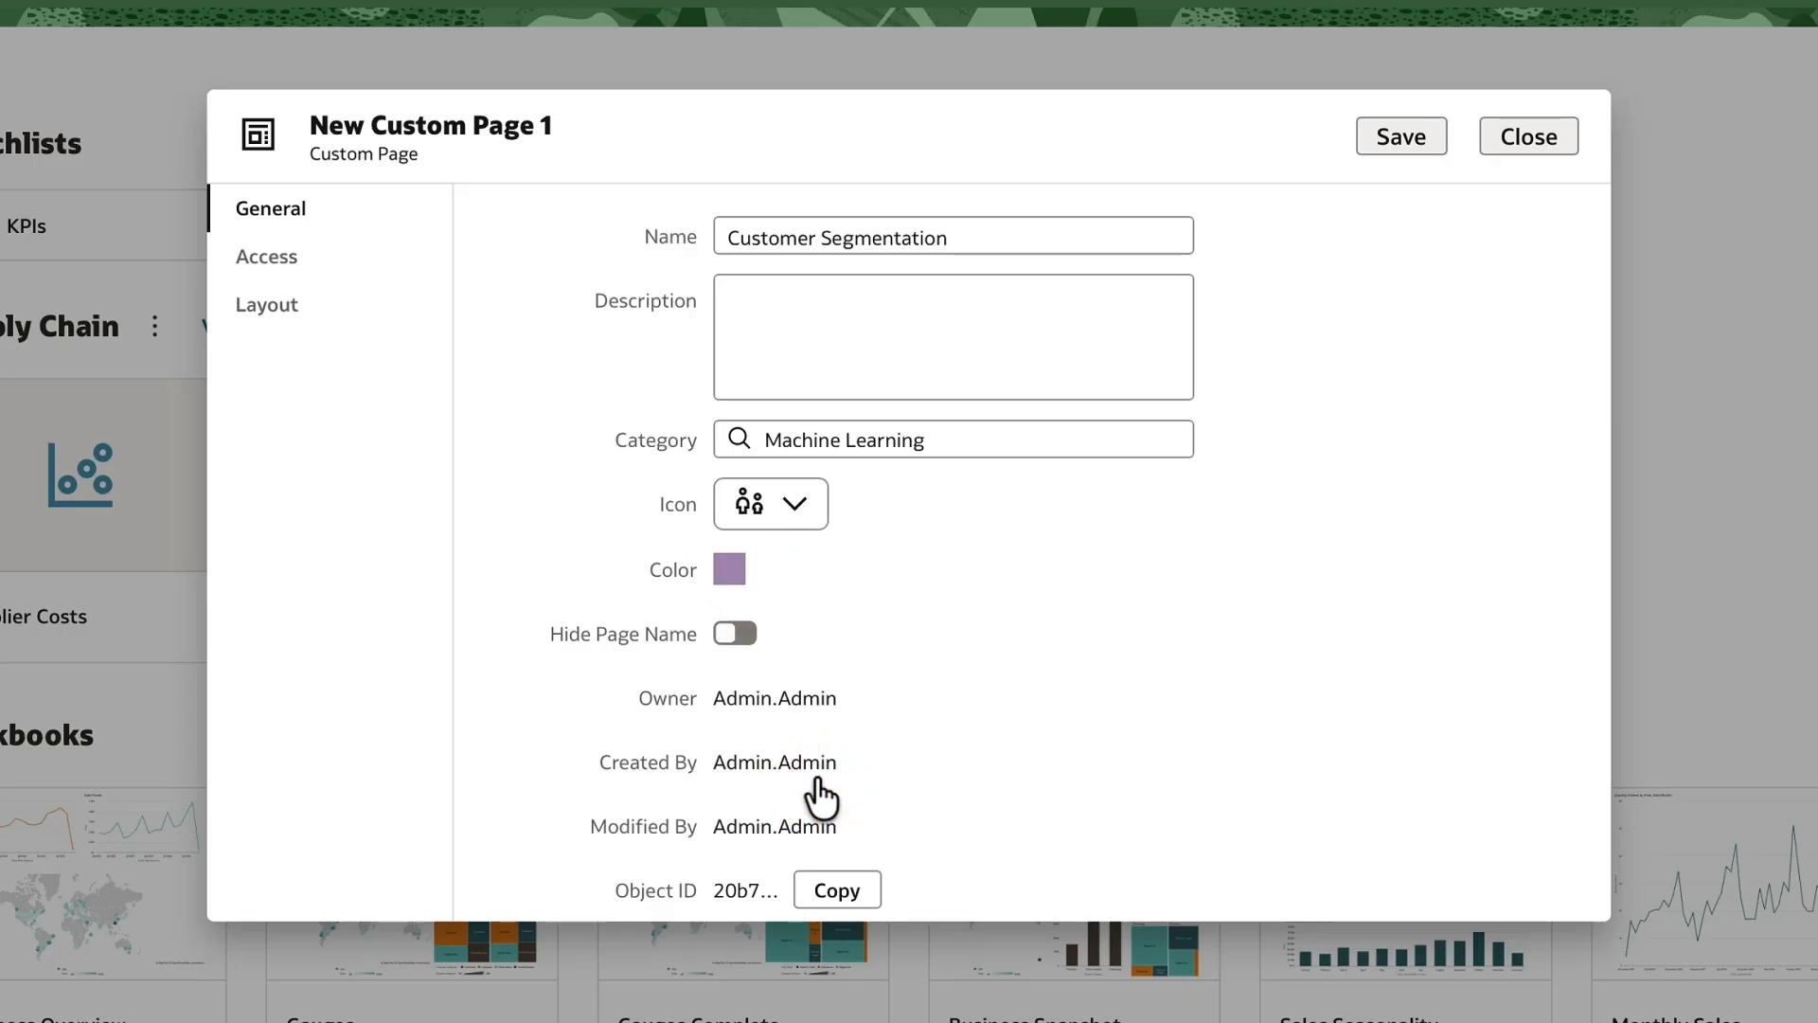
click(295, 269)
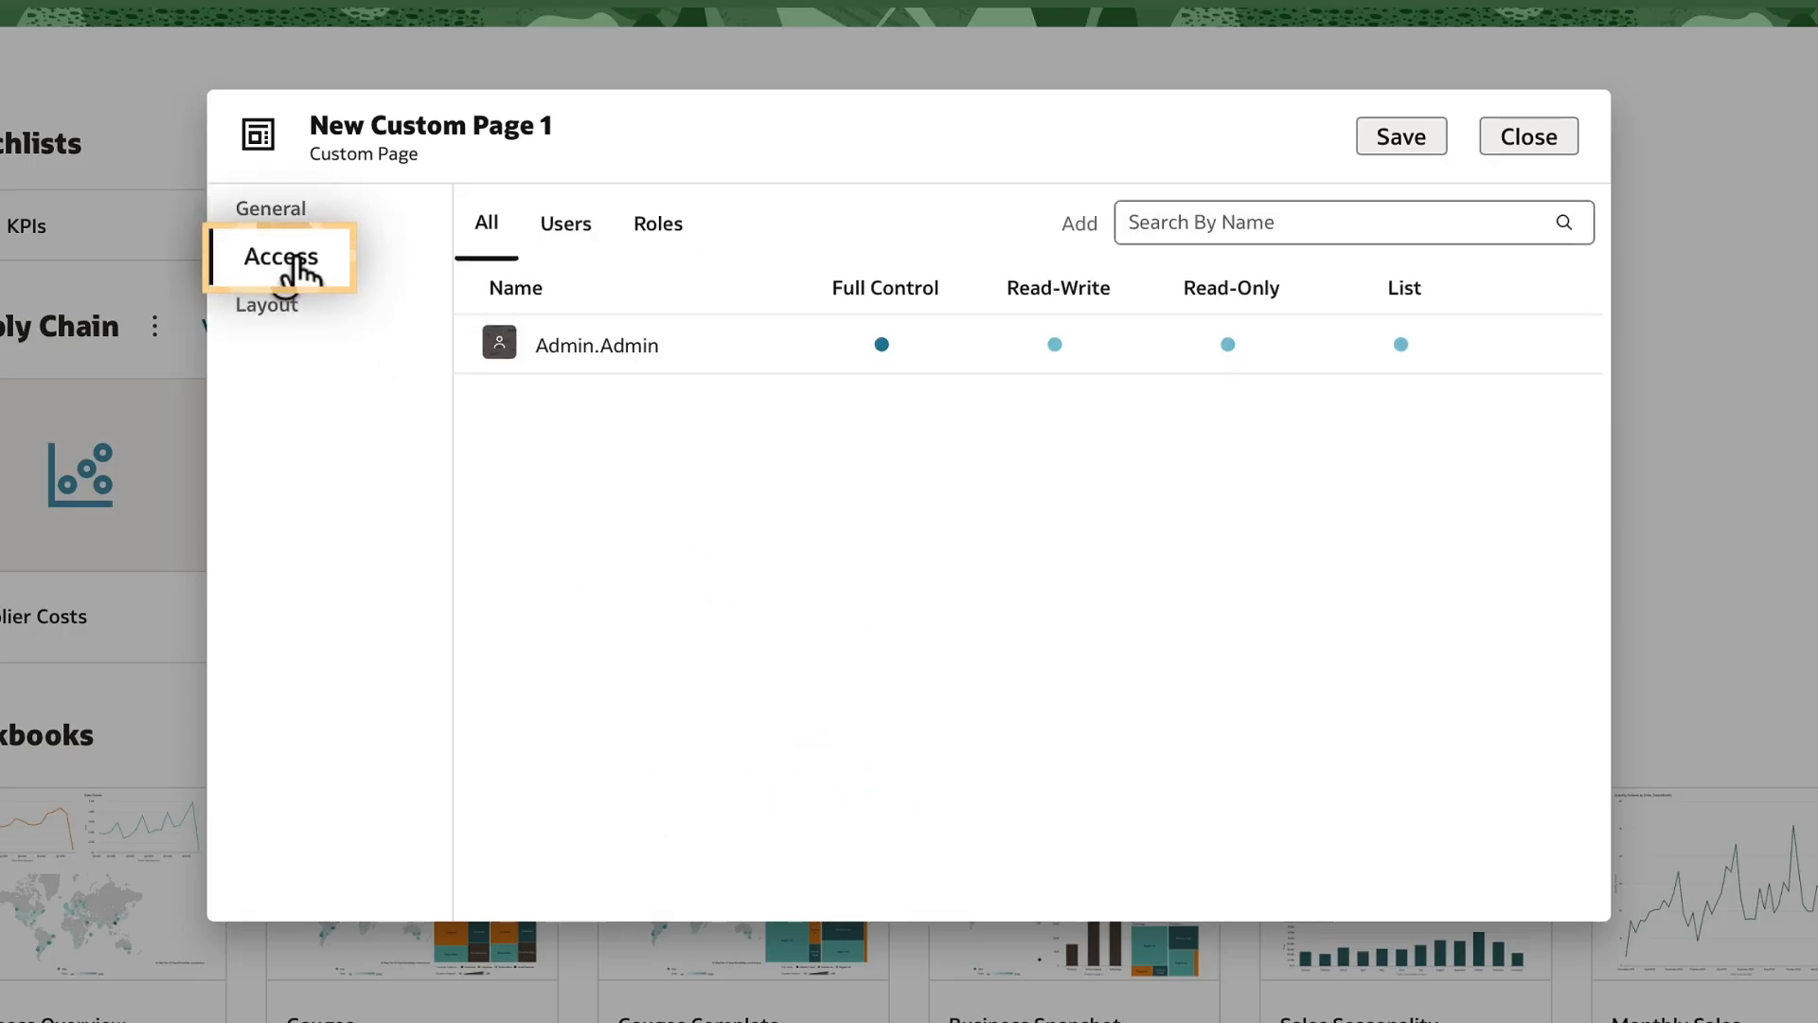
Add the Author user to the page's access list, then save and close the page settings.
click(1144, 224)
text(author.a)
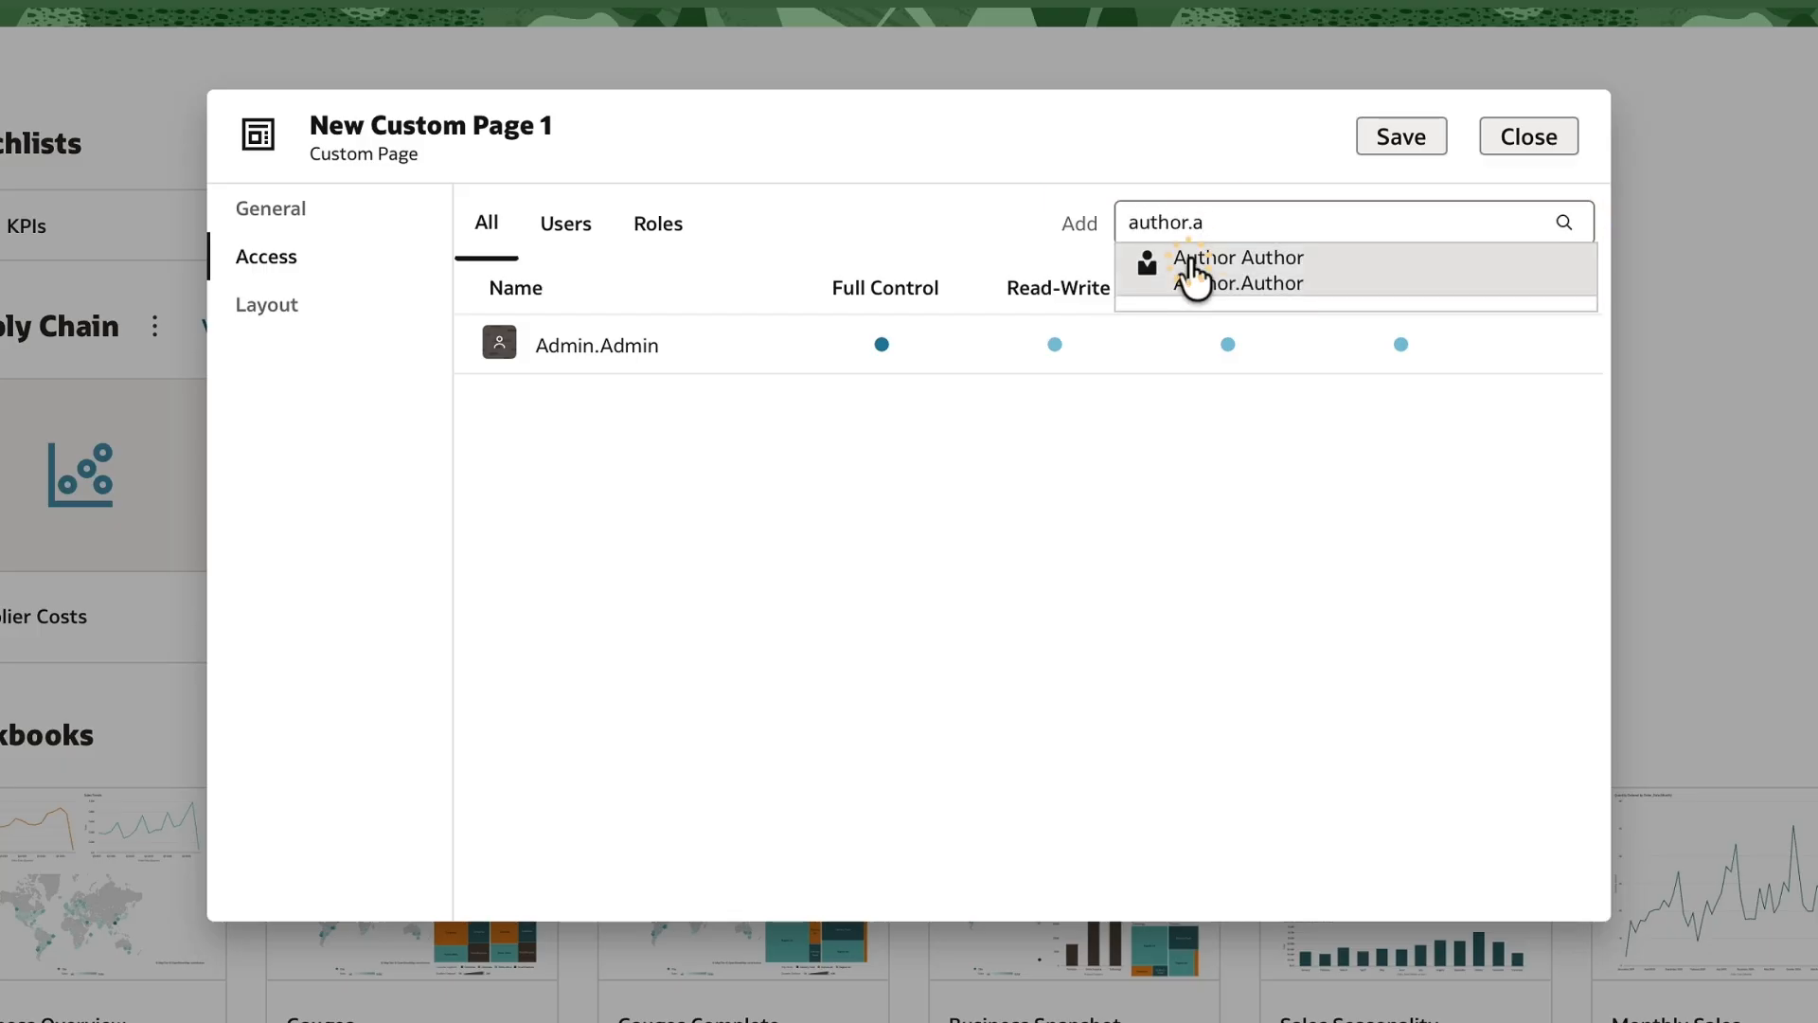
click(1193, 270)
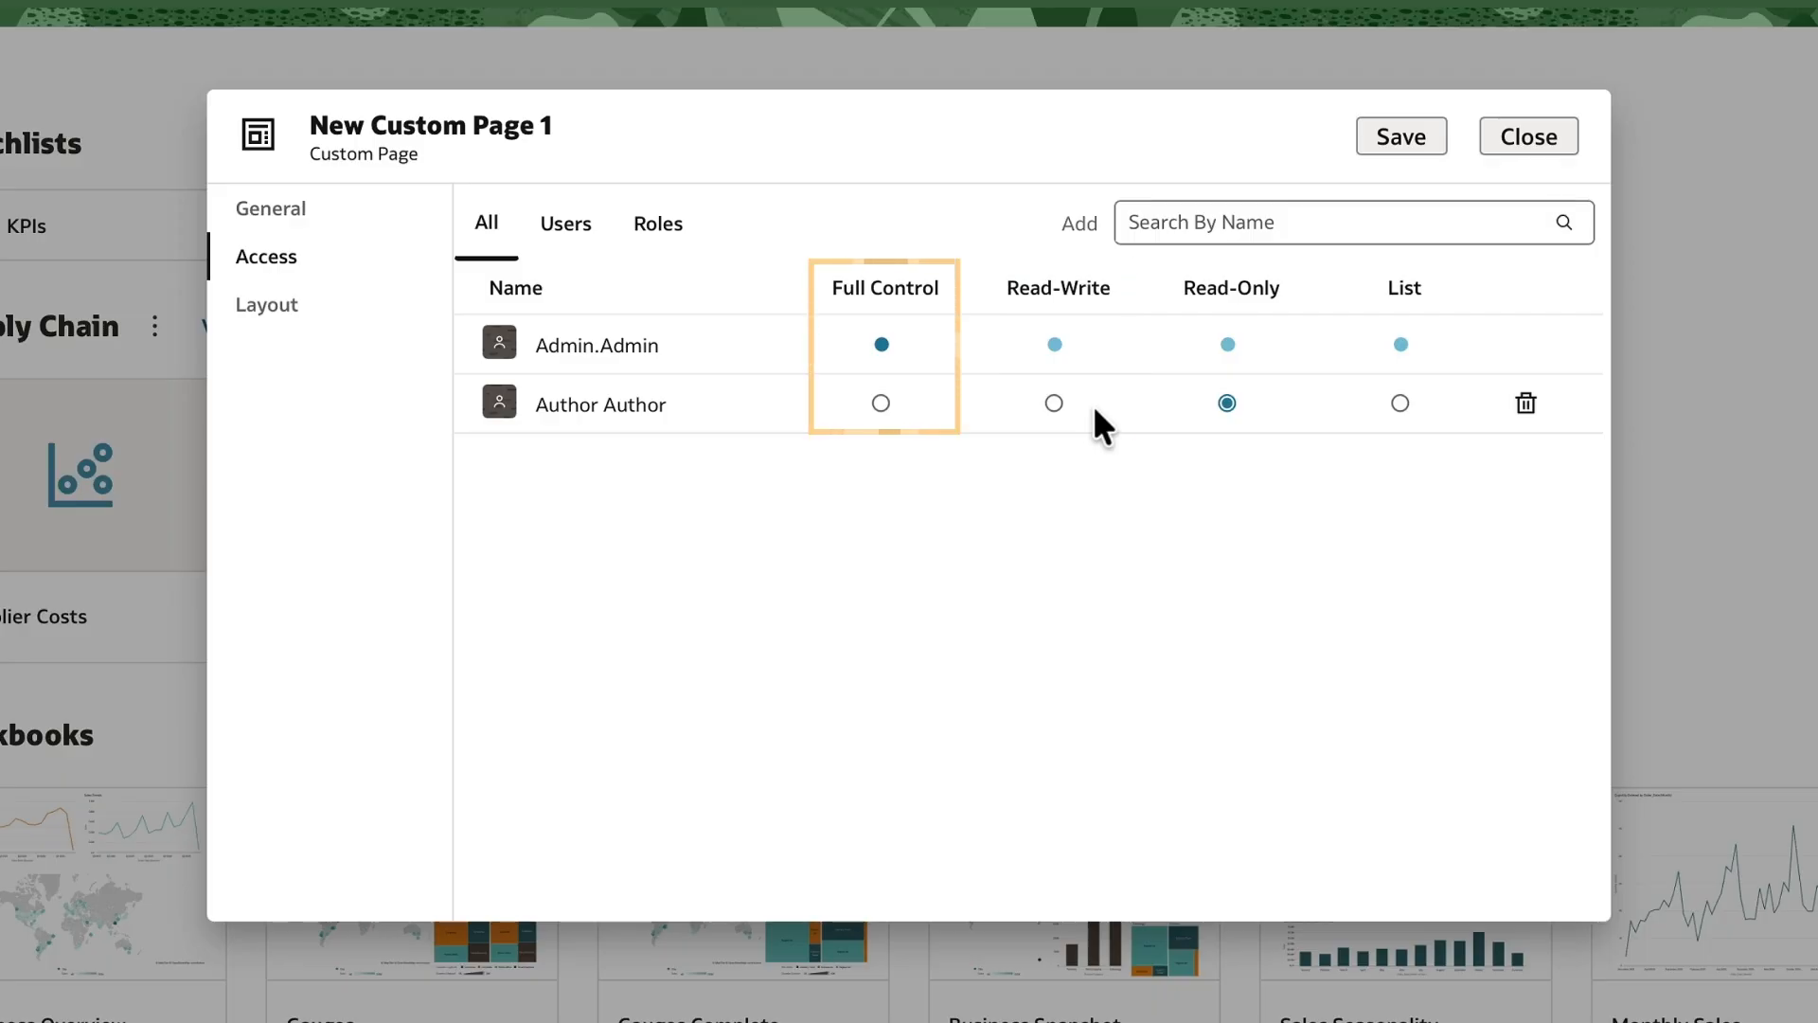
click(304, 310)
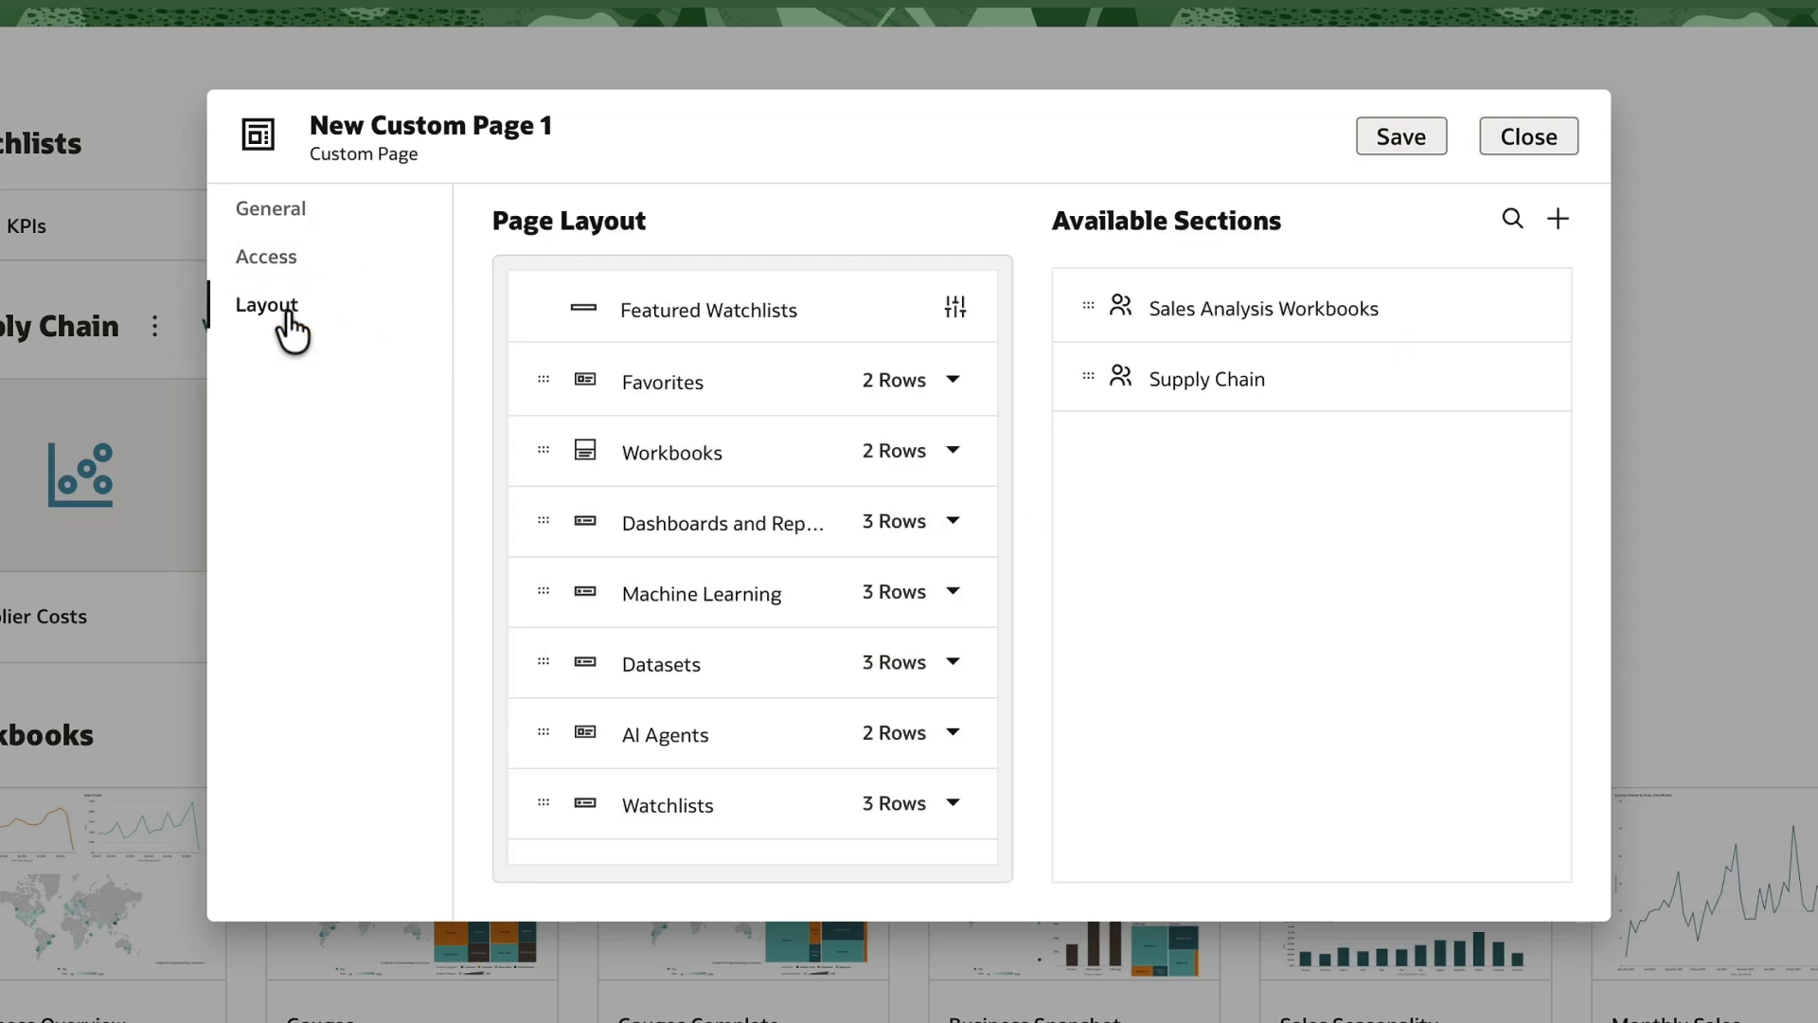
click(1398, 132)
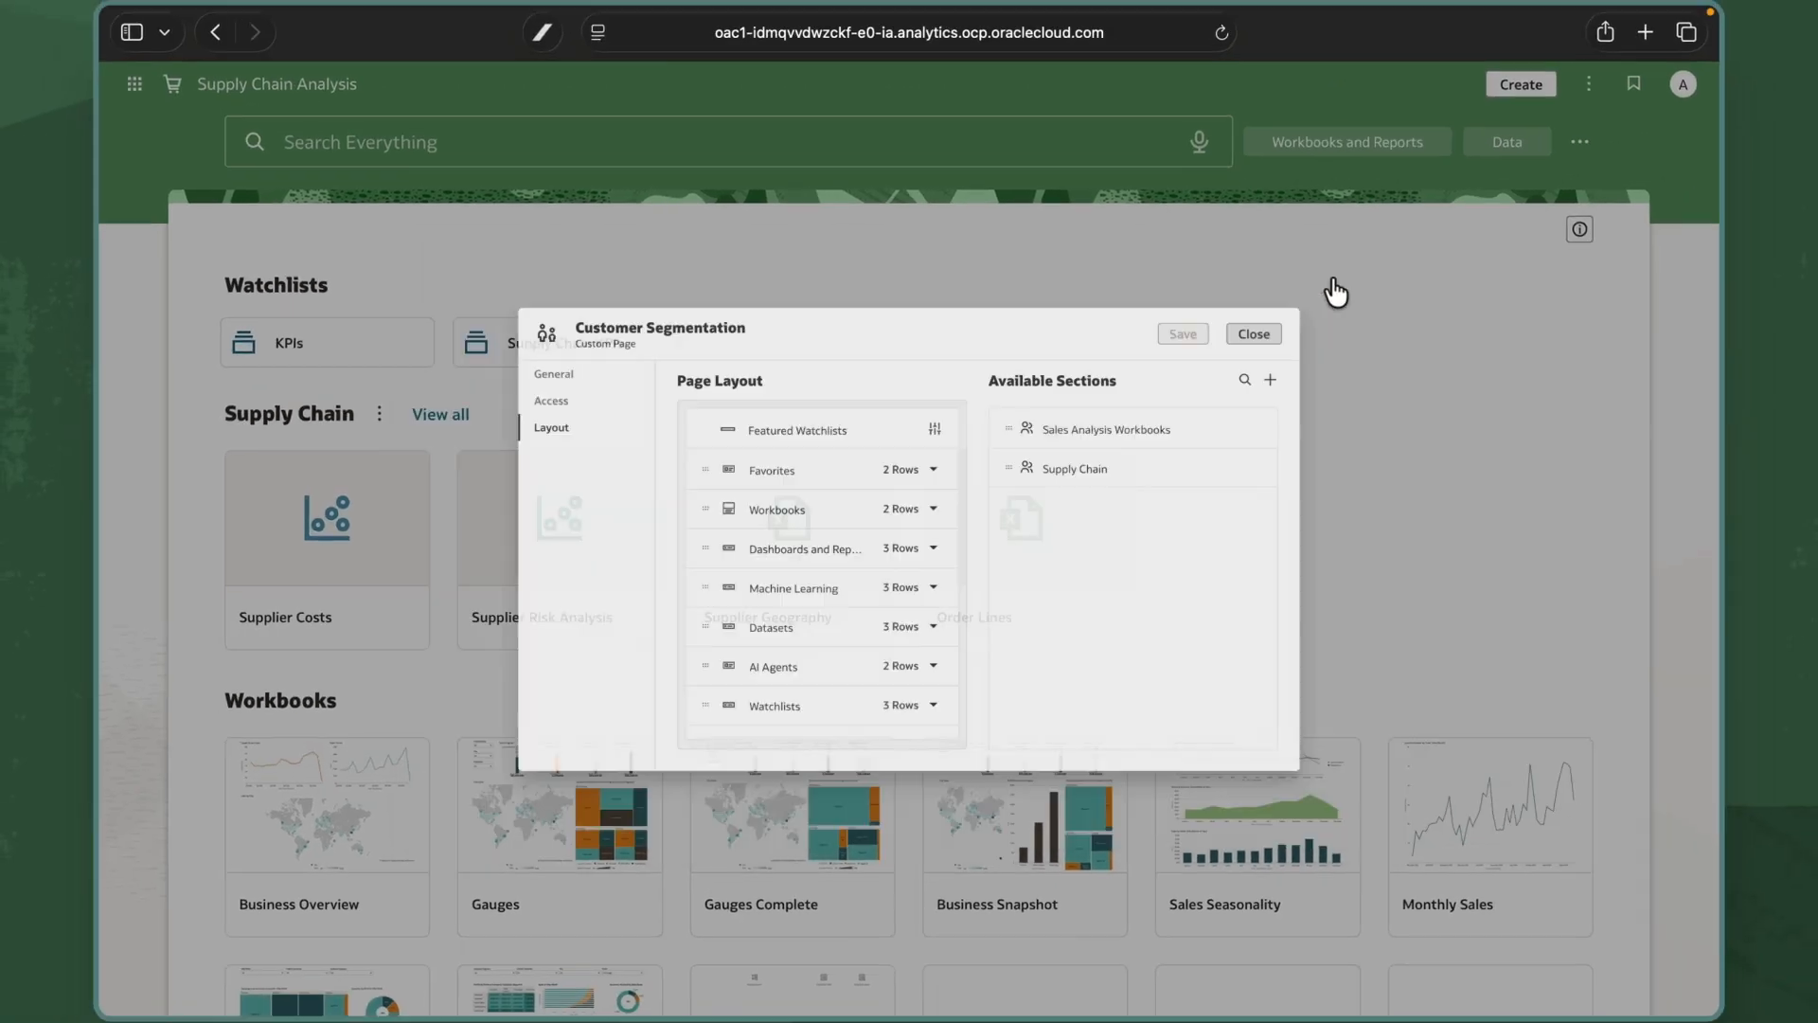
click(1528, 135)
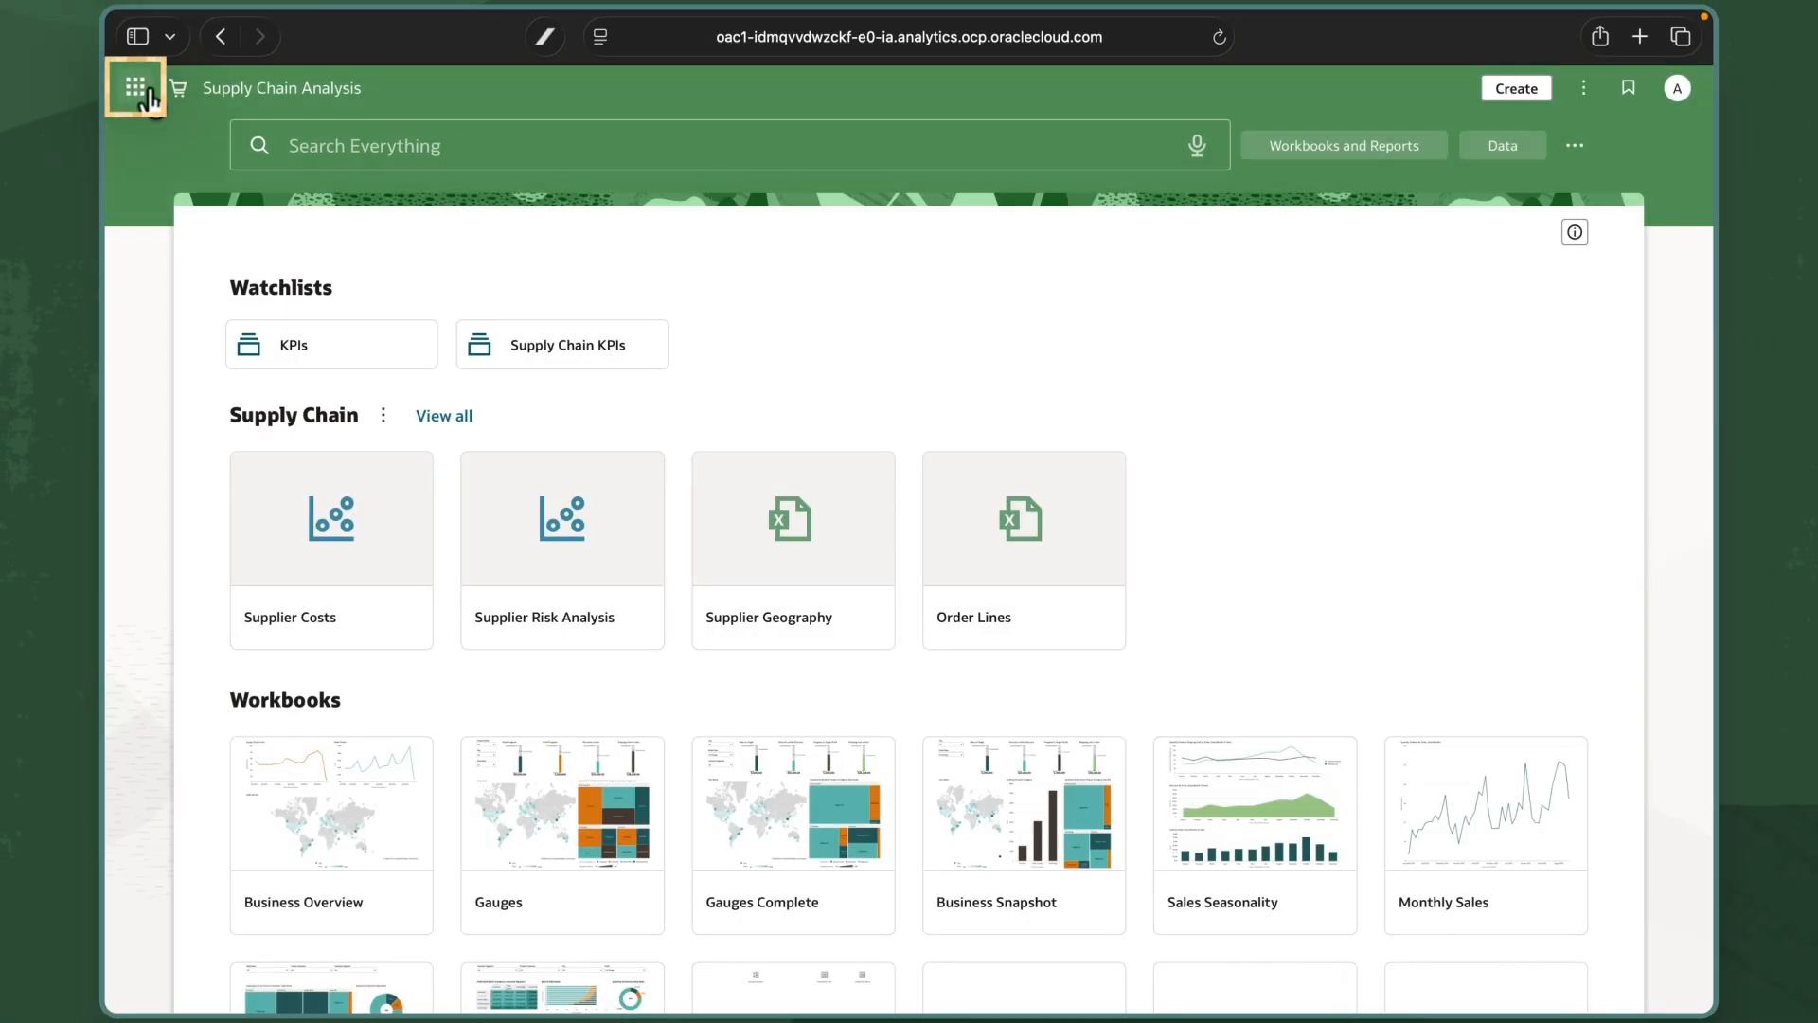
Switch to the Customer Segmentation page and open the first machine learning model's actions menu.
click(138, 90)
scroll(538, 394, down, 4)
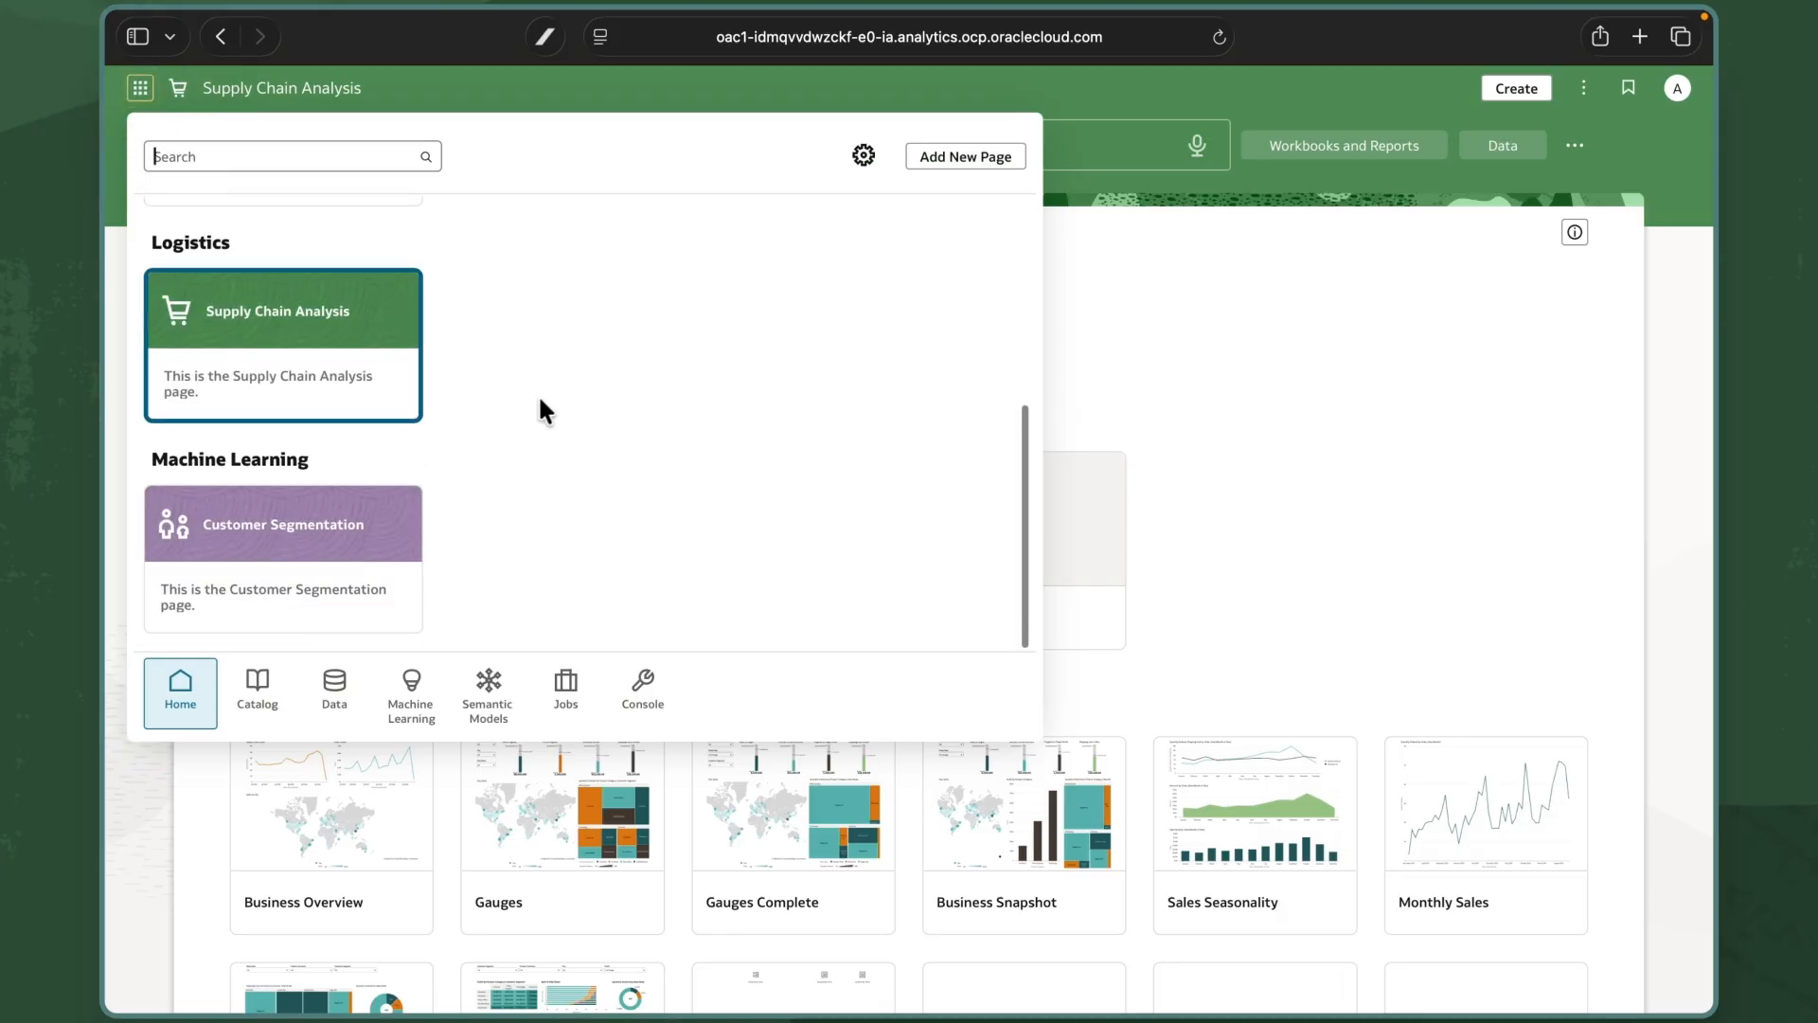
click(332, 549)
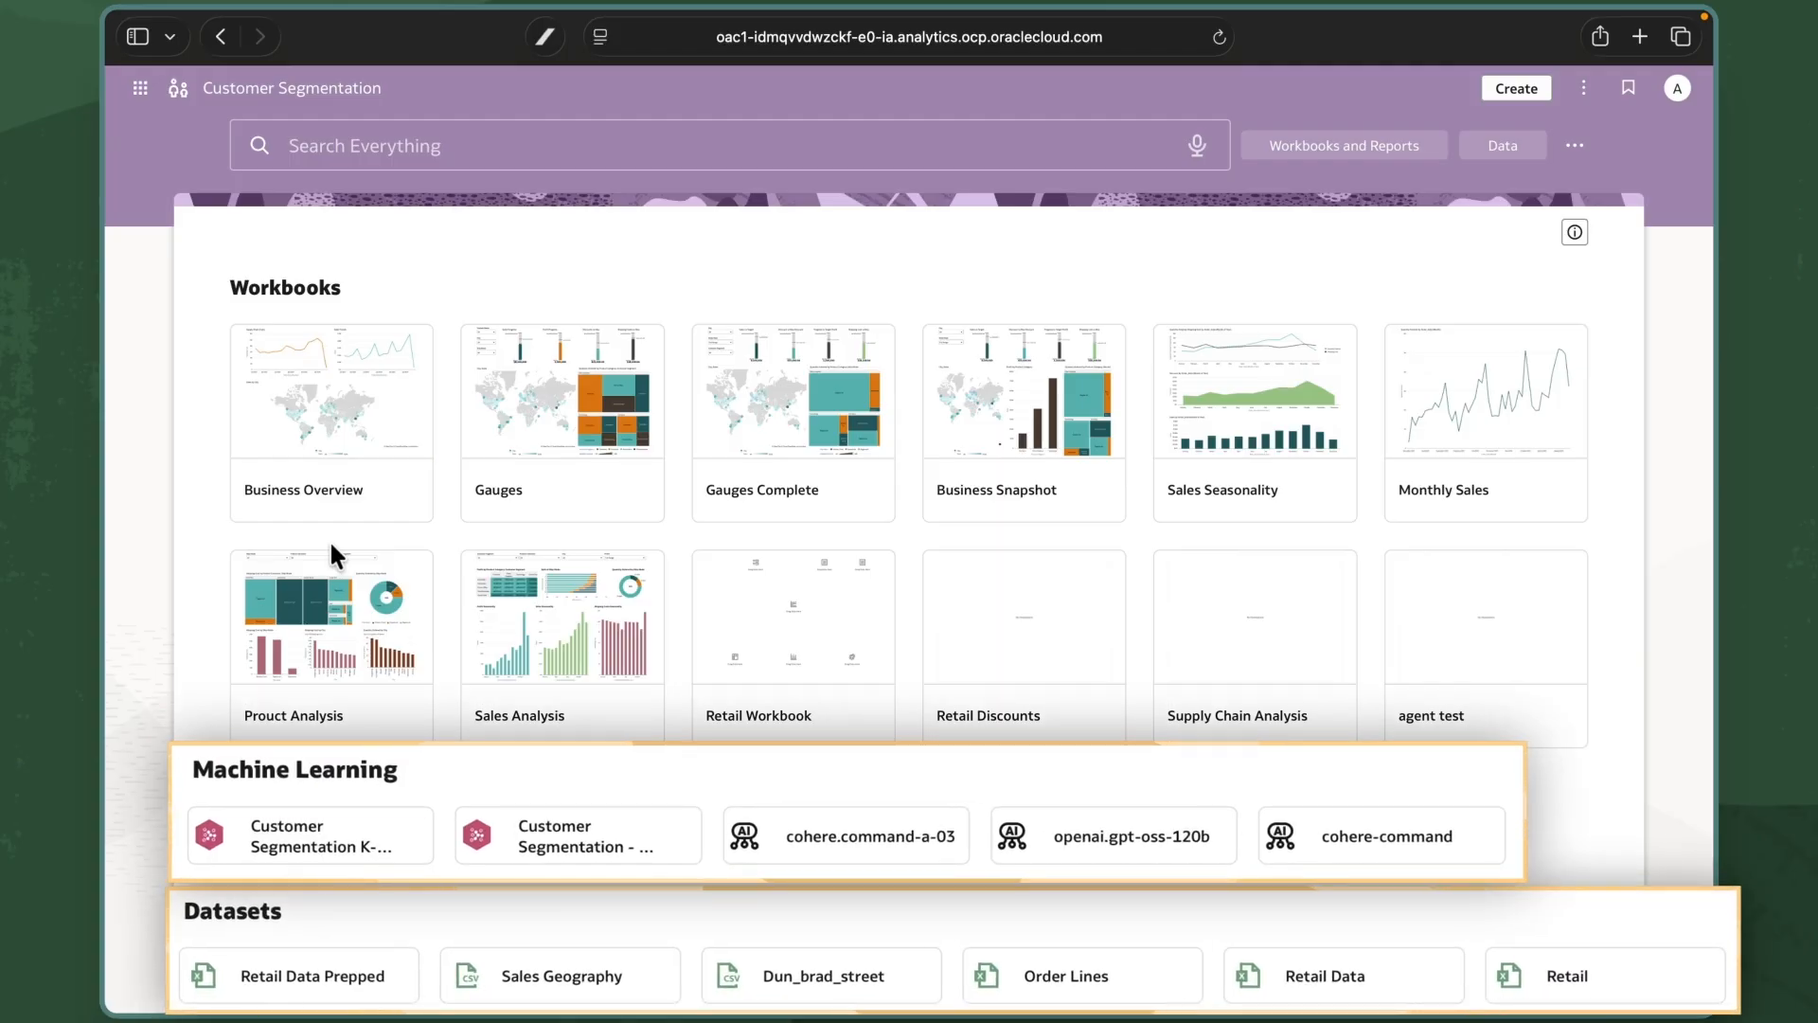
scroll(350, 615, down, 2)
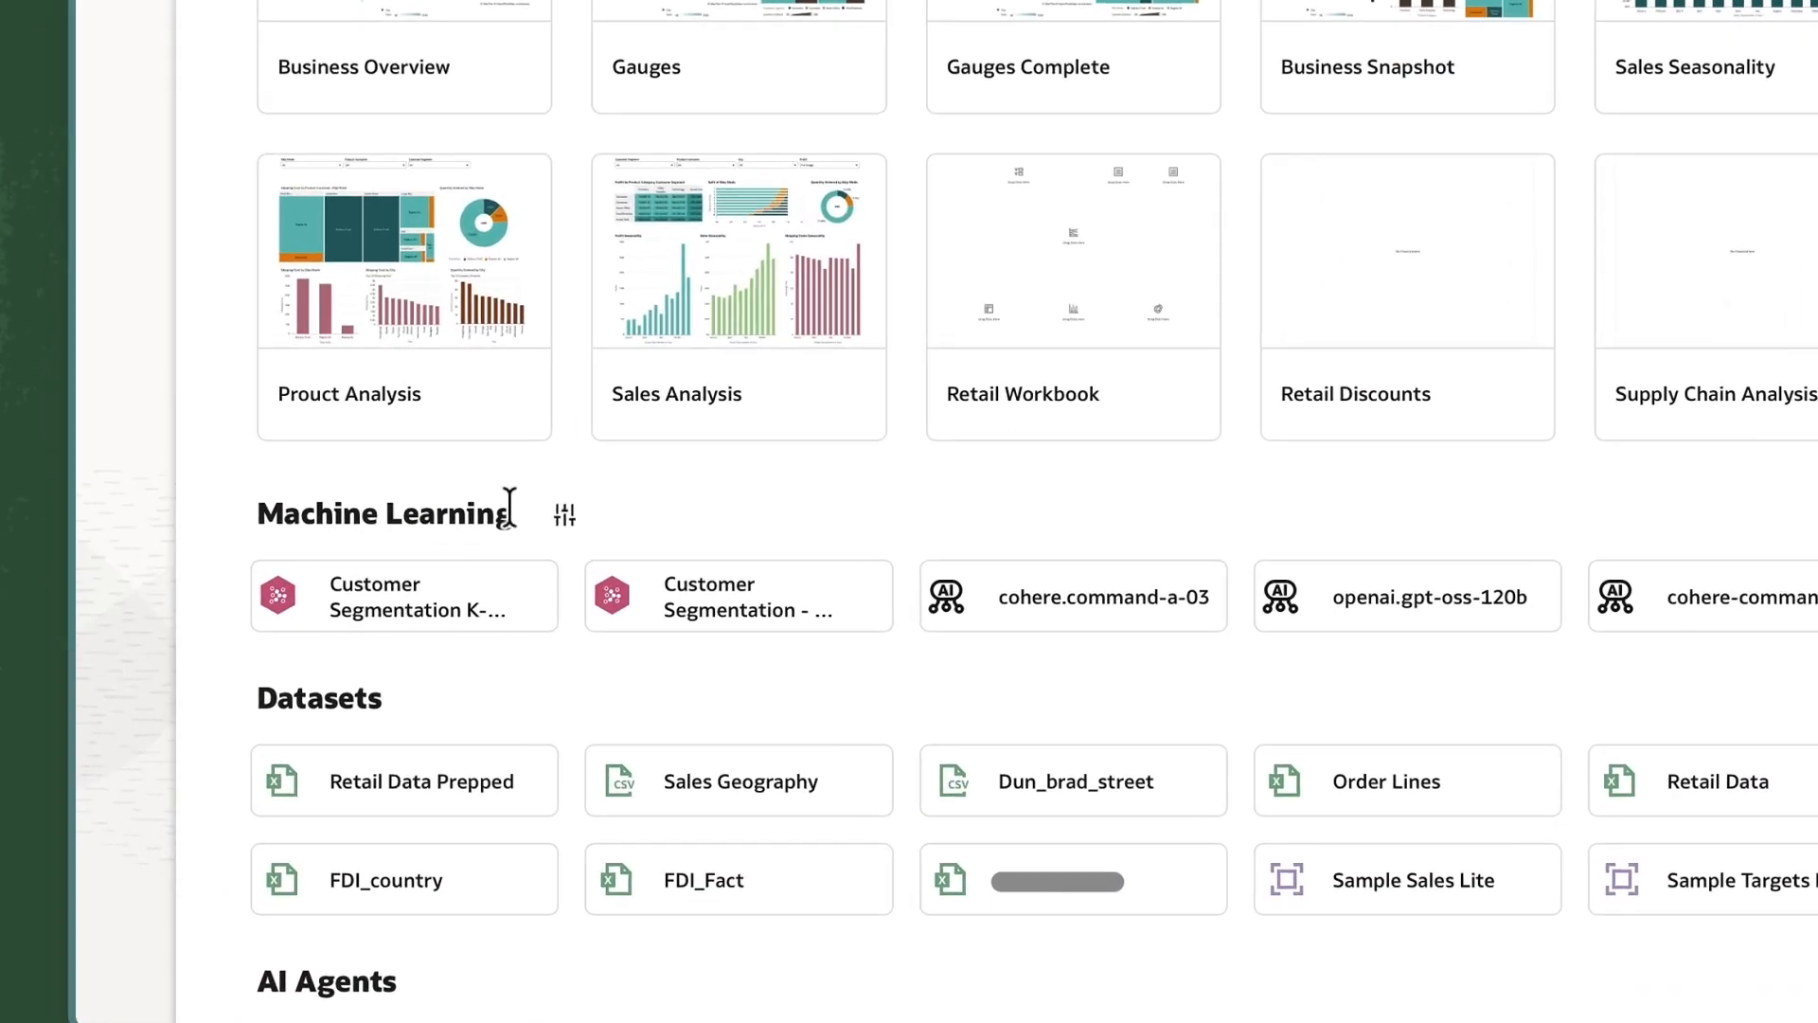
mouse_move(507, 611)
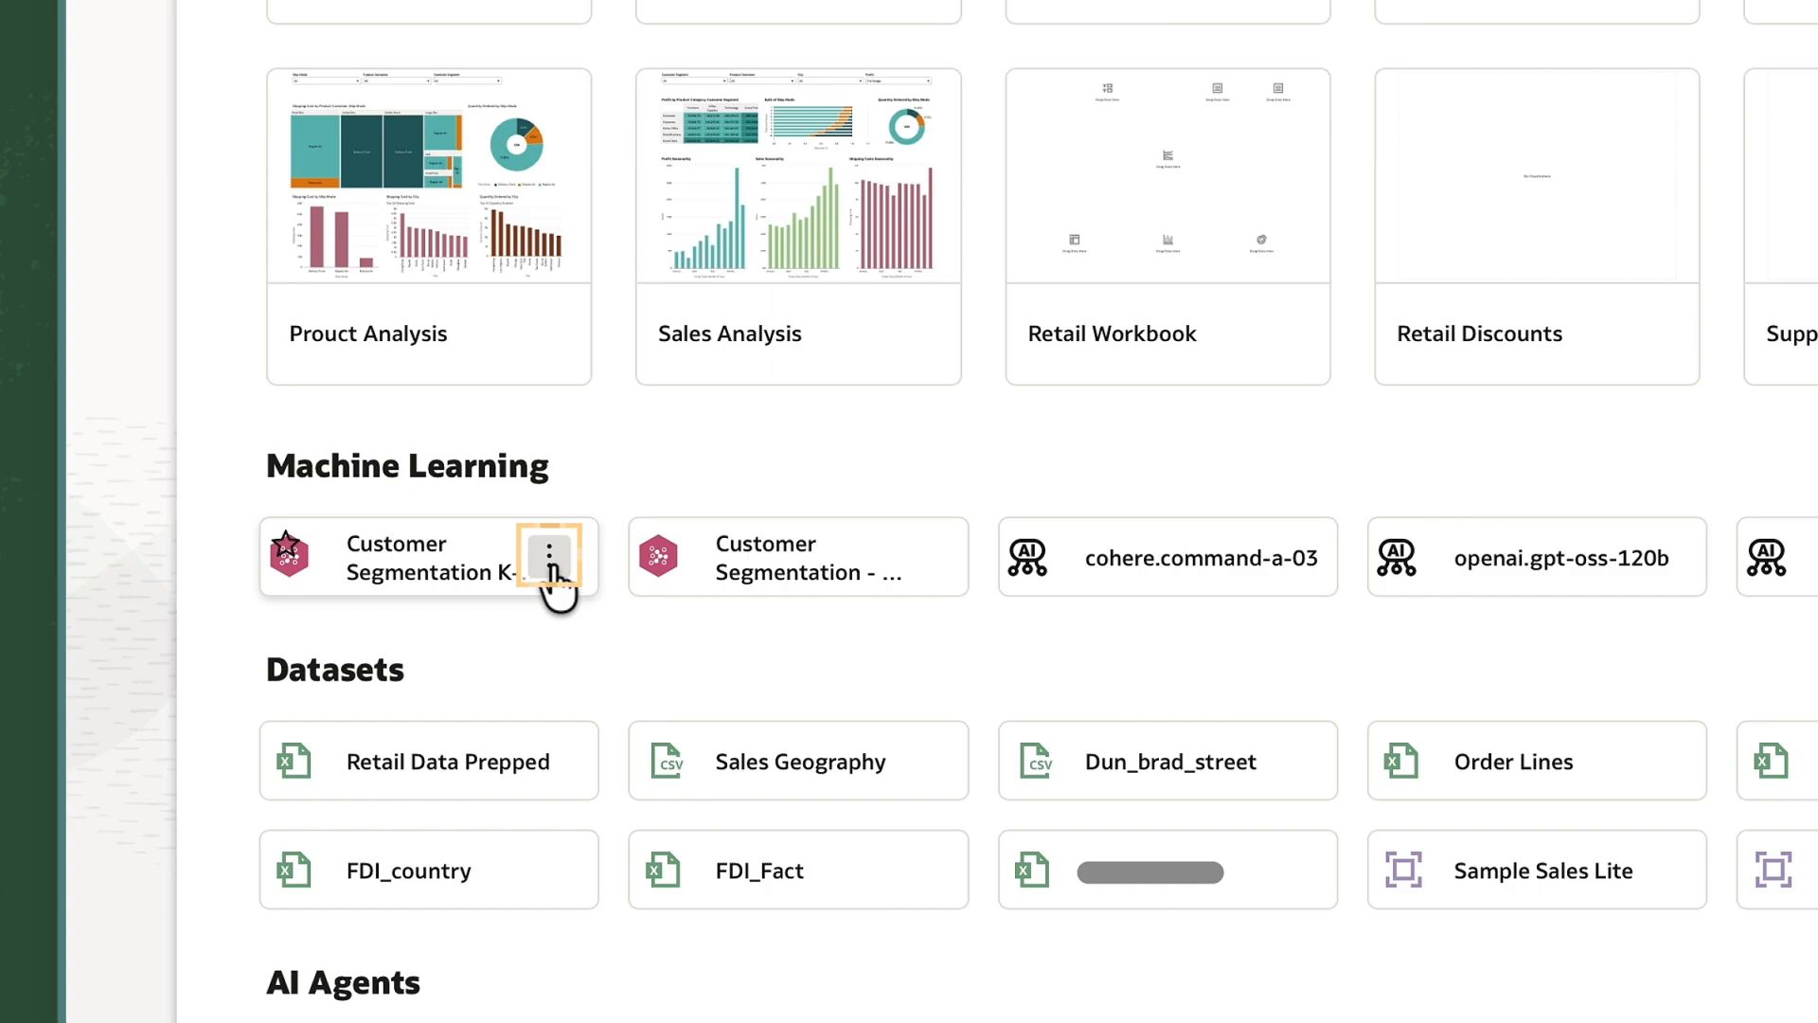
click(550, 566)
Create the 'Customer Segmentation Assets' custom group containing the first machine learning model.
mouse_move(800, 672)
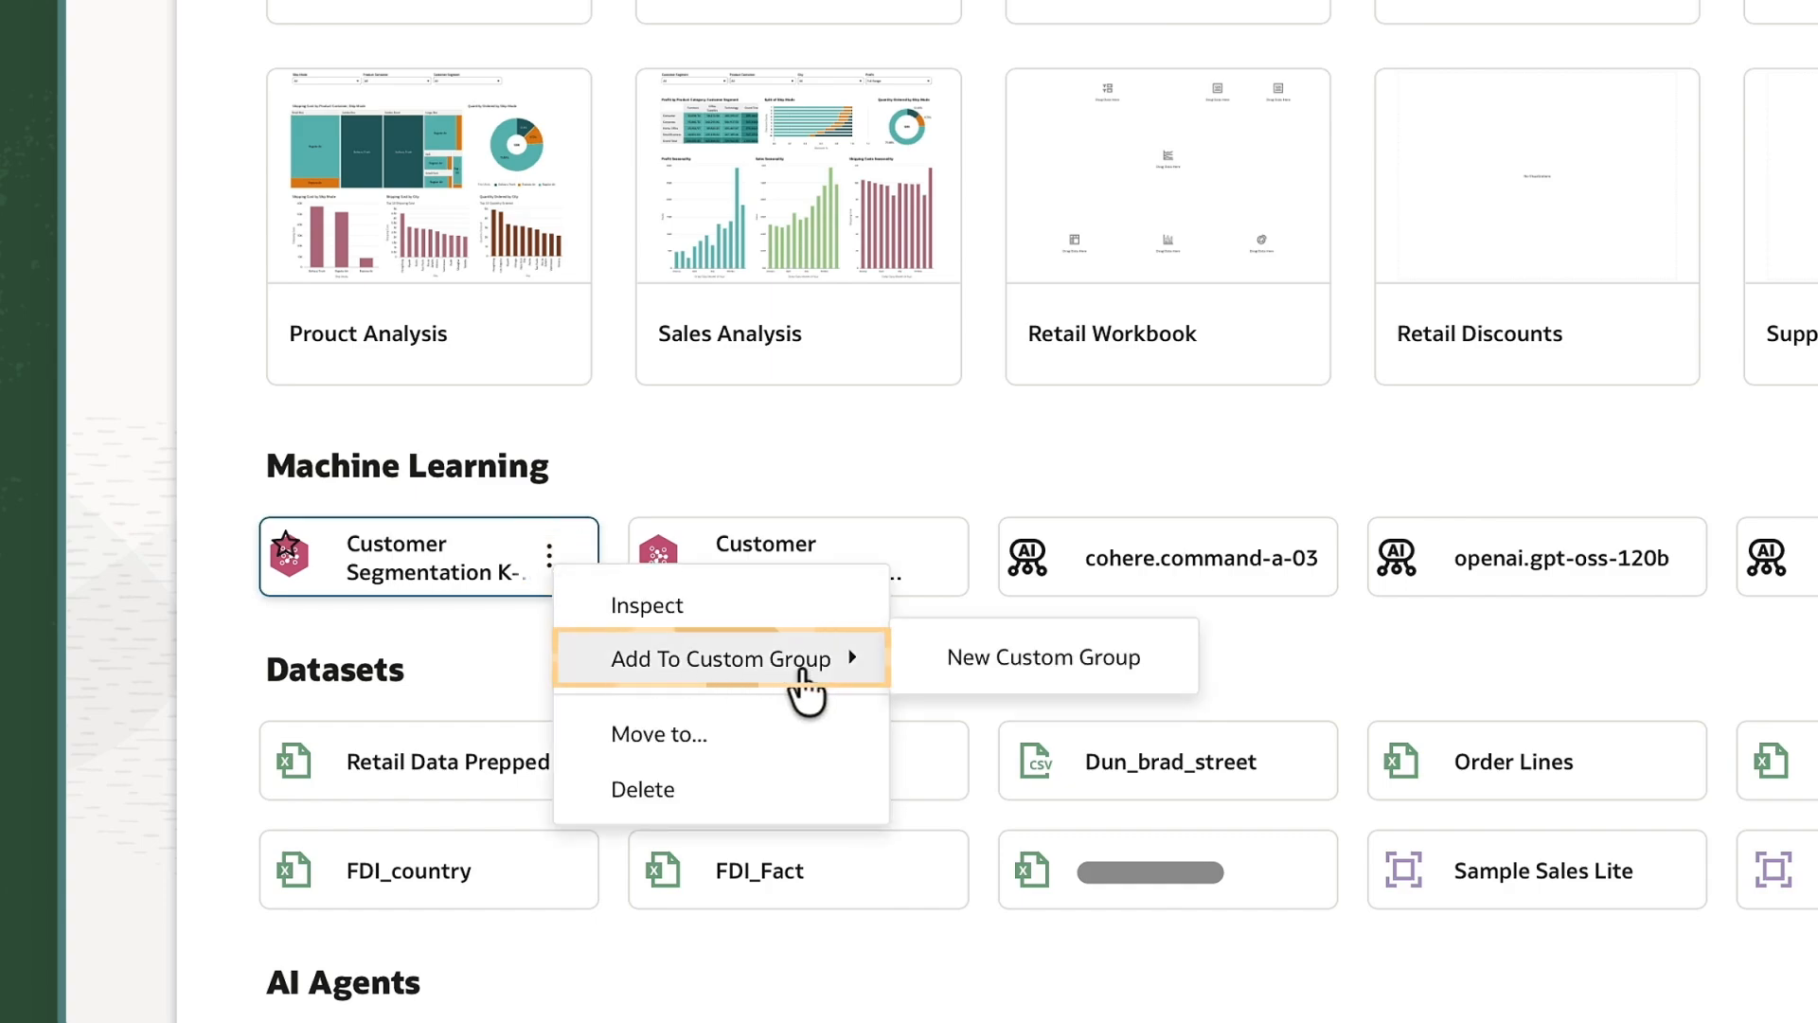
click(960, 681)
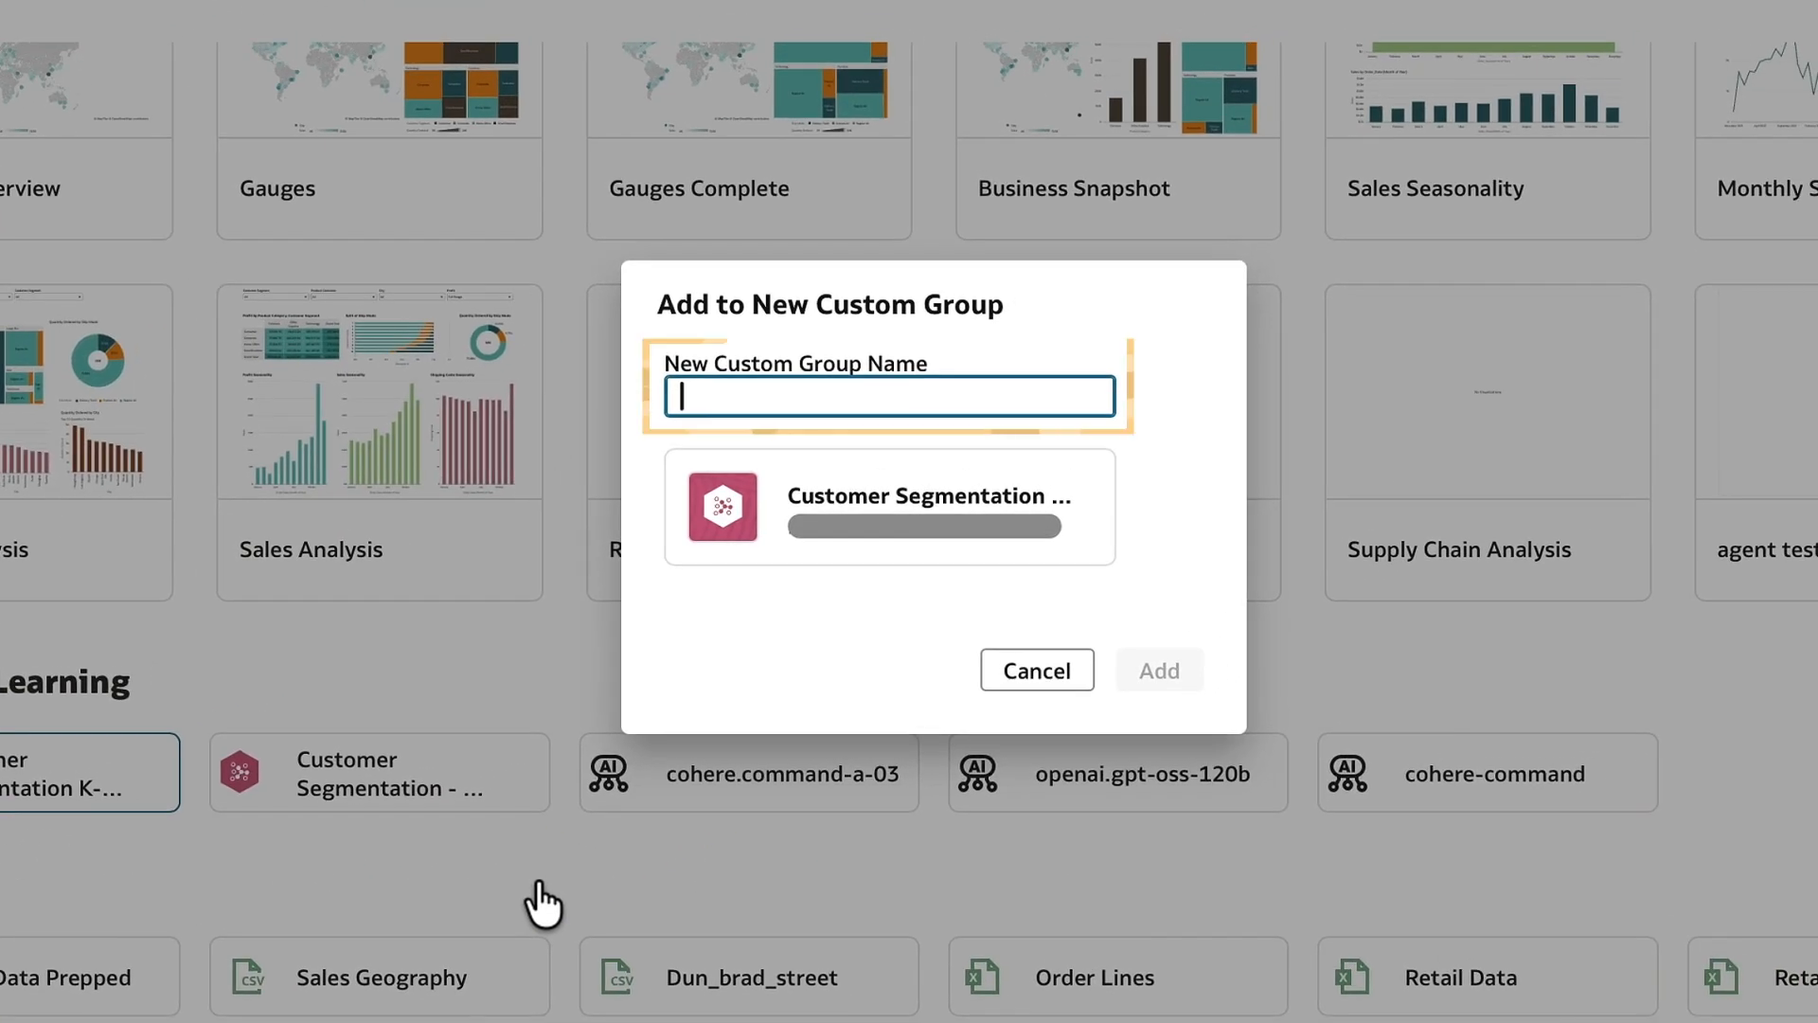
text(Customer Segmentation Assets)
click(1157, 674)
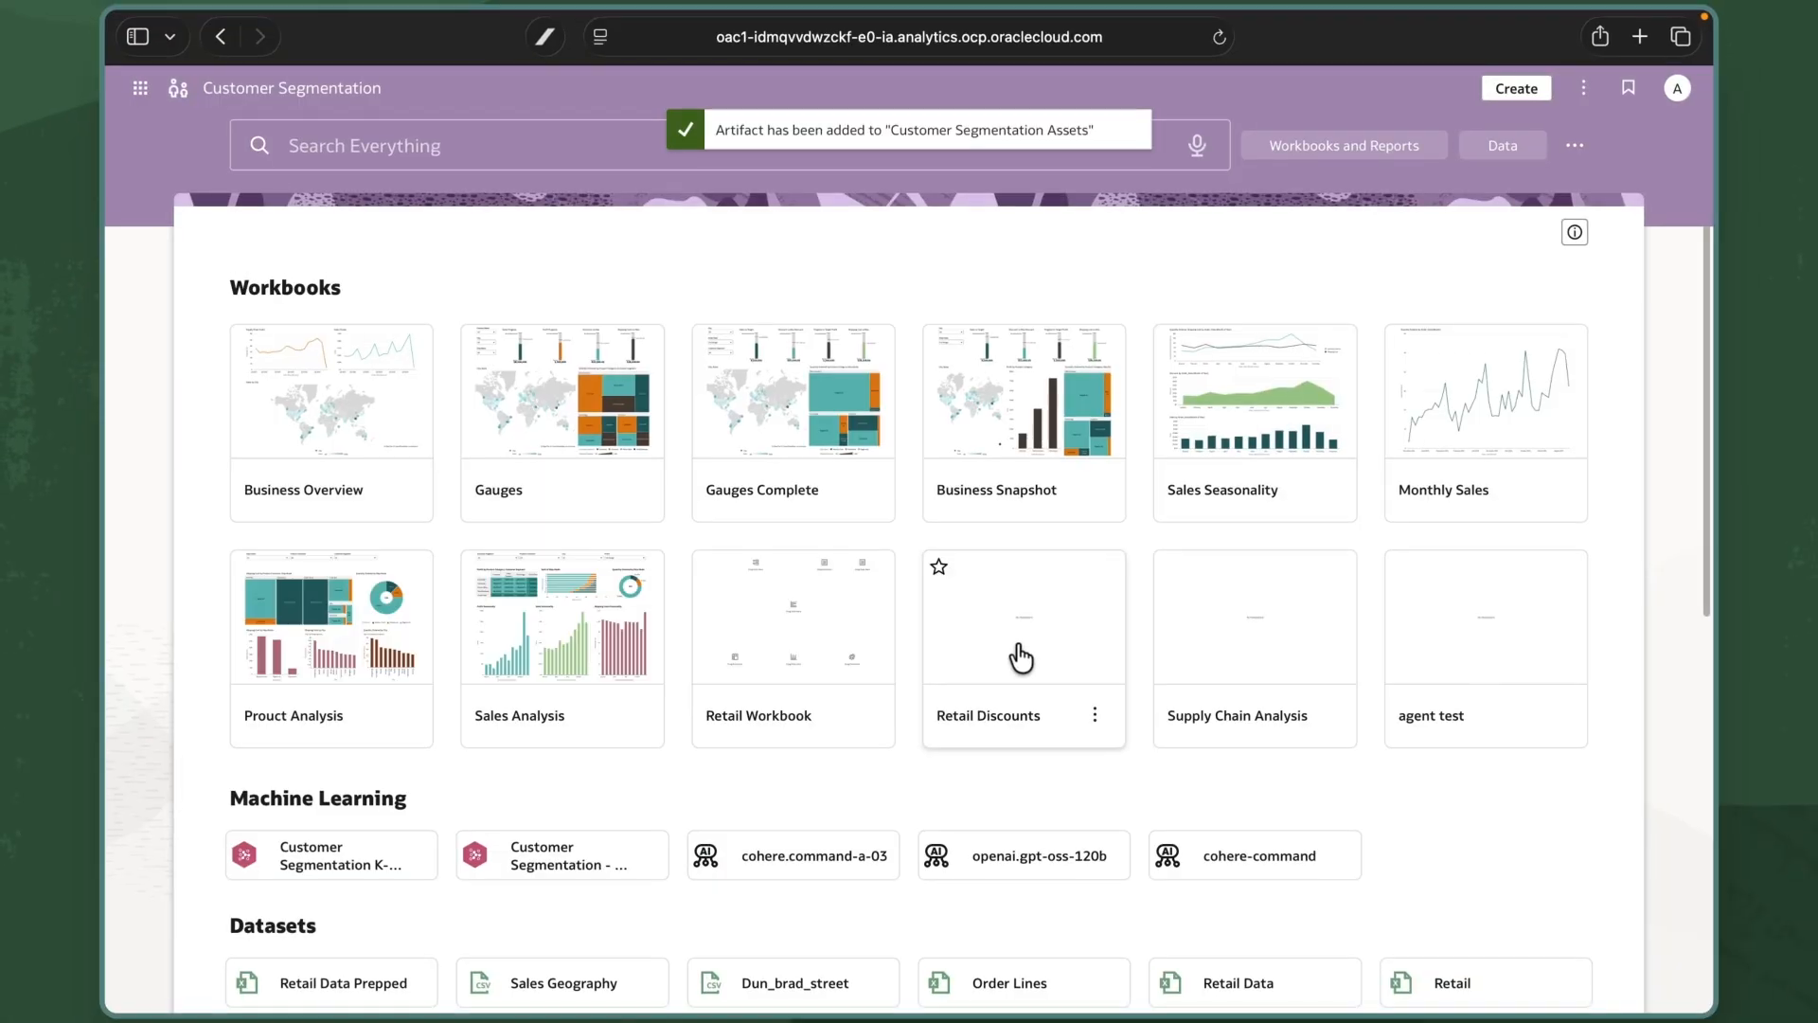
Add the second machine learning model to Customer Segmentation Assets.
scroll(706, 796, down, 1)
click(639, 778)
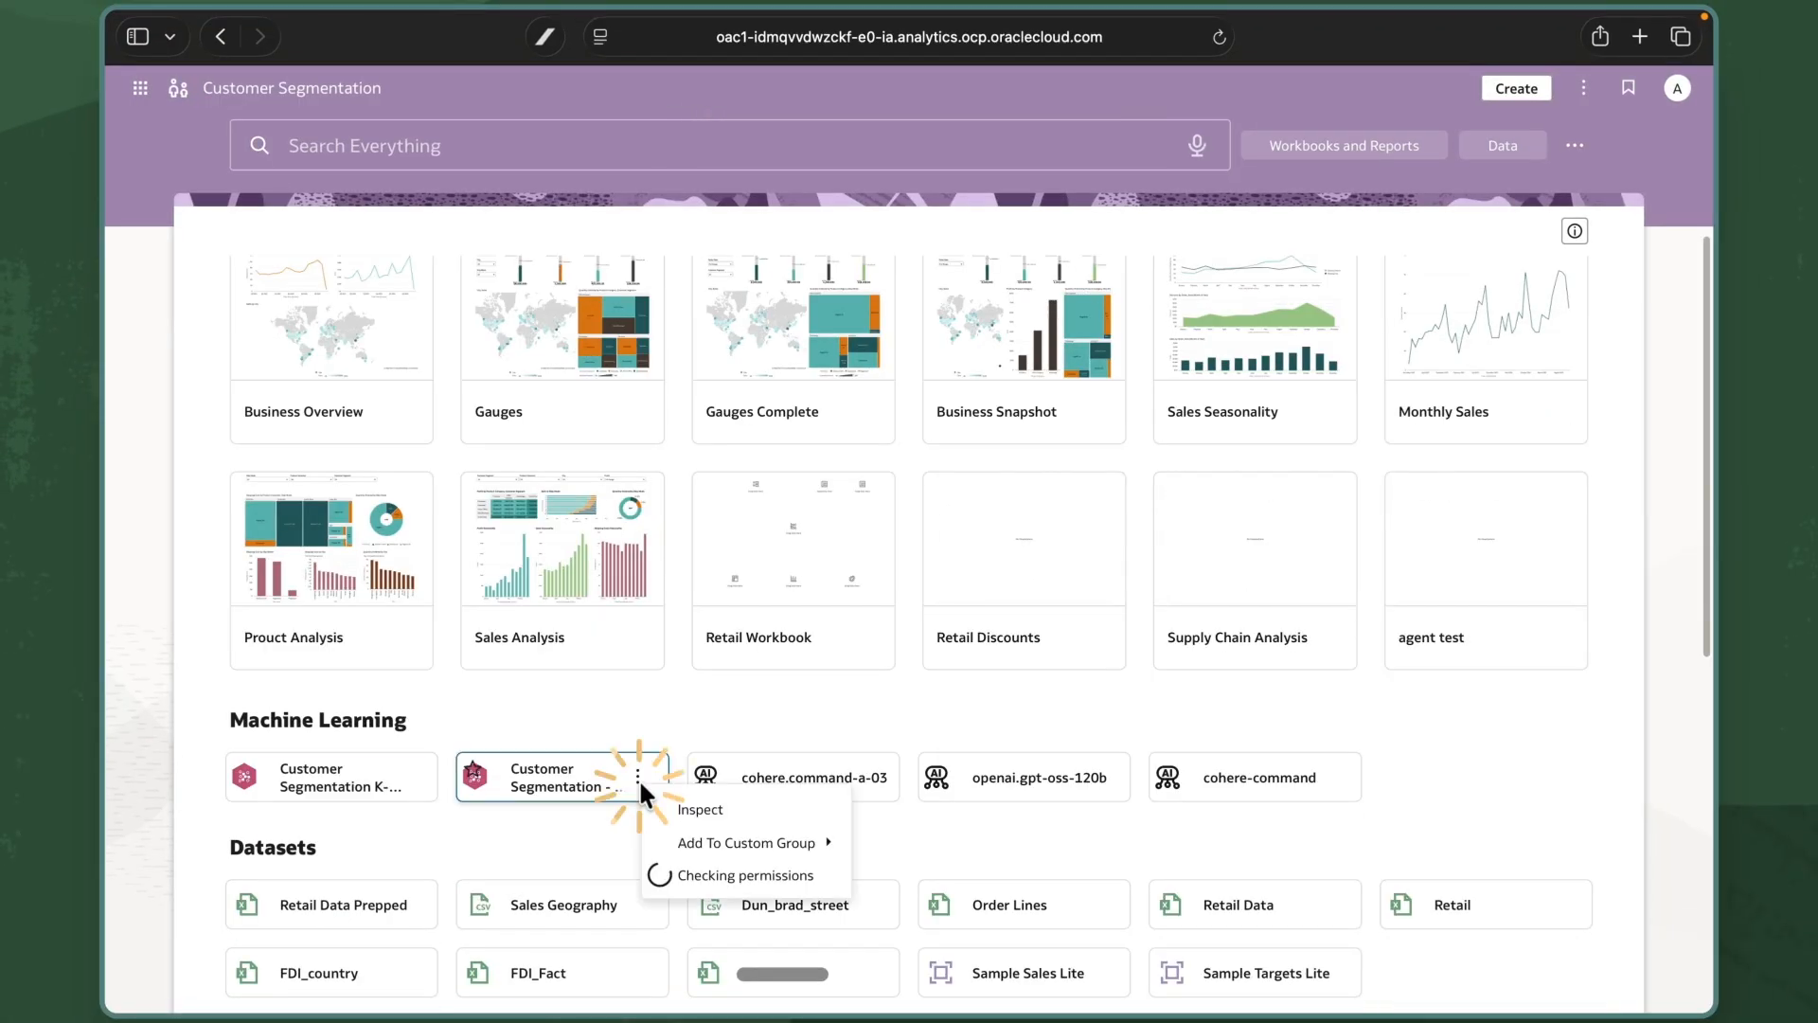
mouse_move(743, 842)
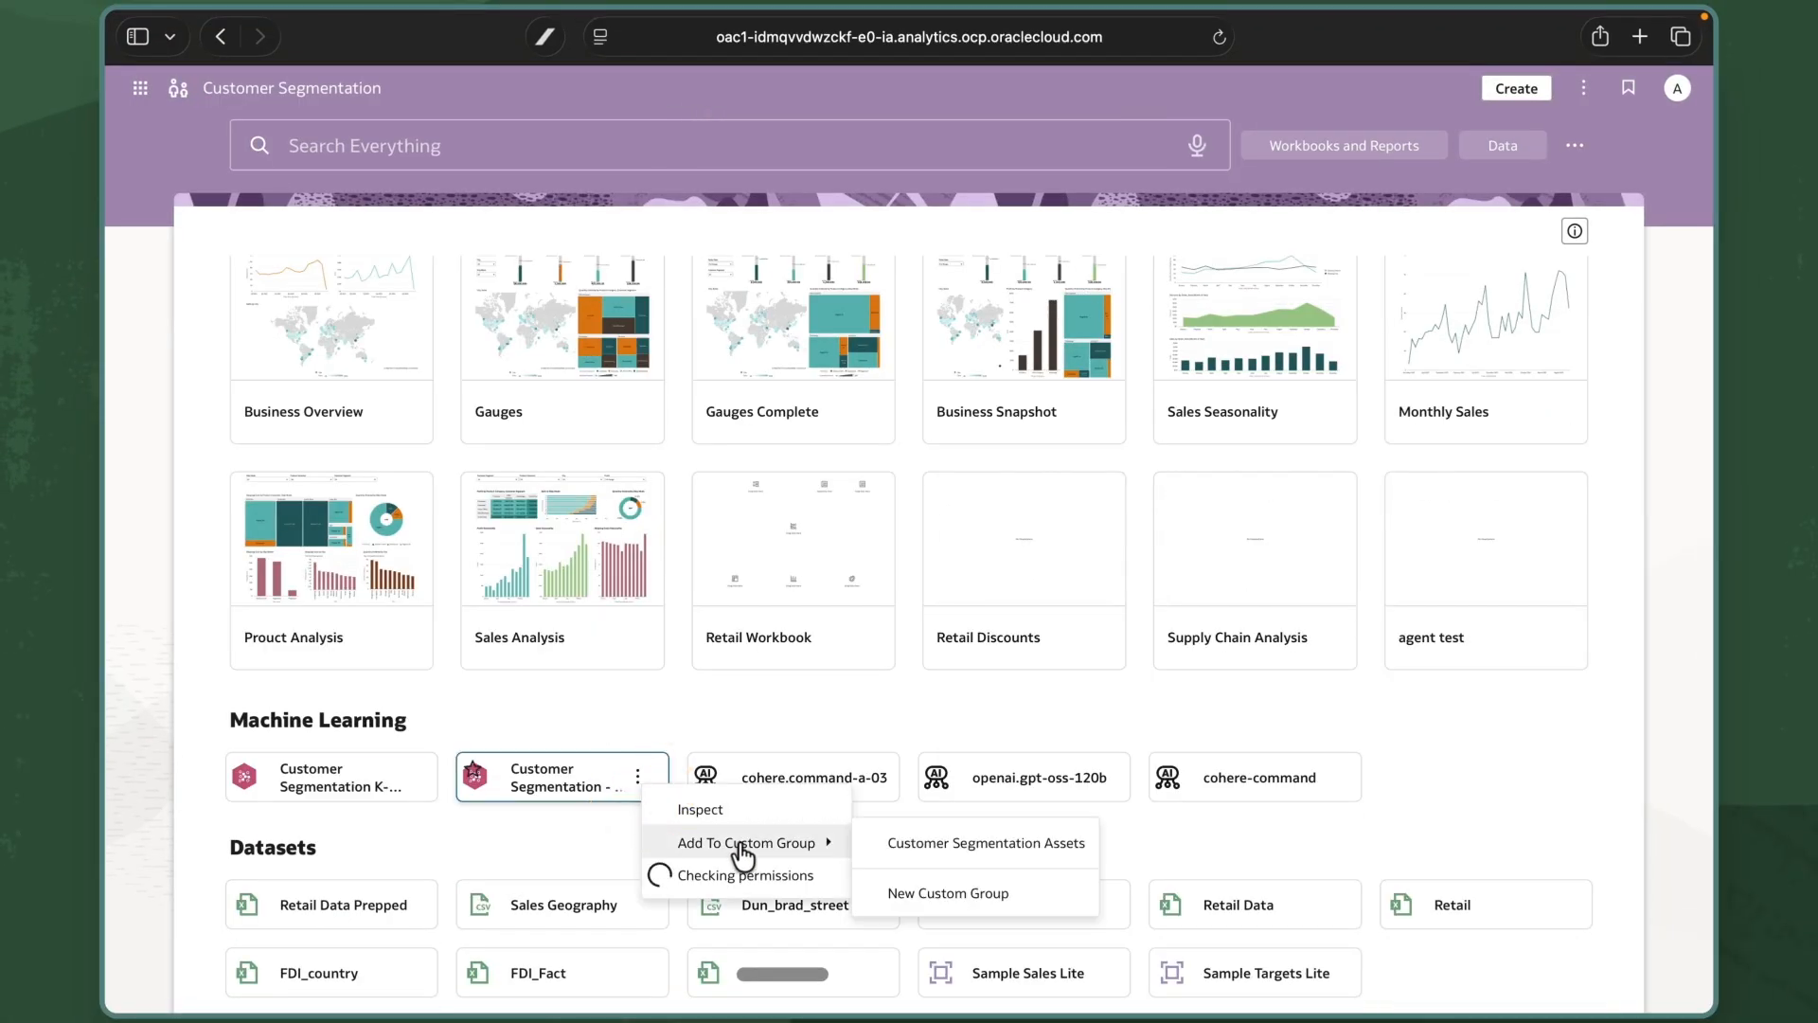
click(886, 843)
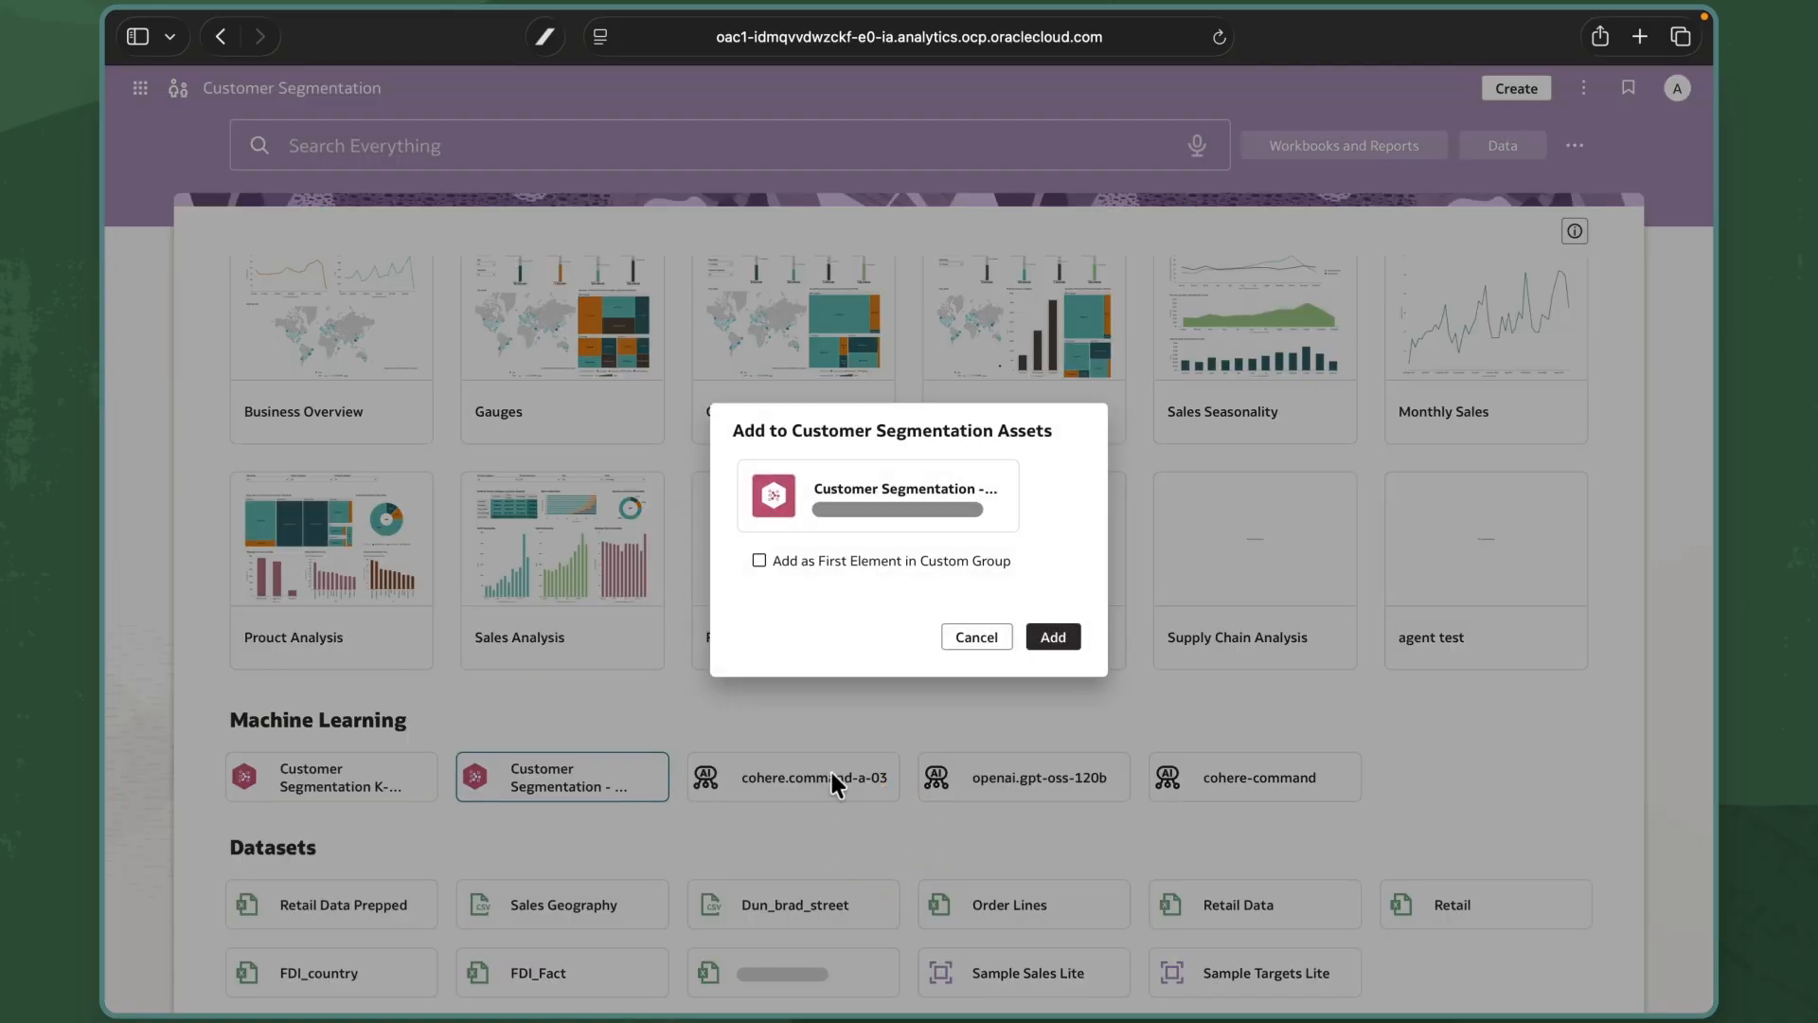
click(1049, 638)
Add the Segmentation-Model-Training-Kmeans and hierarchical clustering data flows to Customer Segmentation Assets.
scroll(694, 714, down, 5)
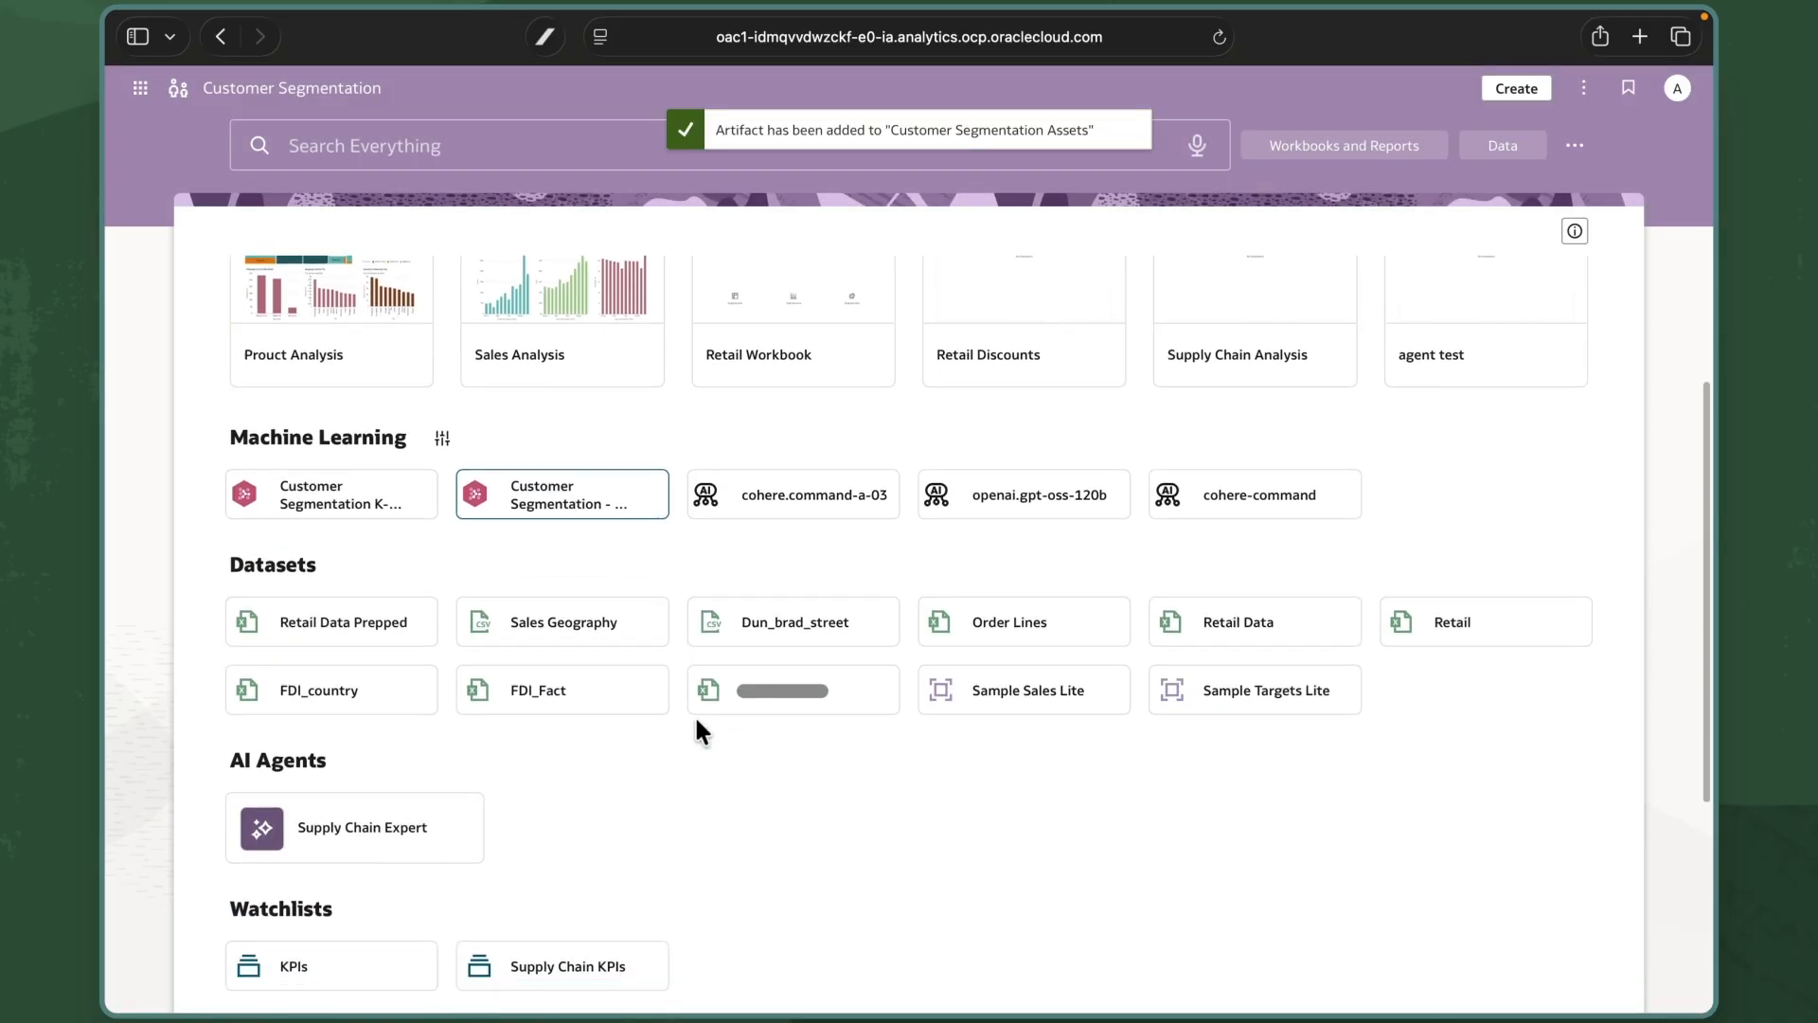
click(406, 876)
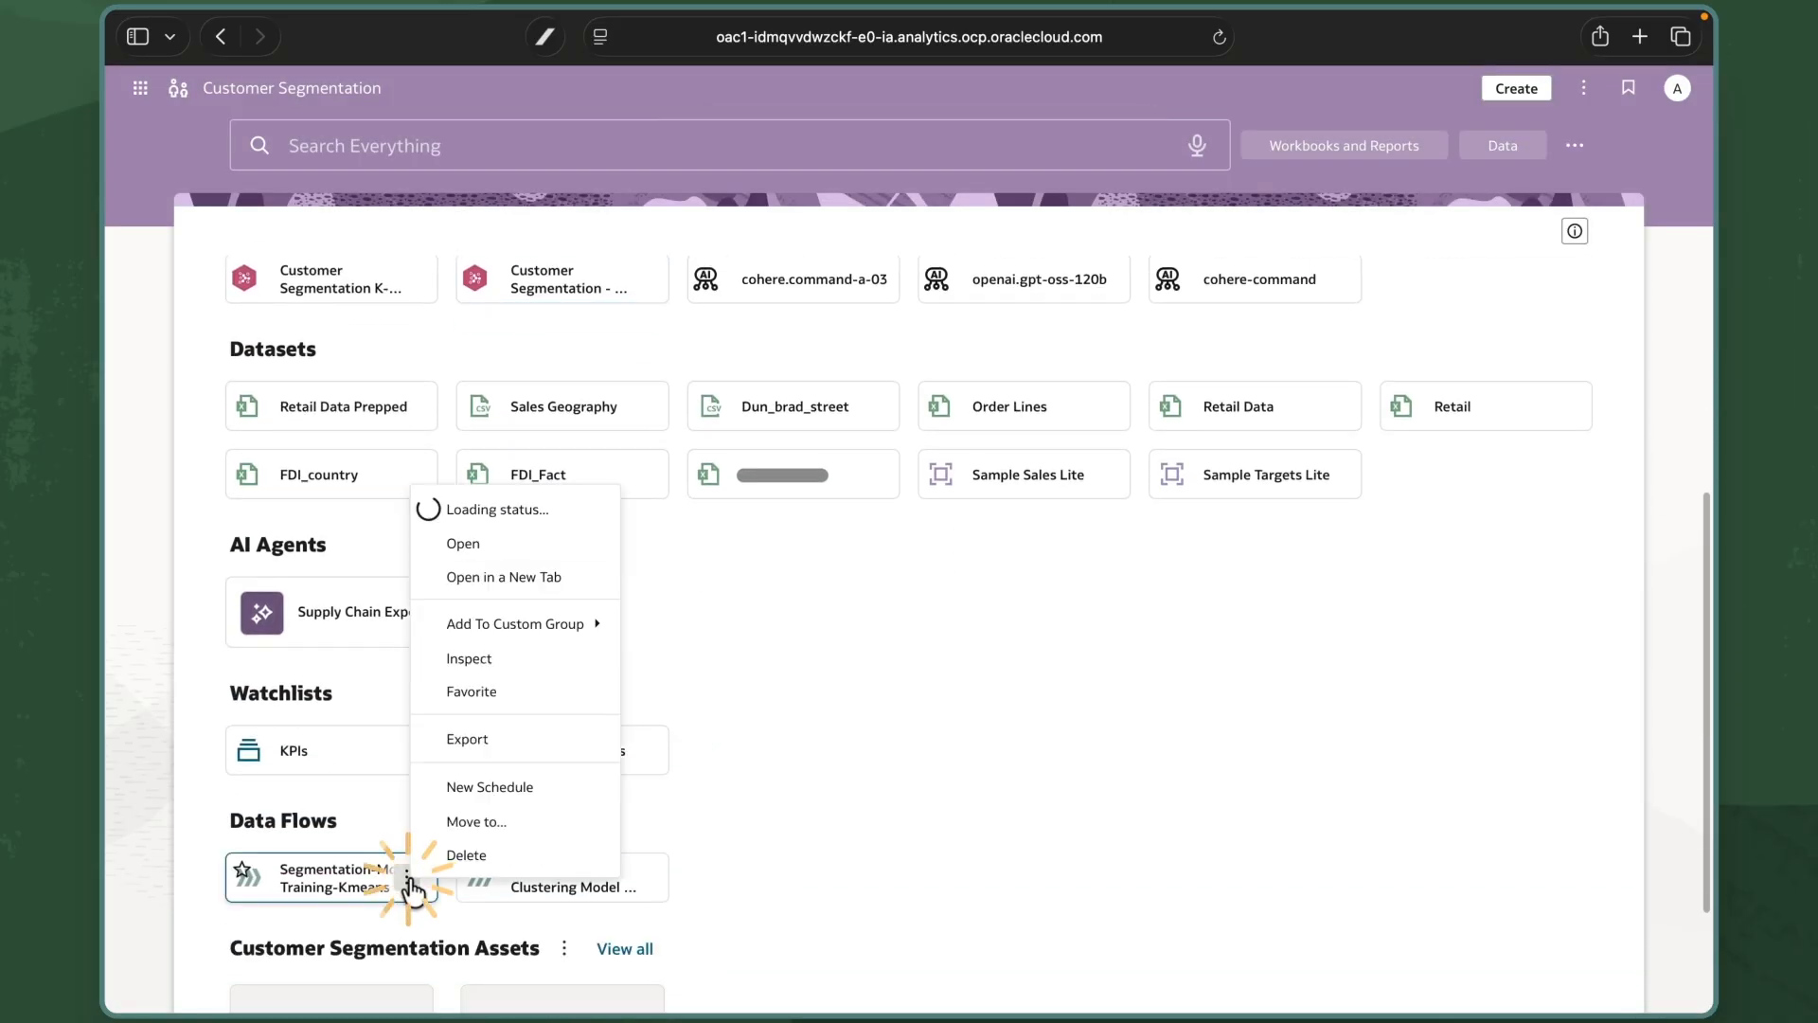
mouse_move(568, 623)
click(662, 627)
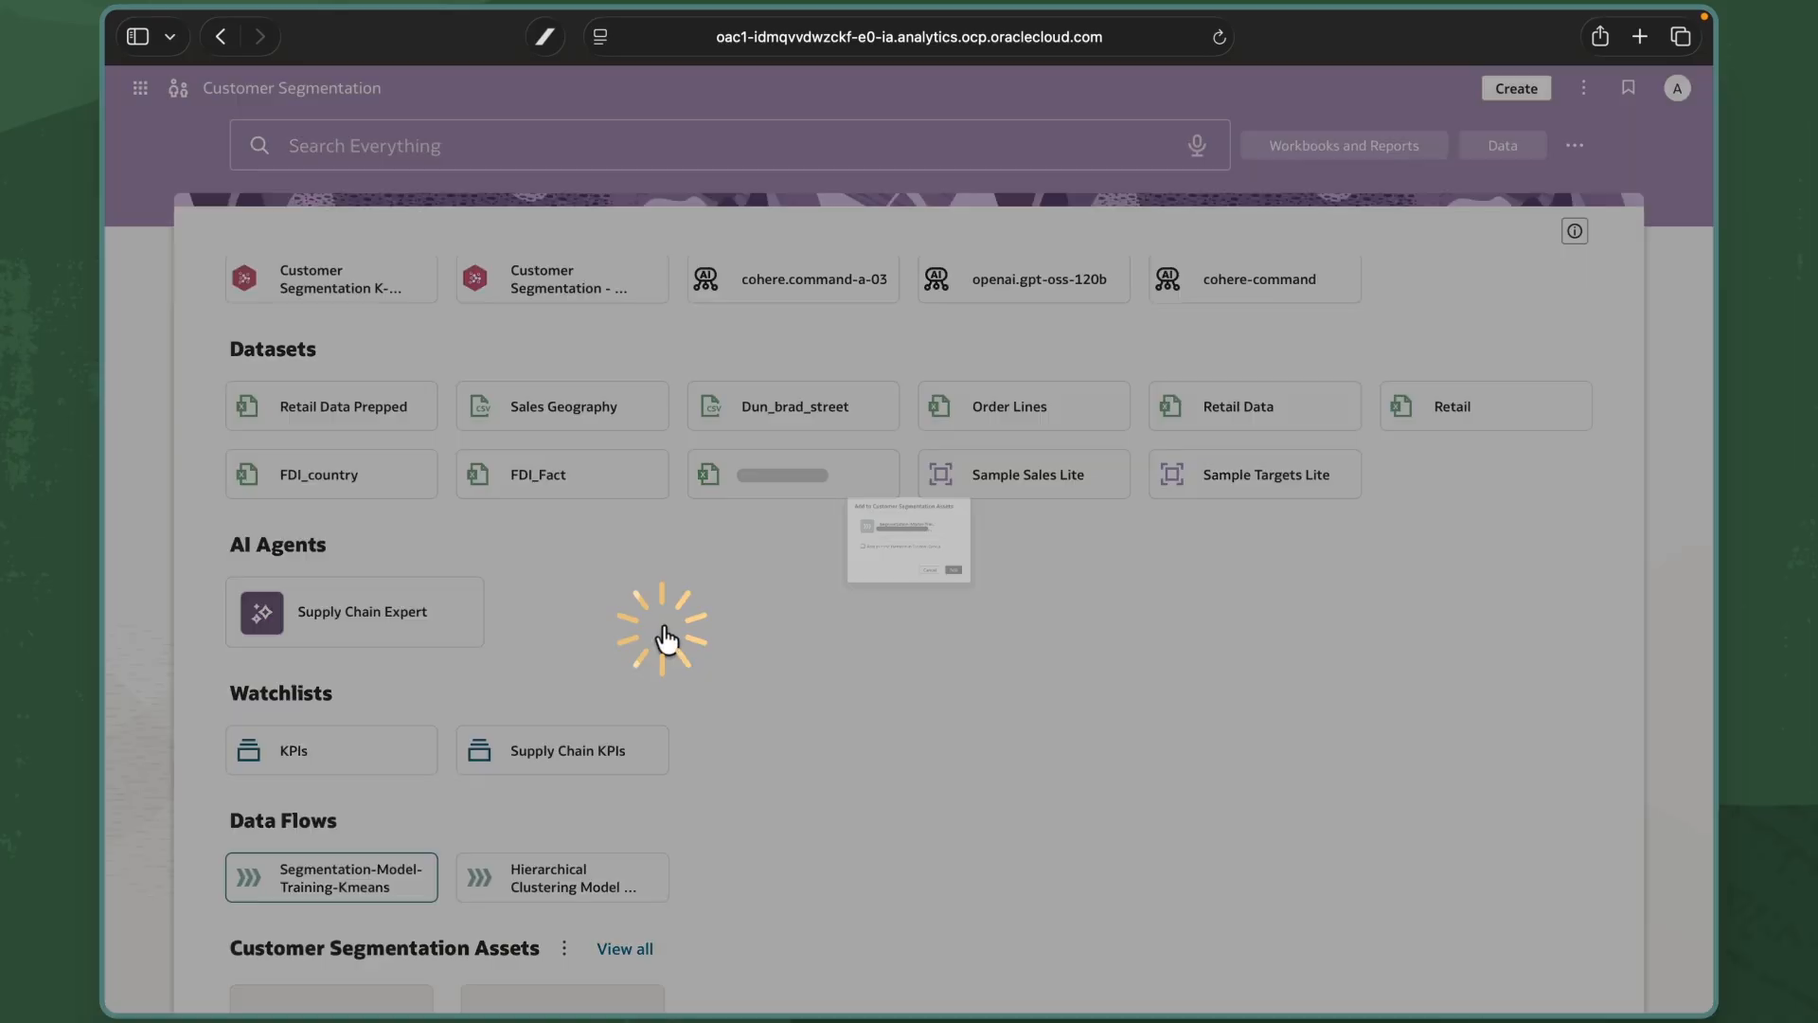
click(1051, 637)
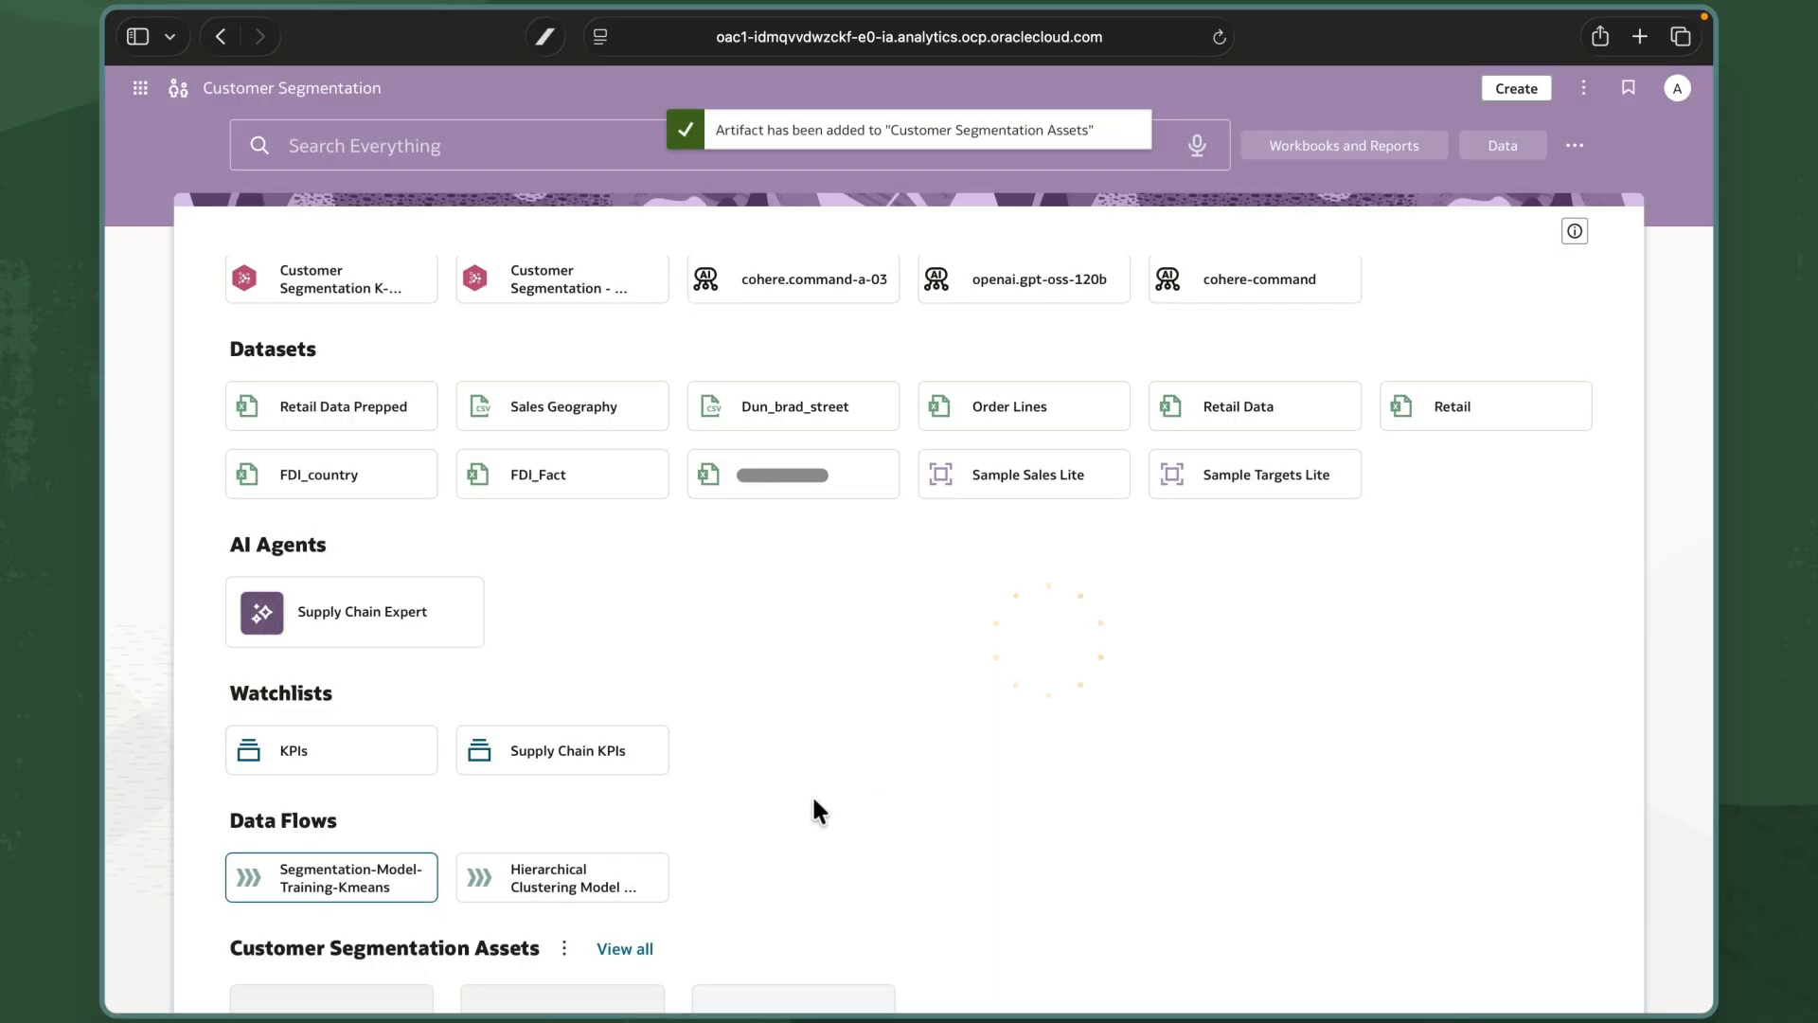
click(648, 879)
mouse_move(807, 634)
click(931, 629)
click(1049, 637)
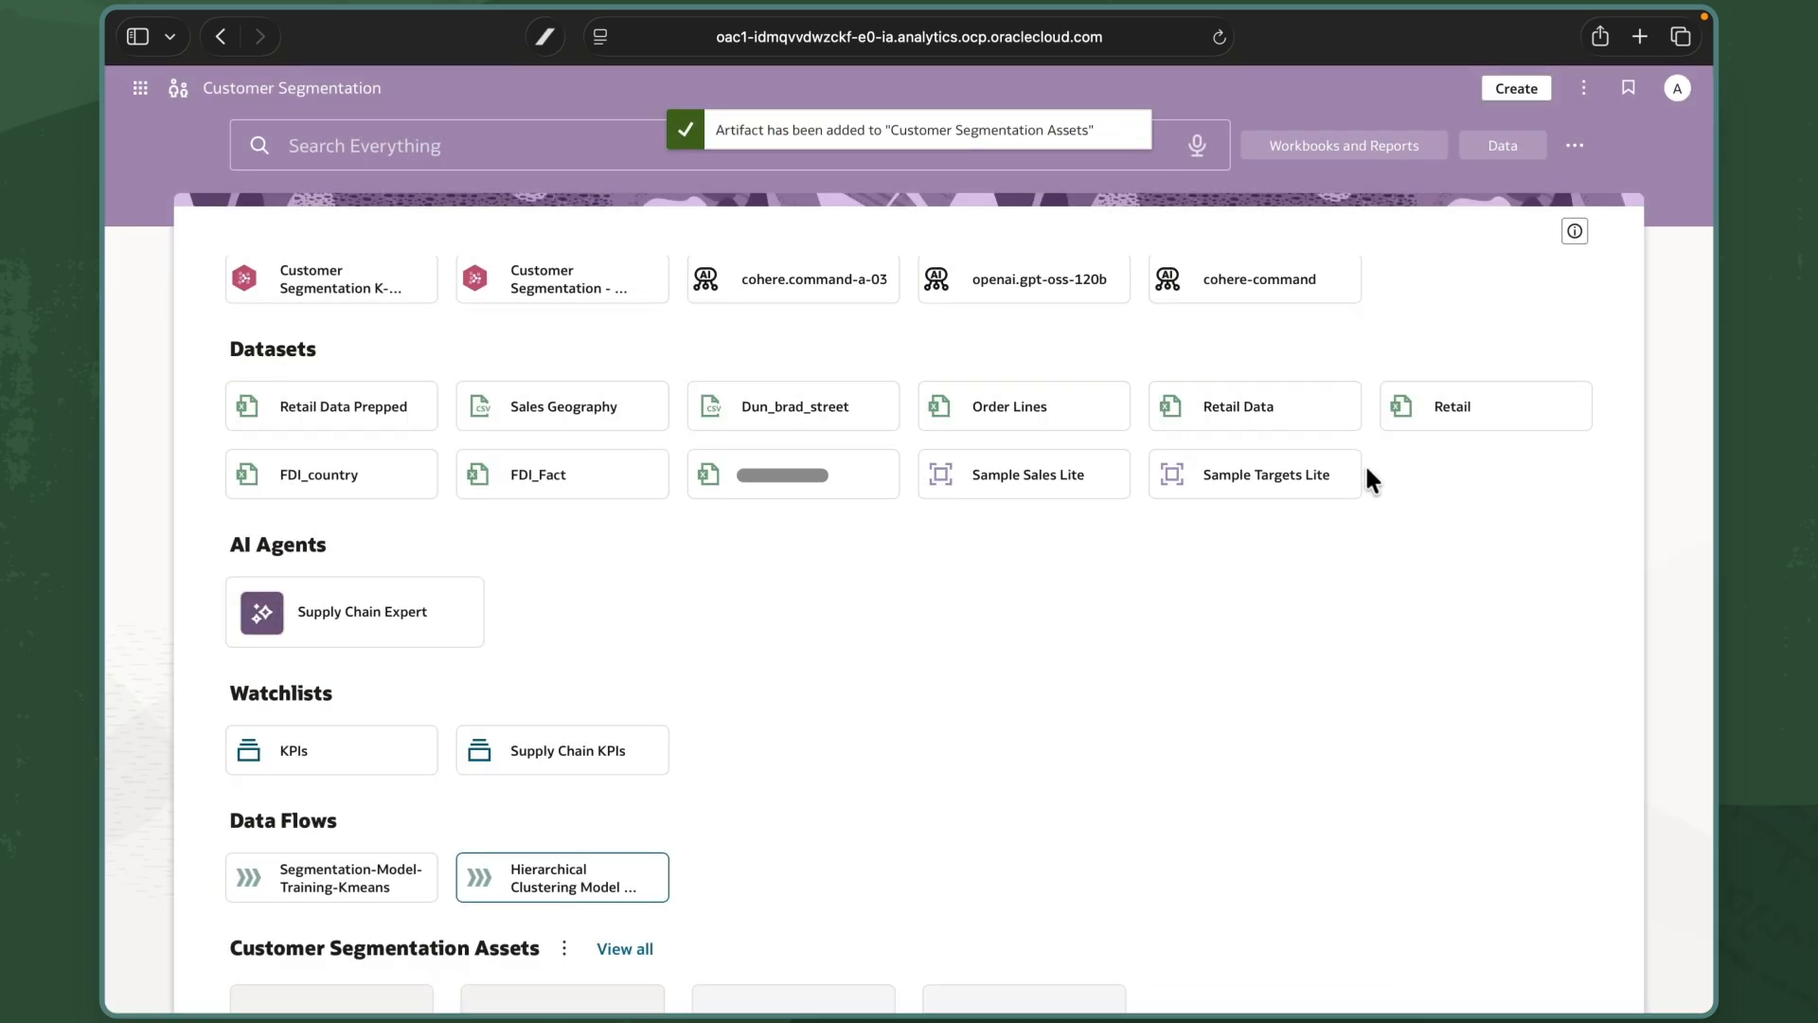
Add the Retail Data dataset to Customer Segmentation Assets.
click(1330, 405)
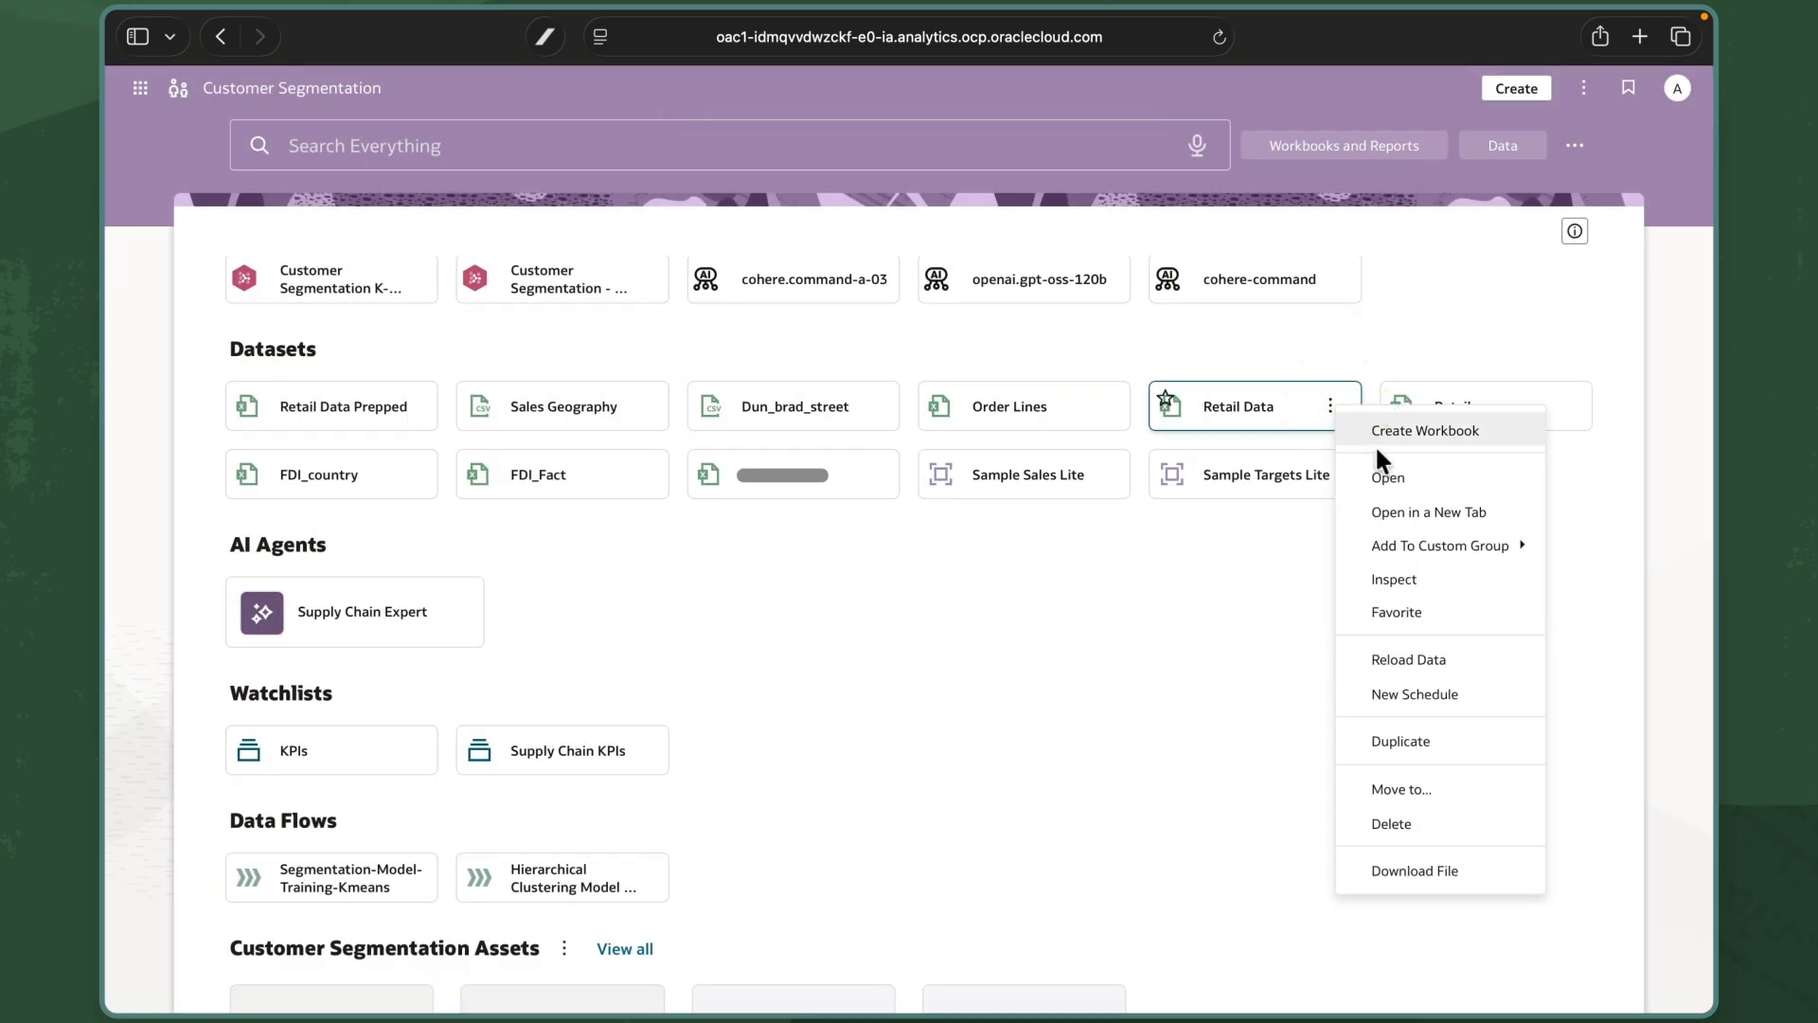
mouse_move(1378, 559)
click(1292, 545)
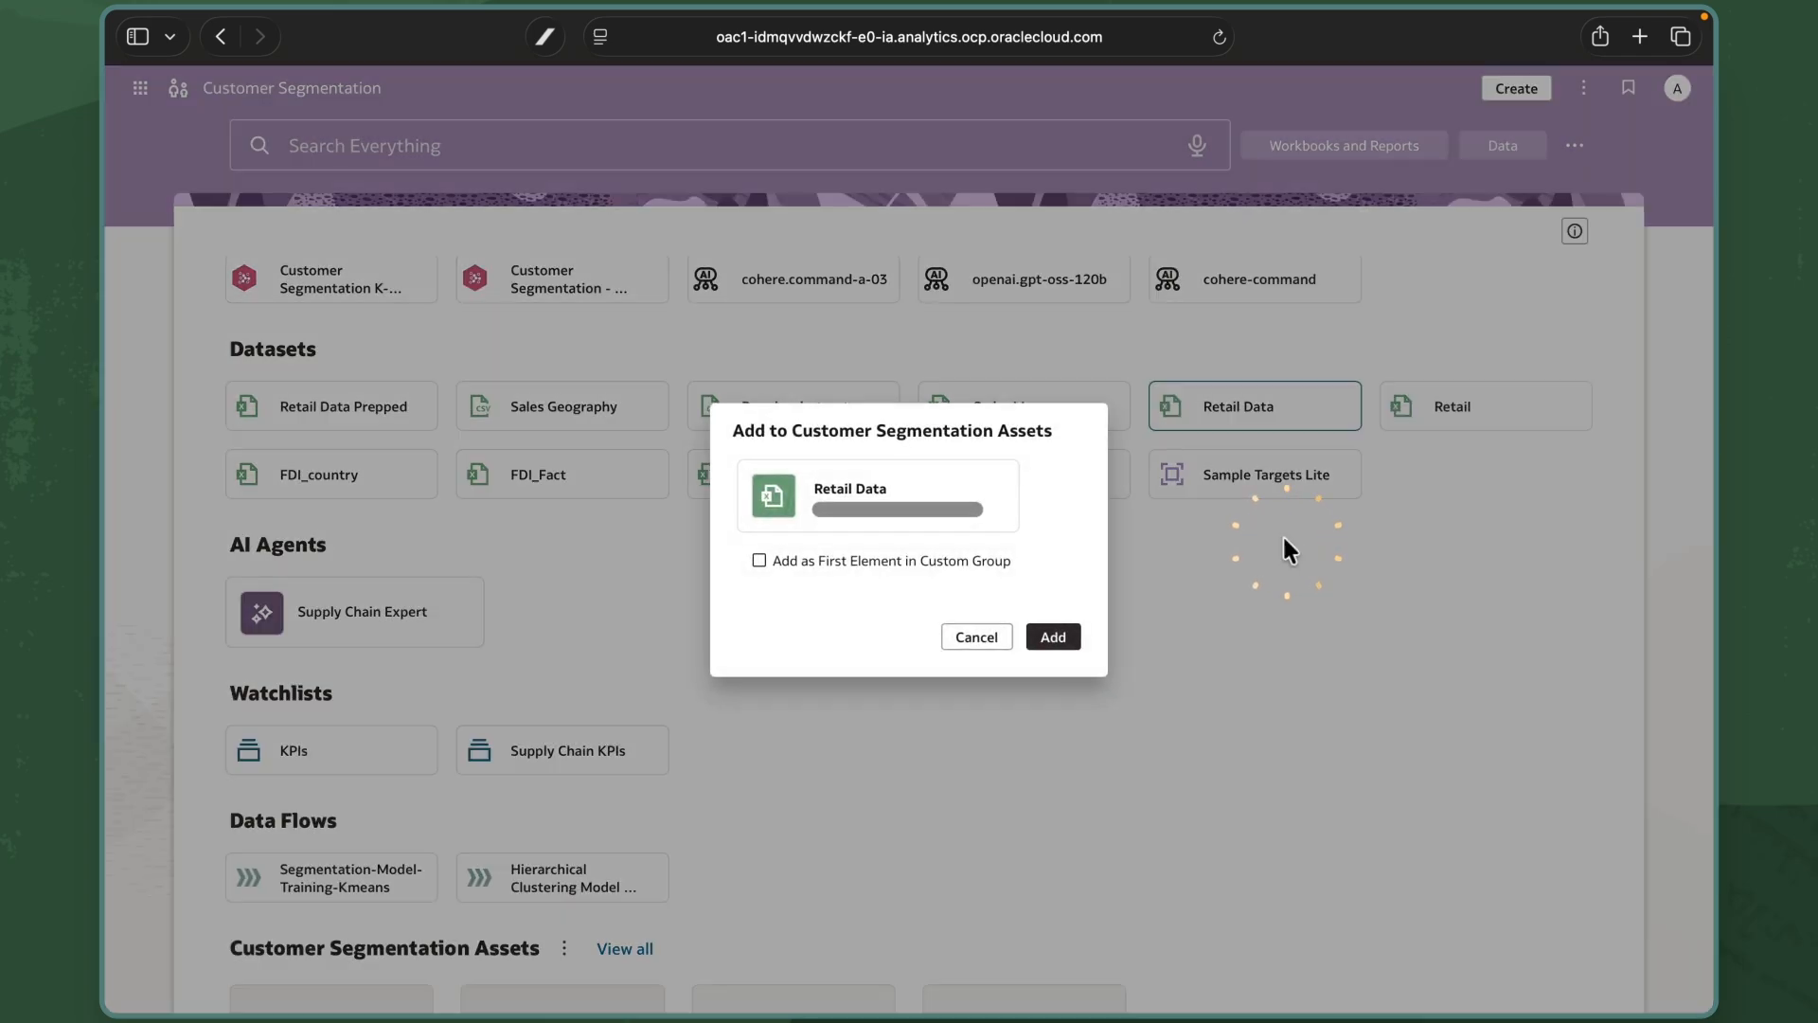
click(1060, 638)
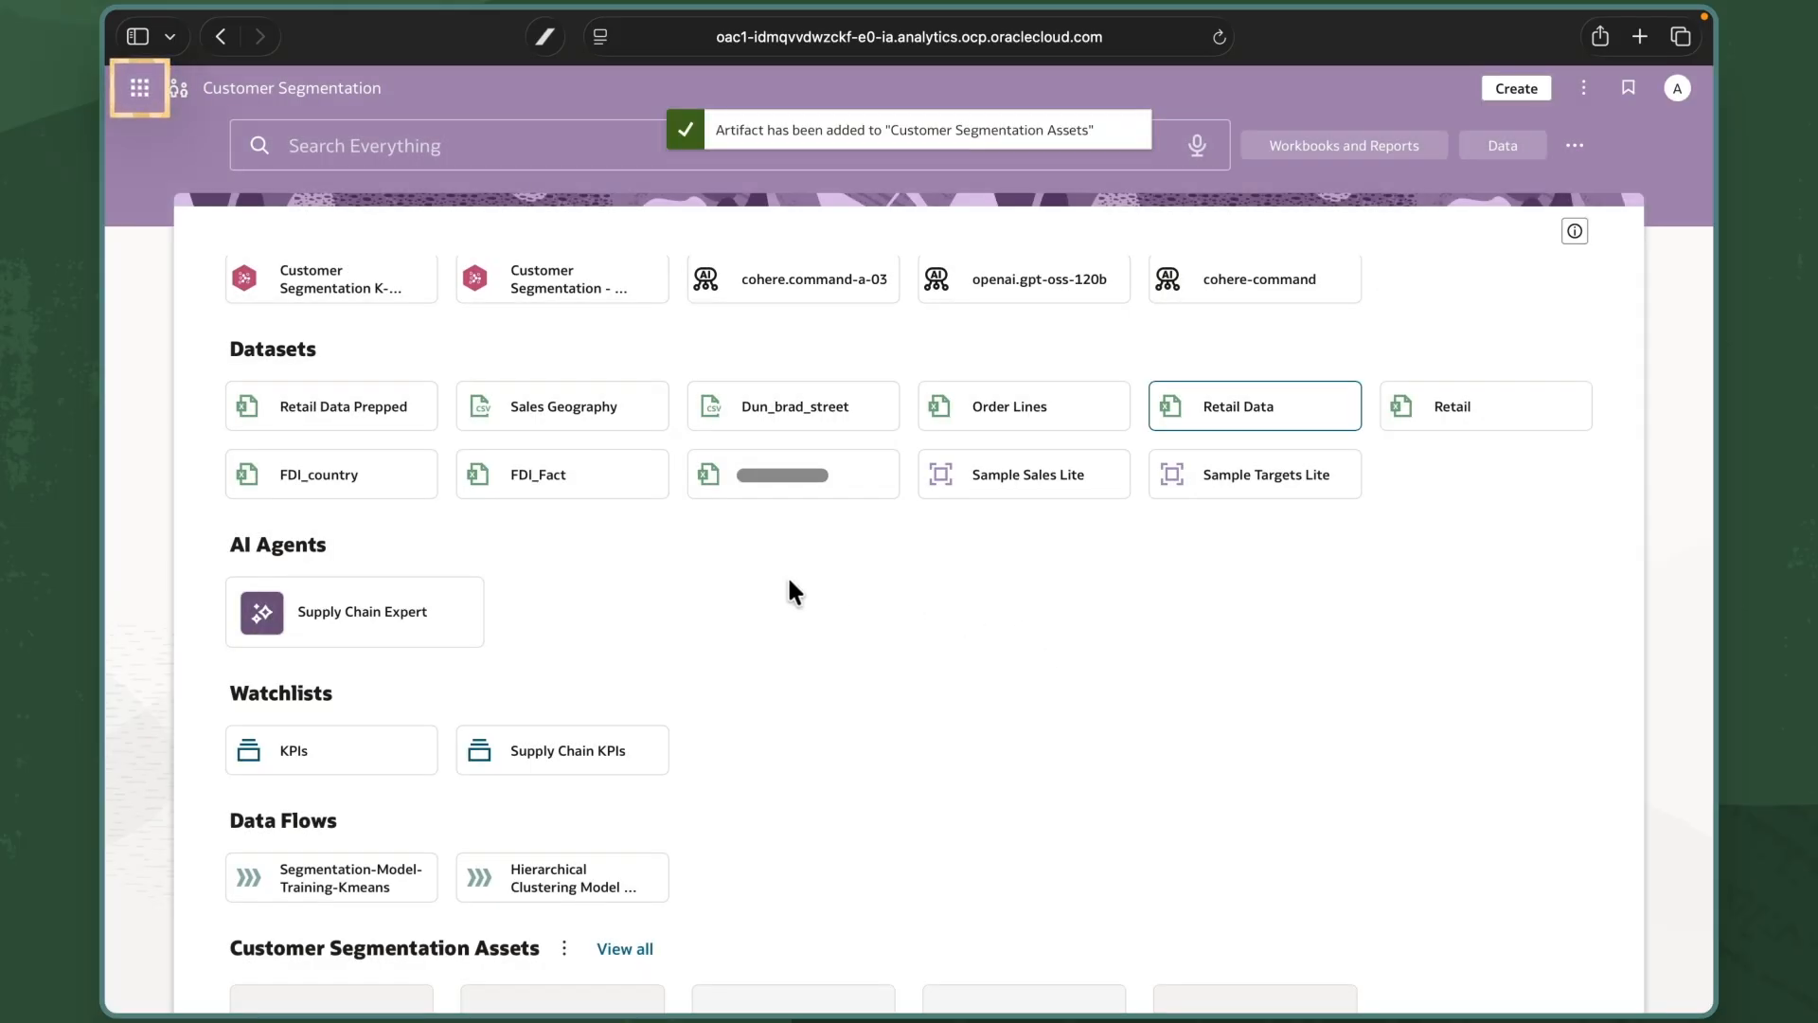
Move the Customer Segmentation Assets section above Workbooks in the page layout and save.
click(140, 92)
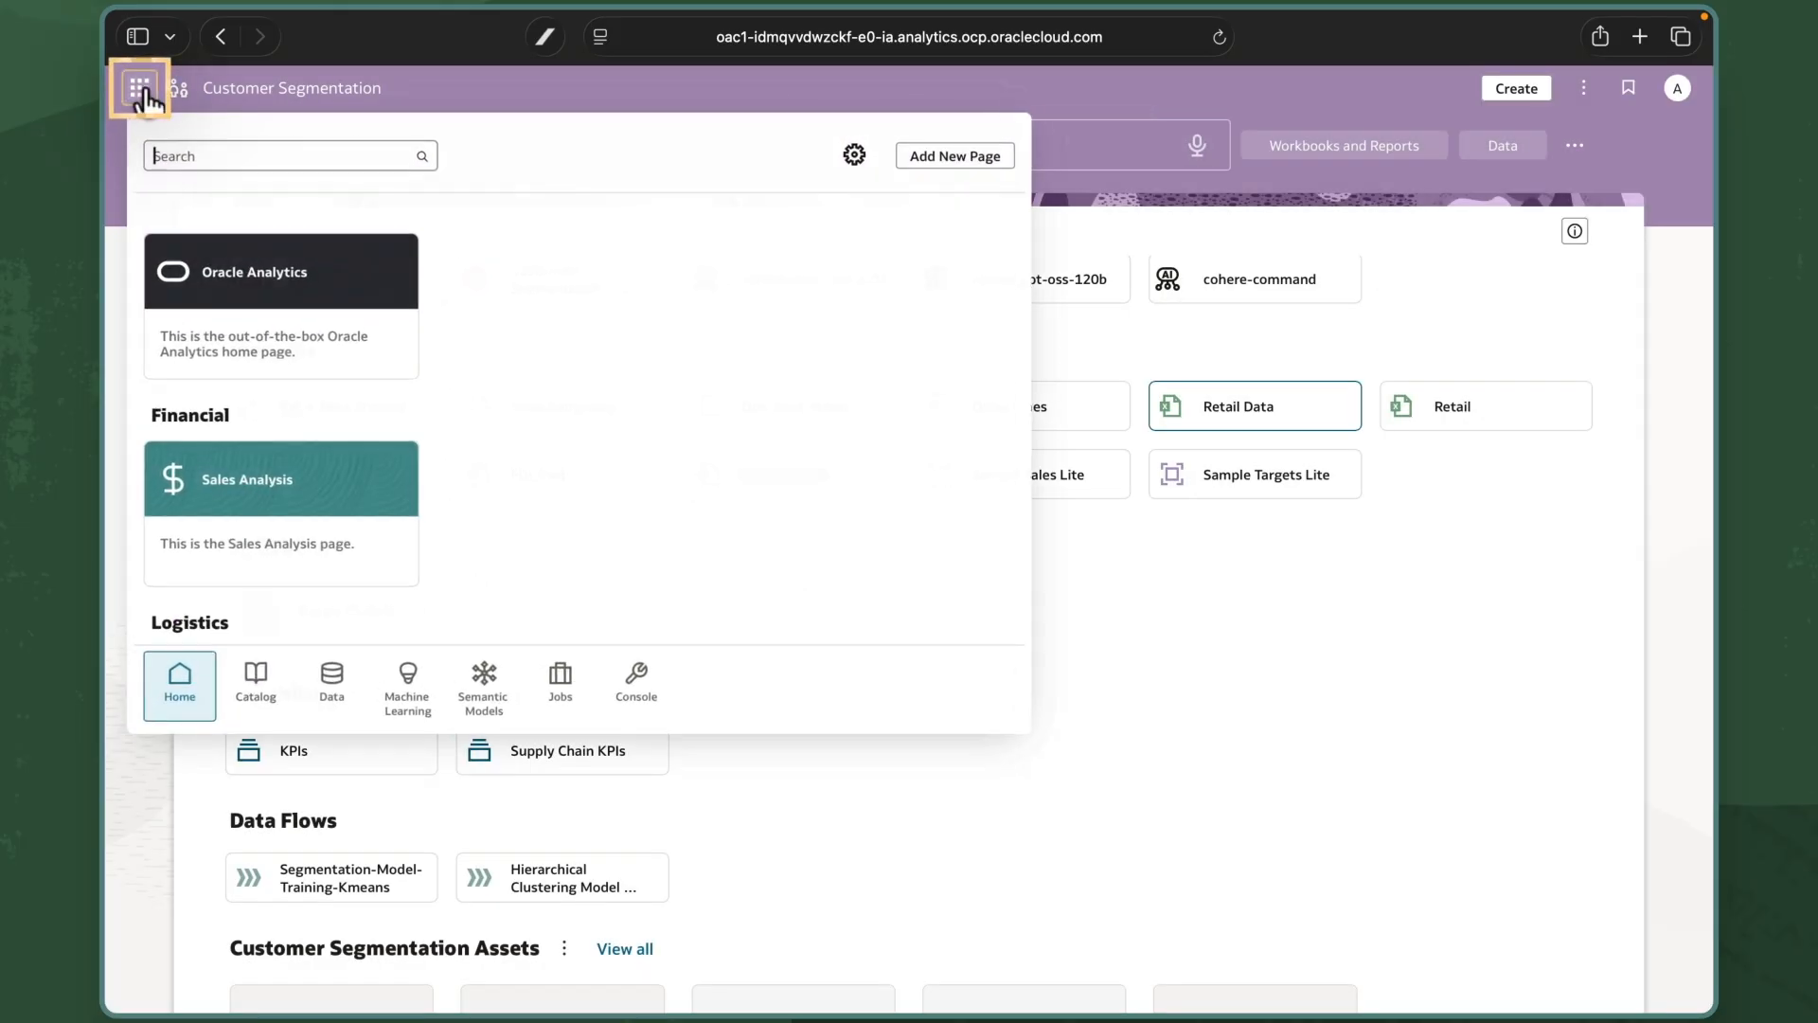
scroll(479, 378, down, 5)
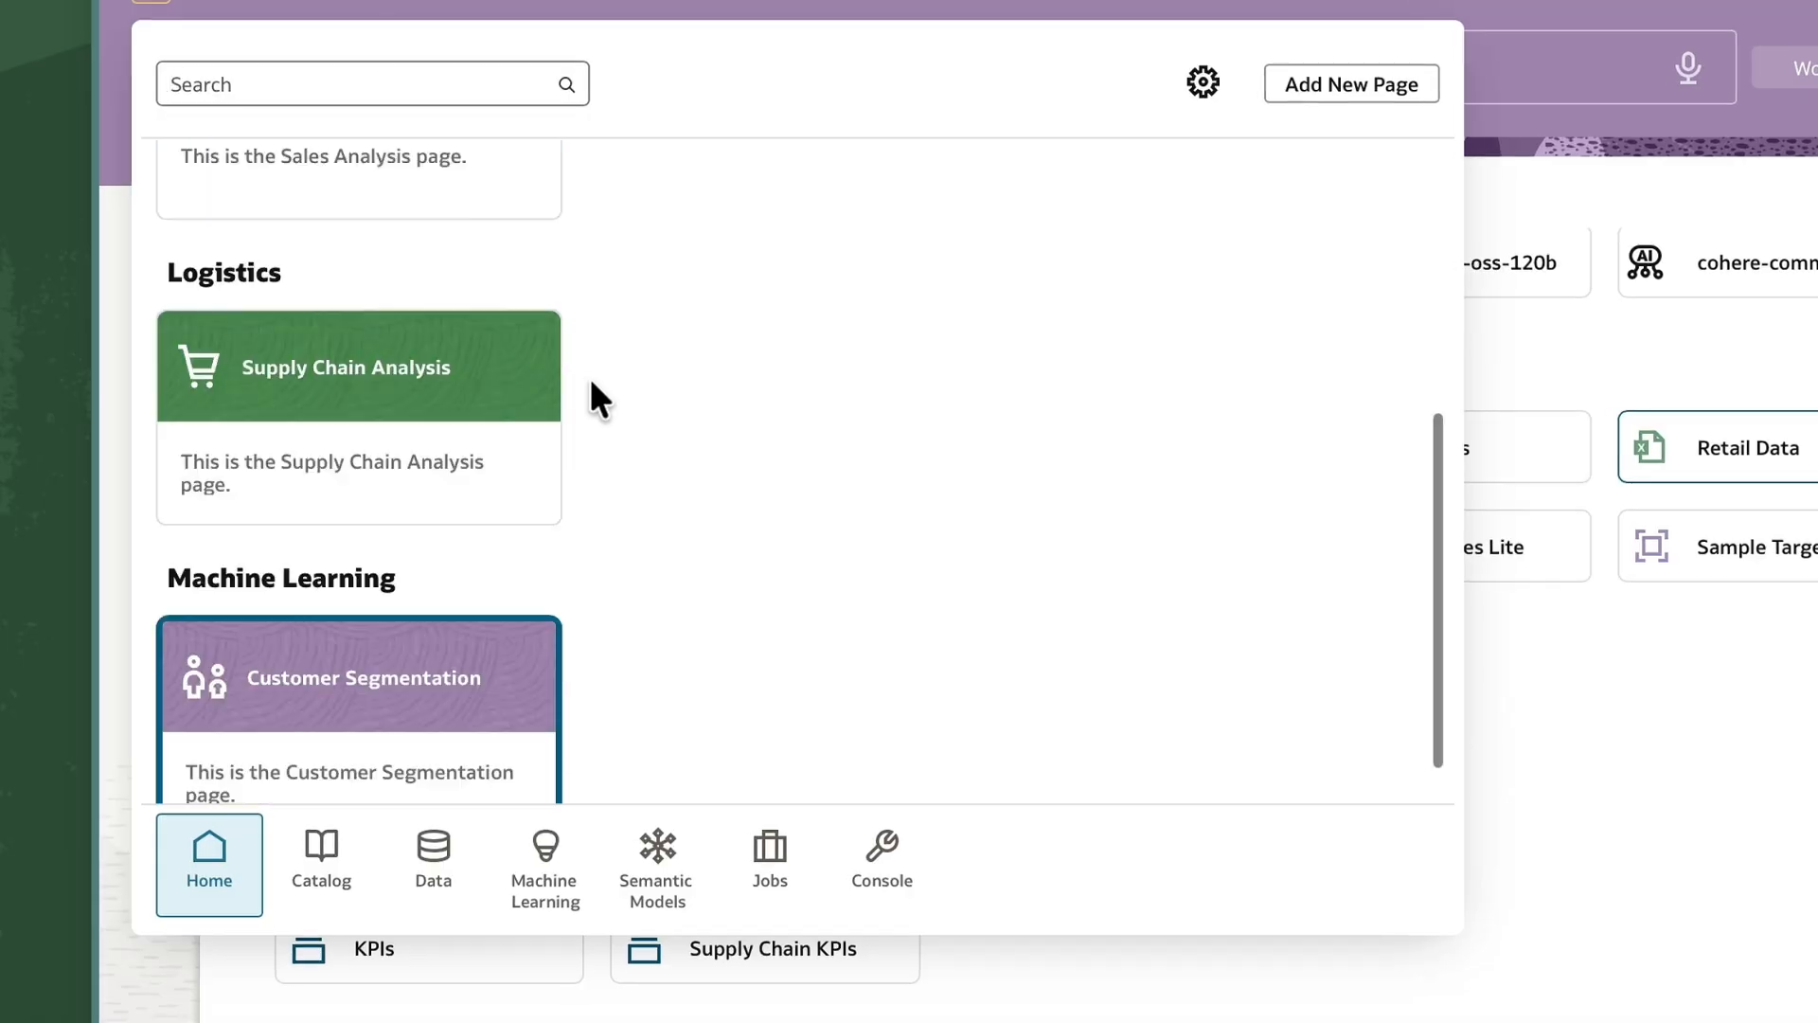
scroll(592, 388, down, 1)
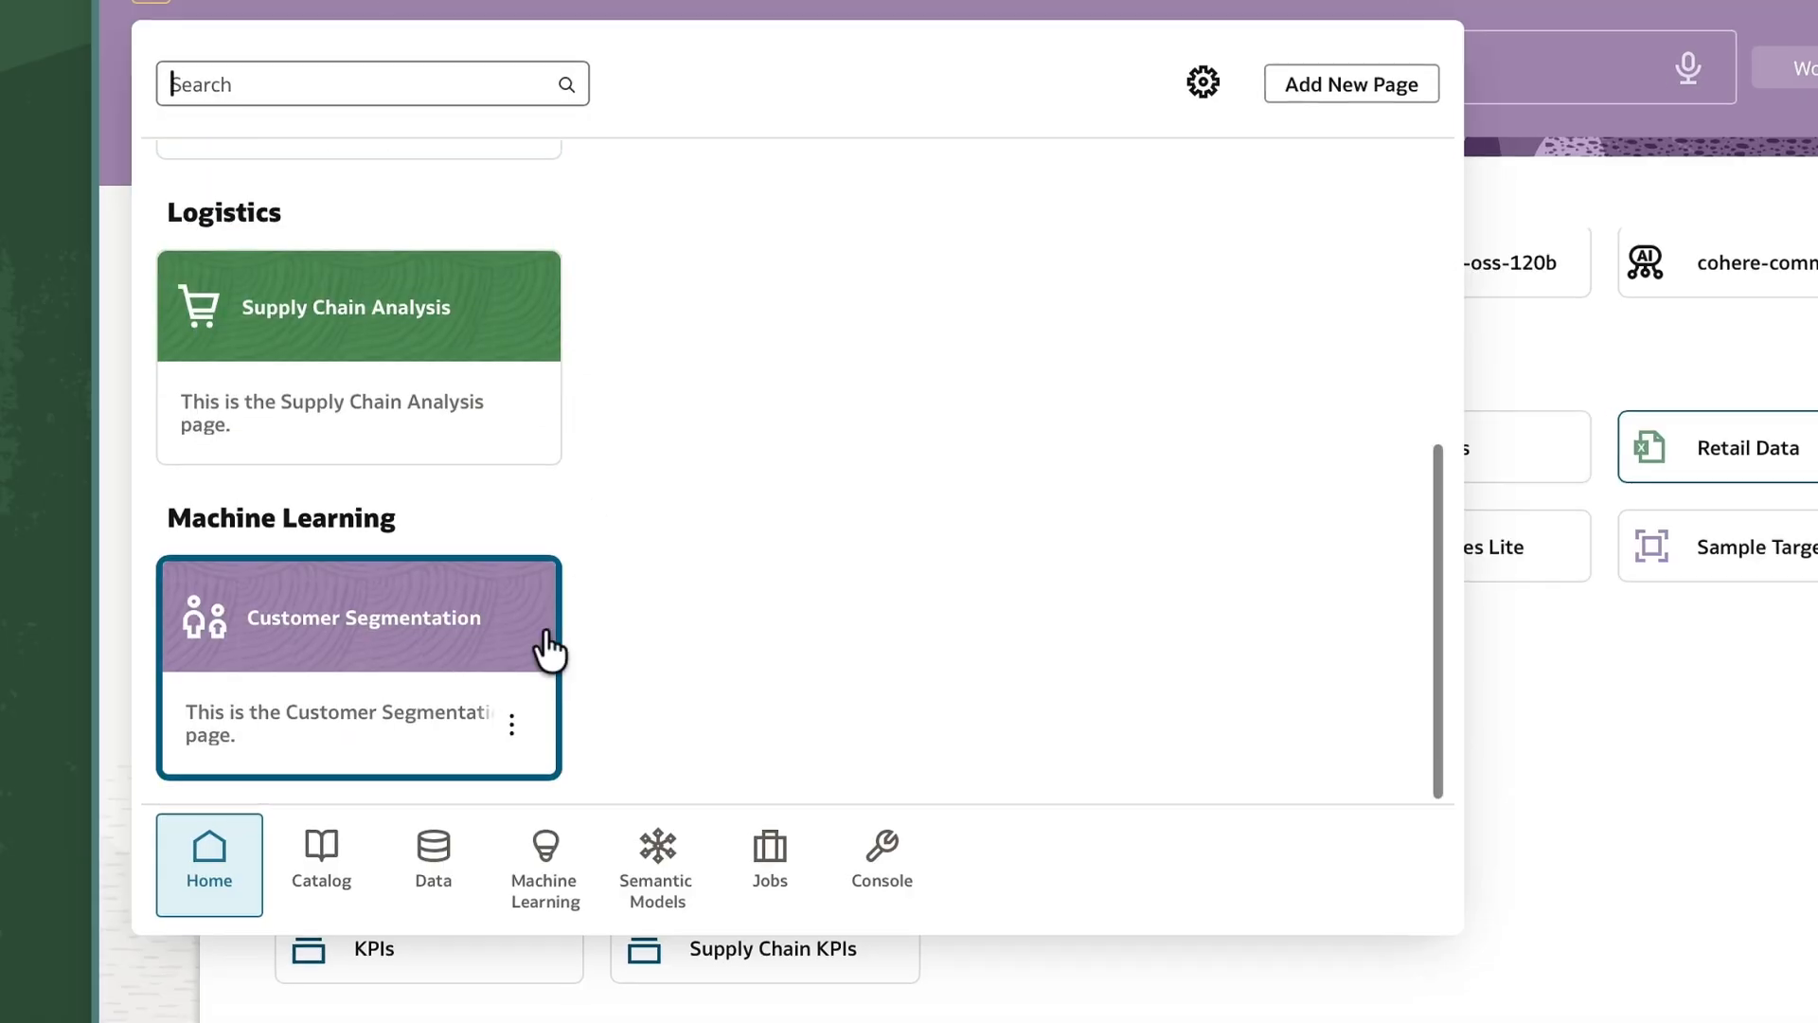
click(510, 729)
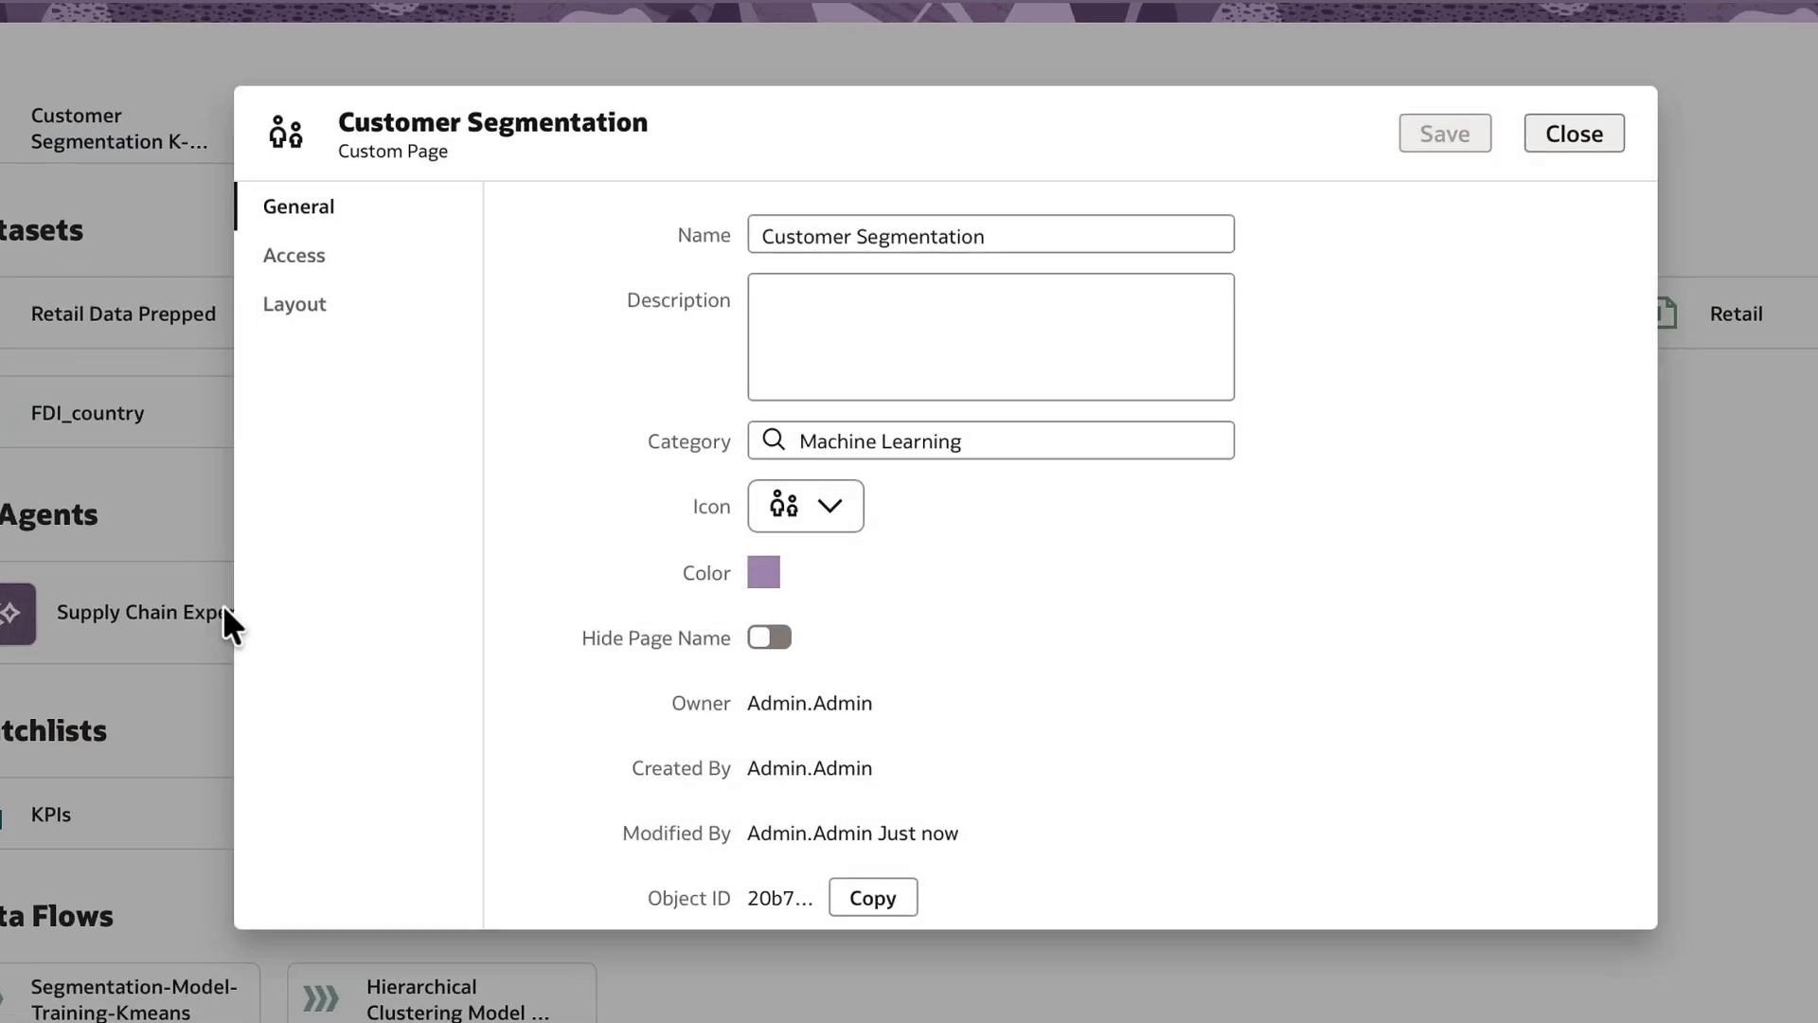
click(280, 301)
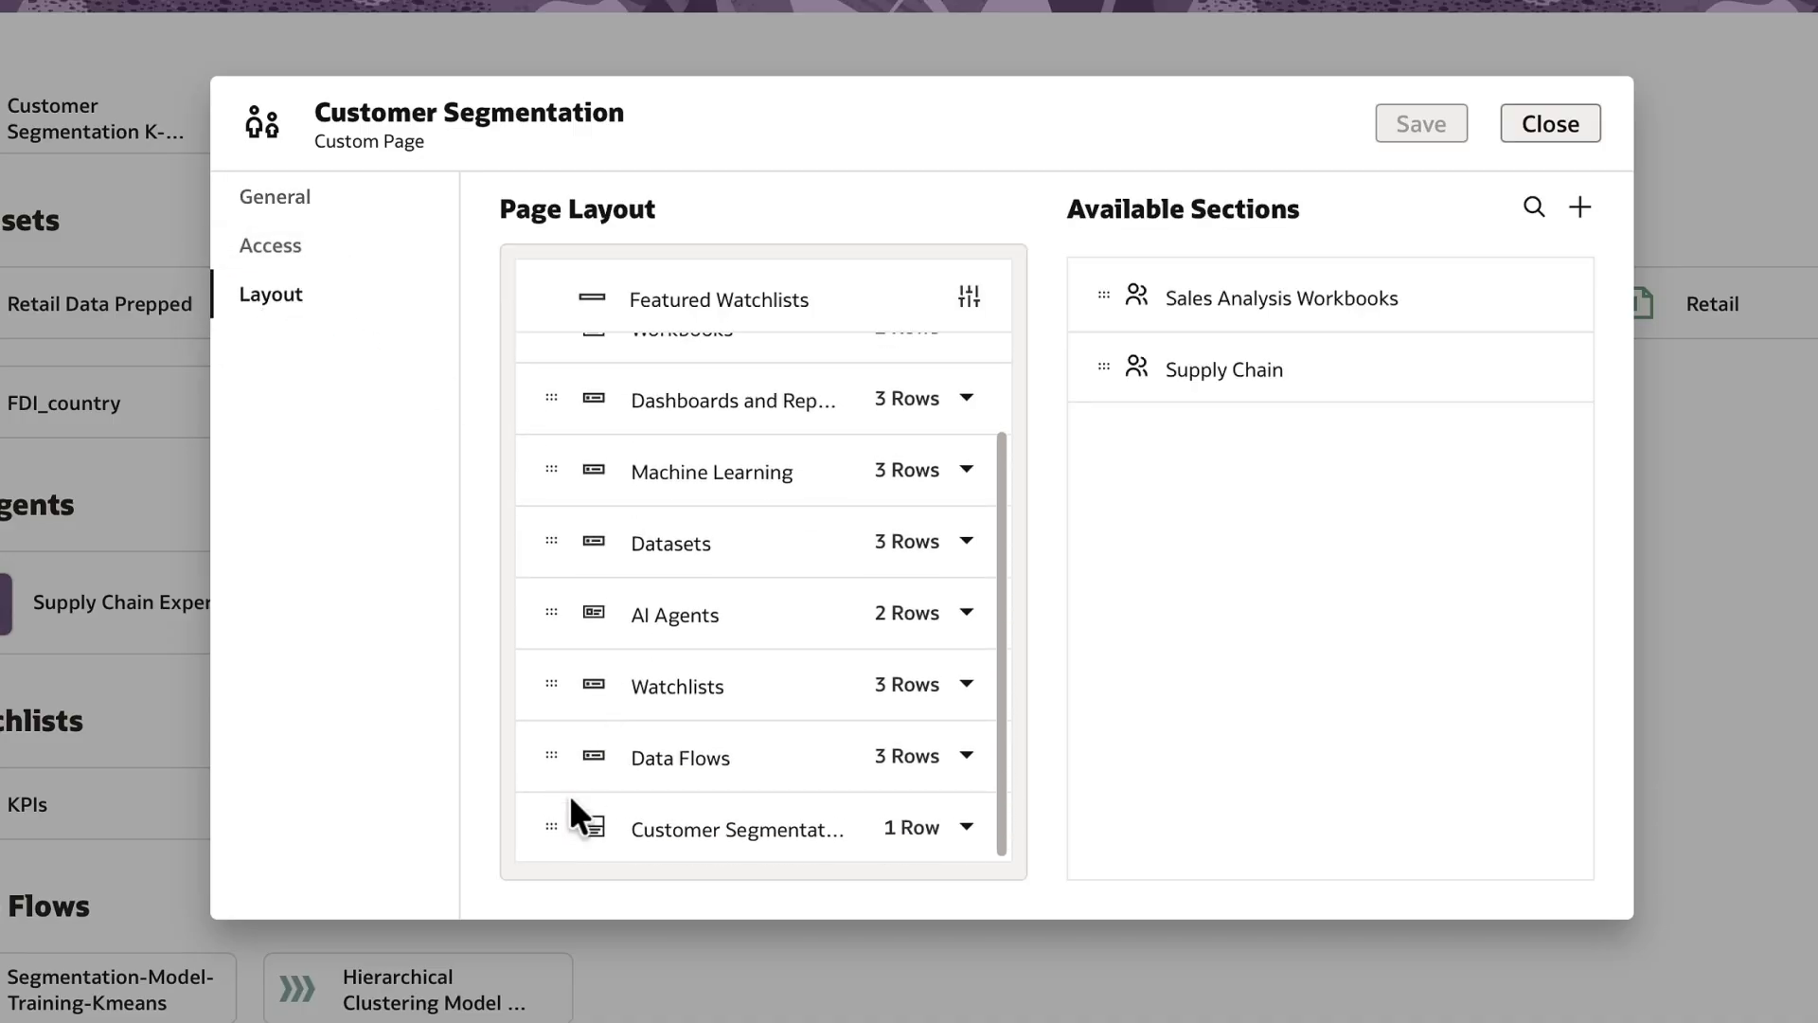
drag(550, 820, 557, 374)
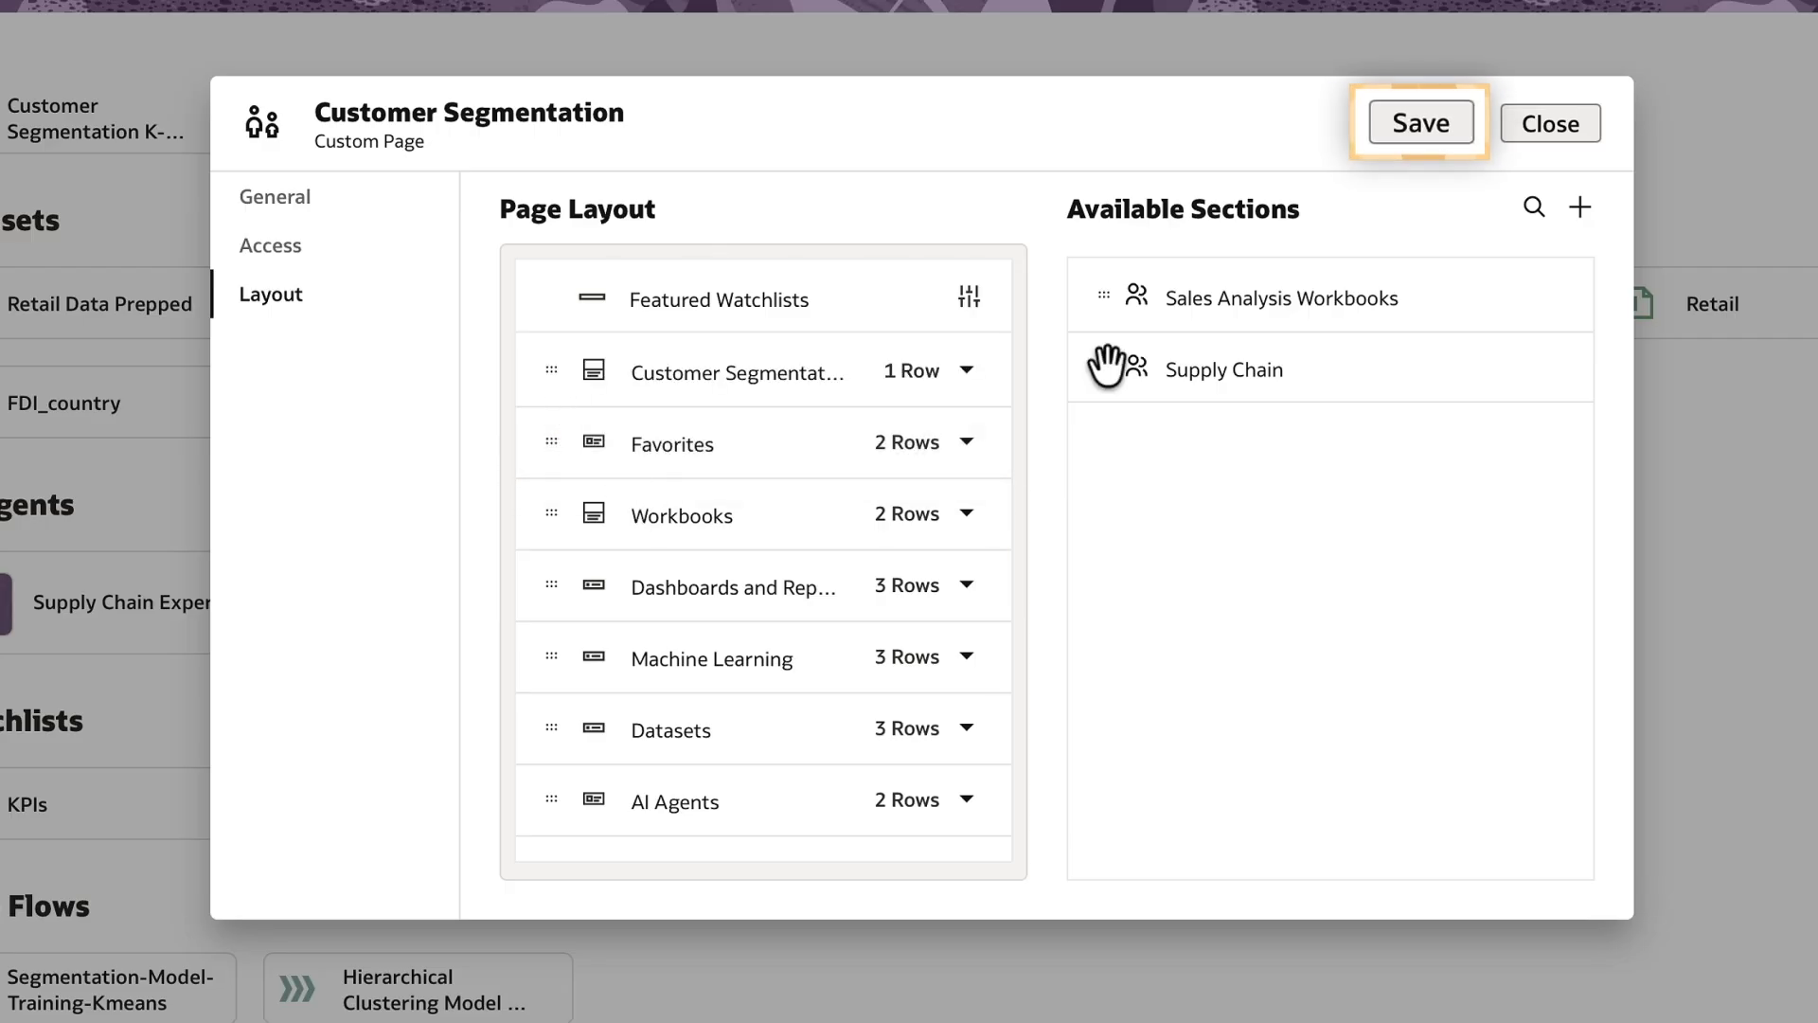
click(1418, 128)
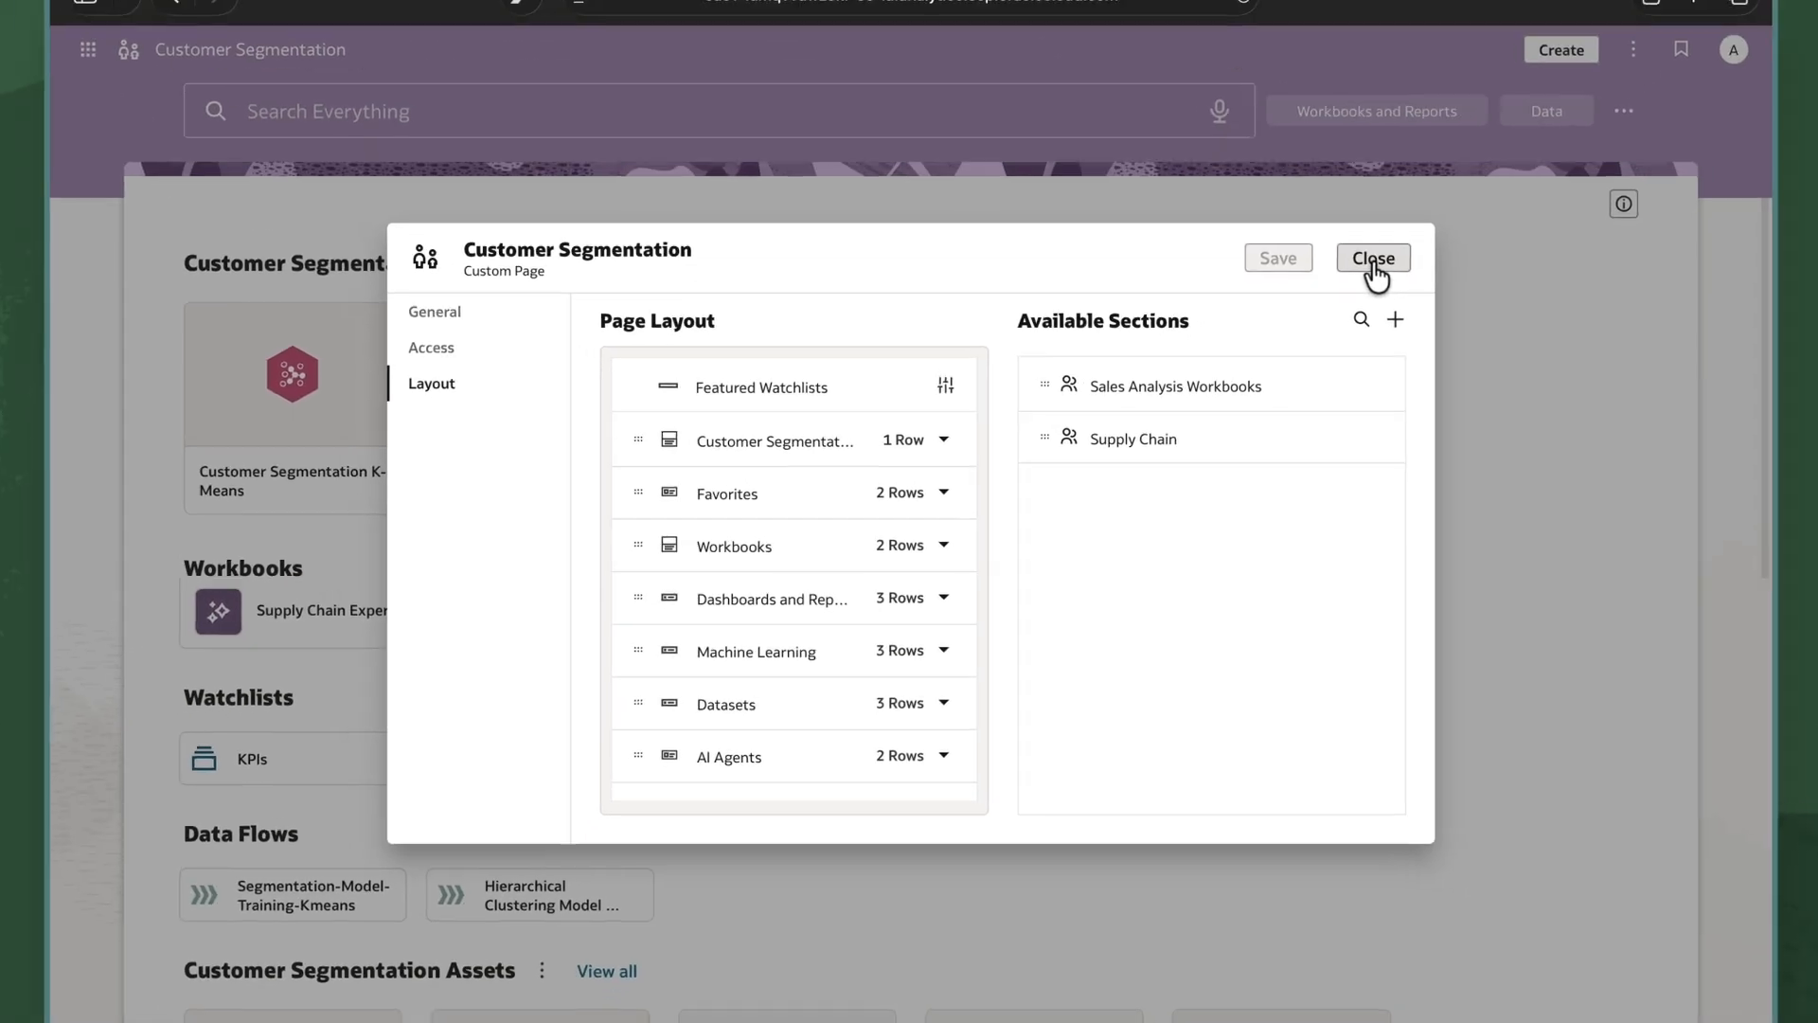
click(1541, 128)
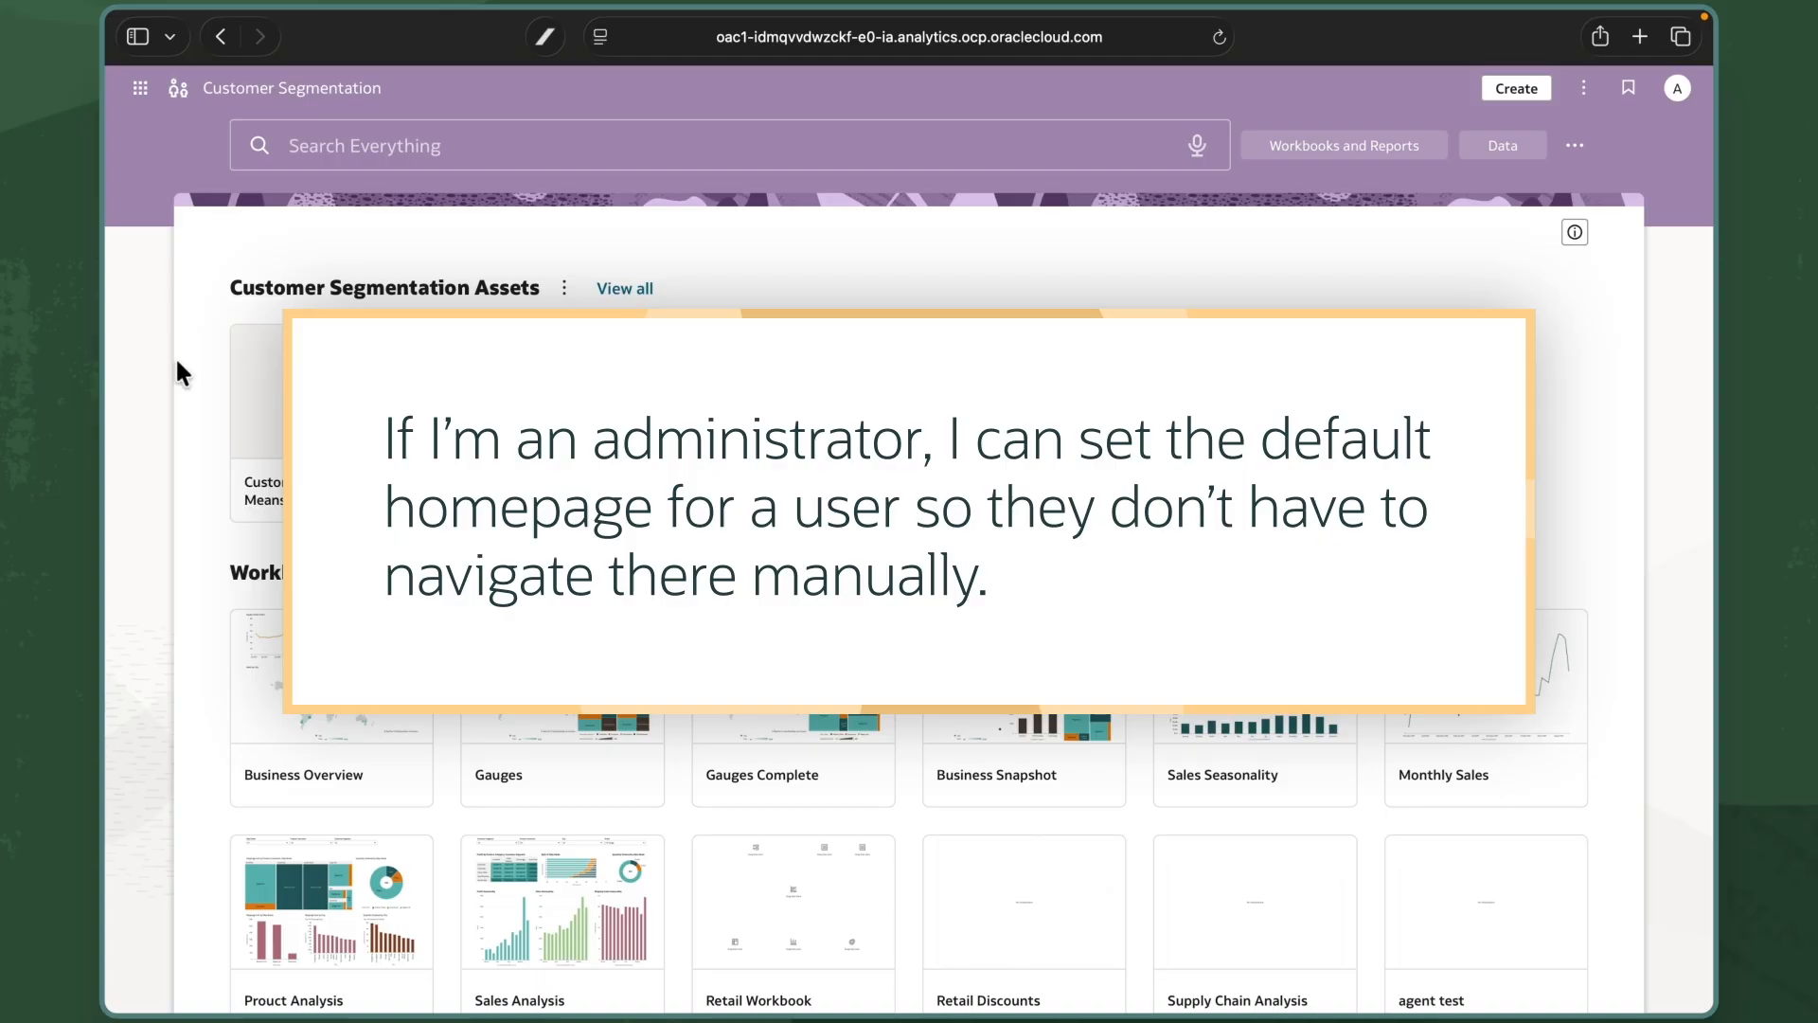
In Landing Page Management, assign Customer Segmentation as the Author user's landing page and save.
click(139, 95)
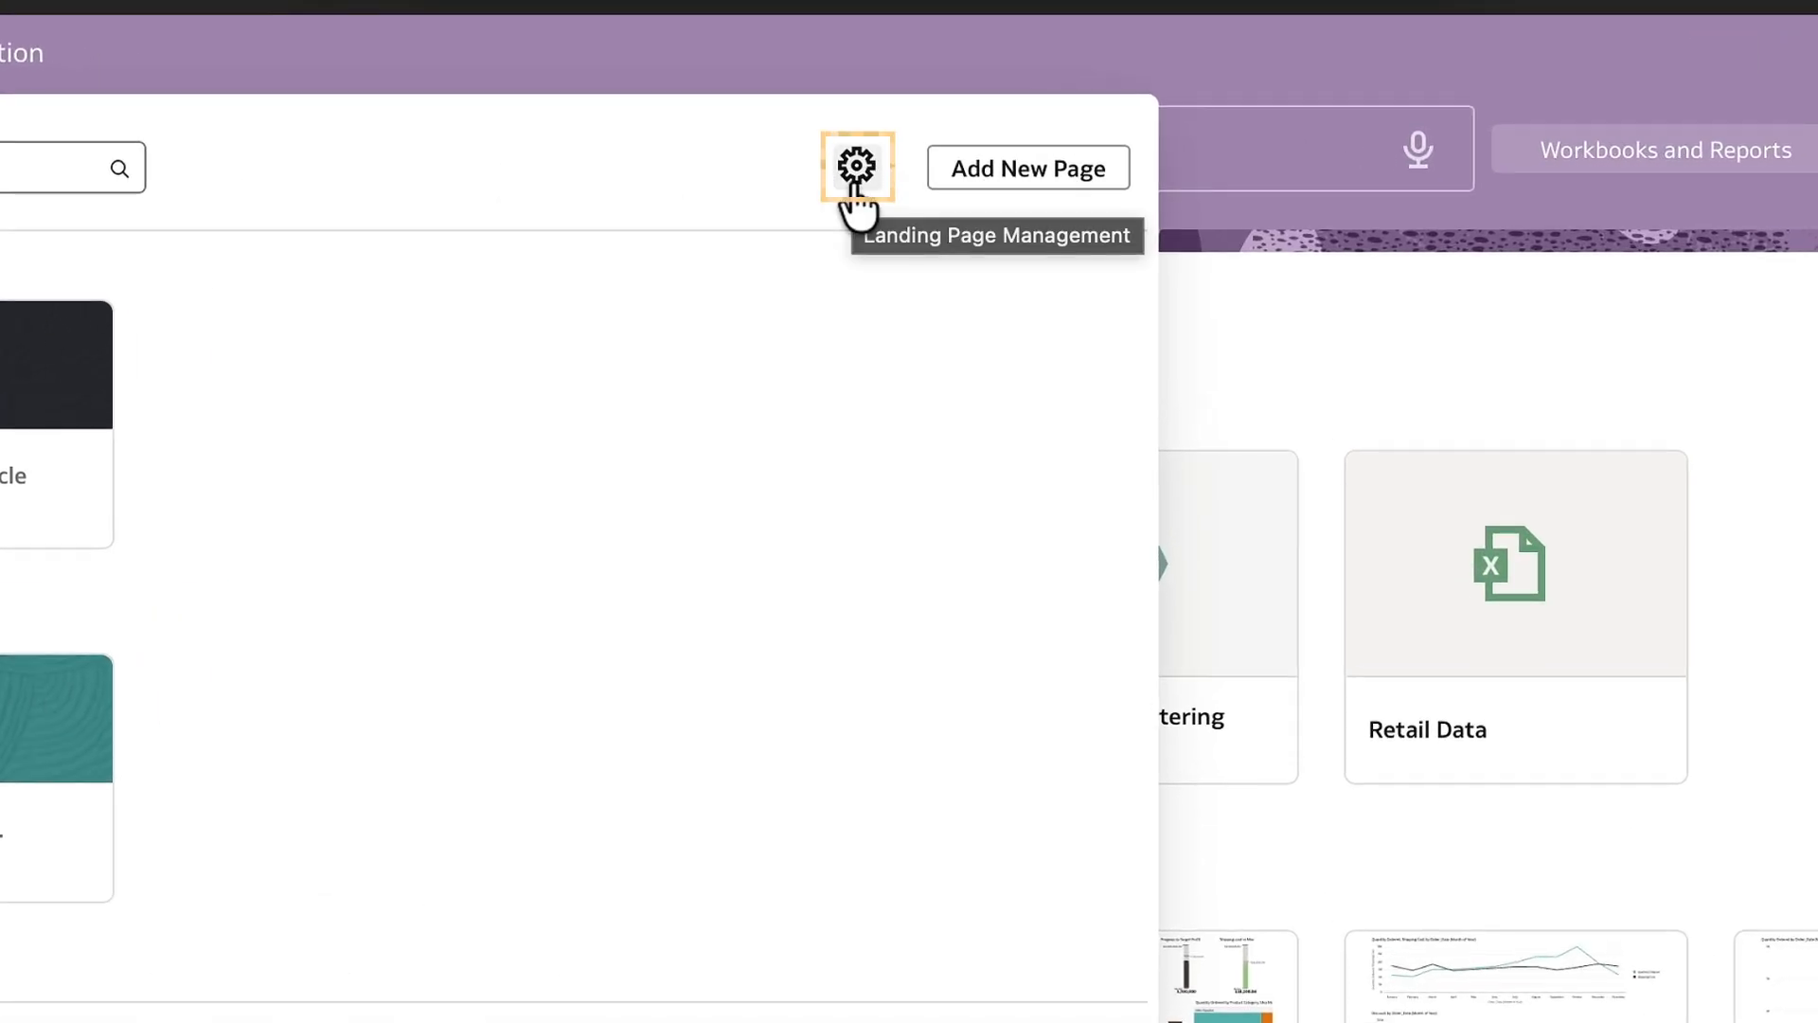
click(856, 168)
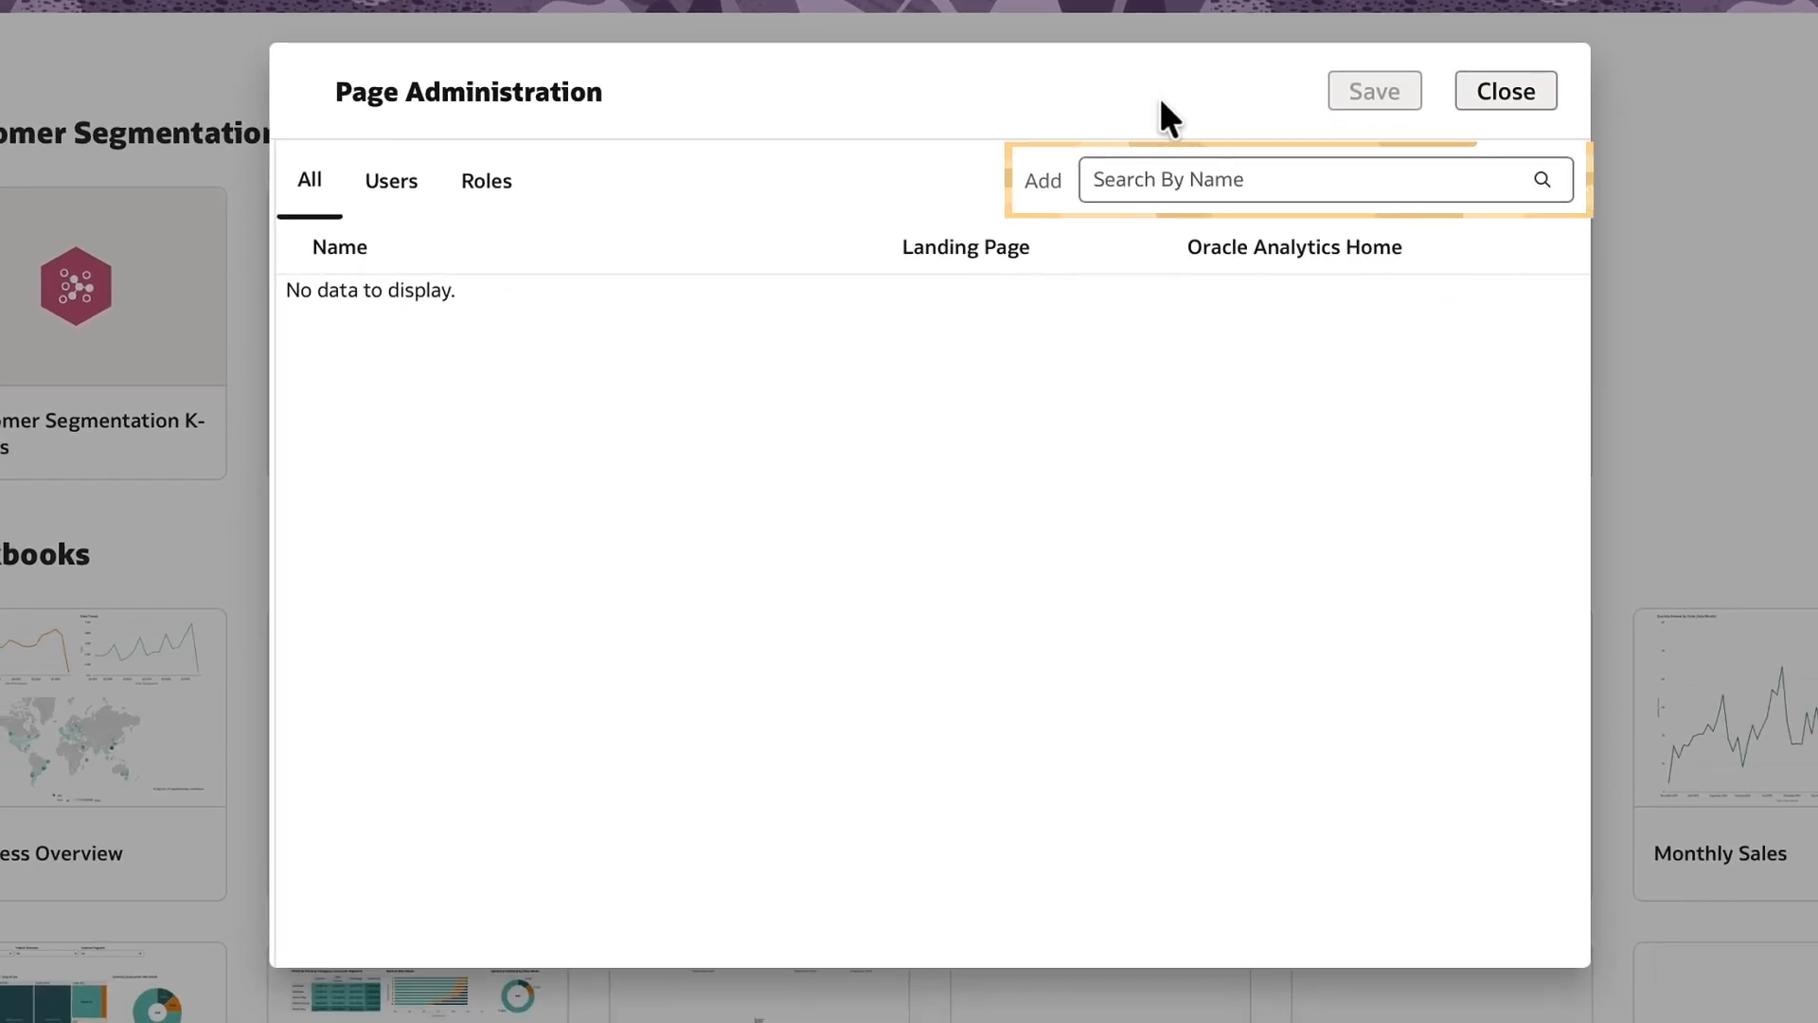
click(1203, 179)
text(author.author)
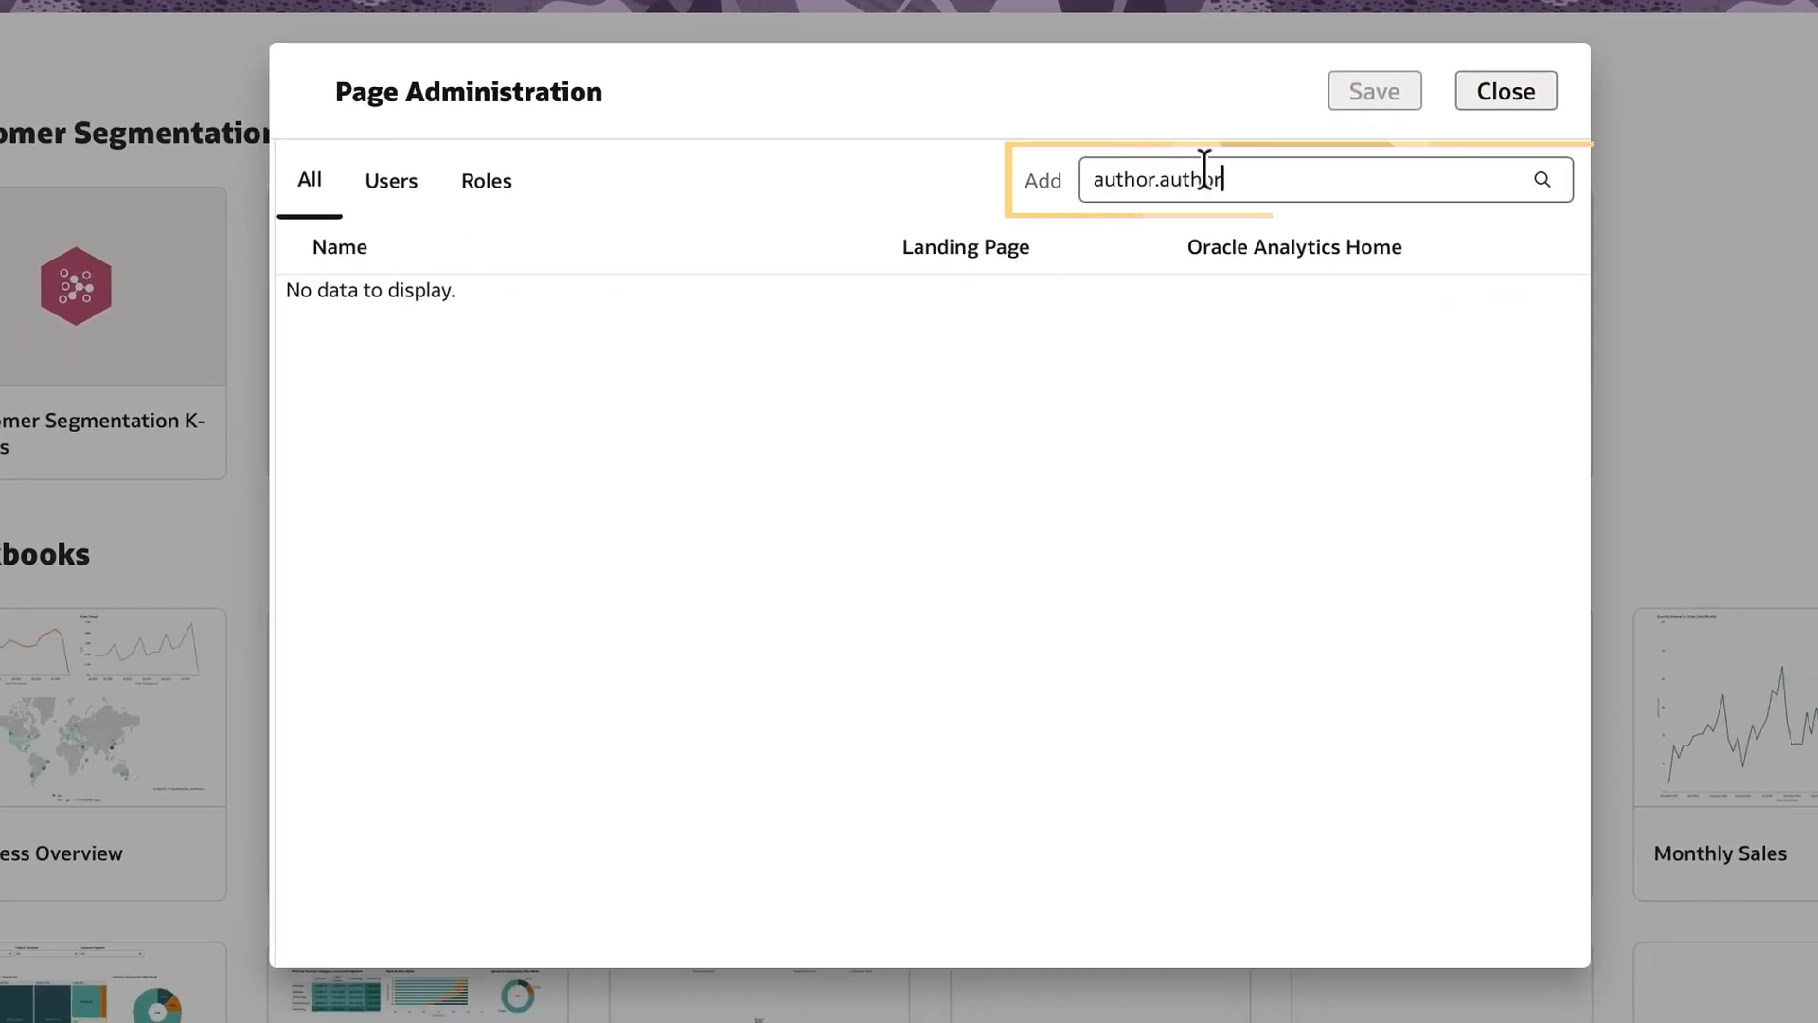
click(1204, 244)
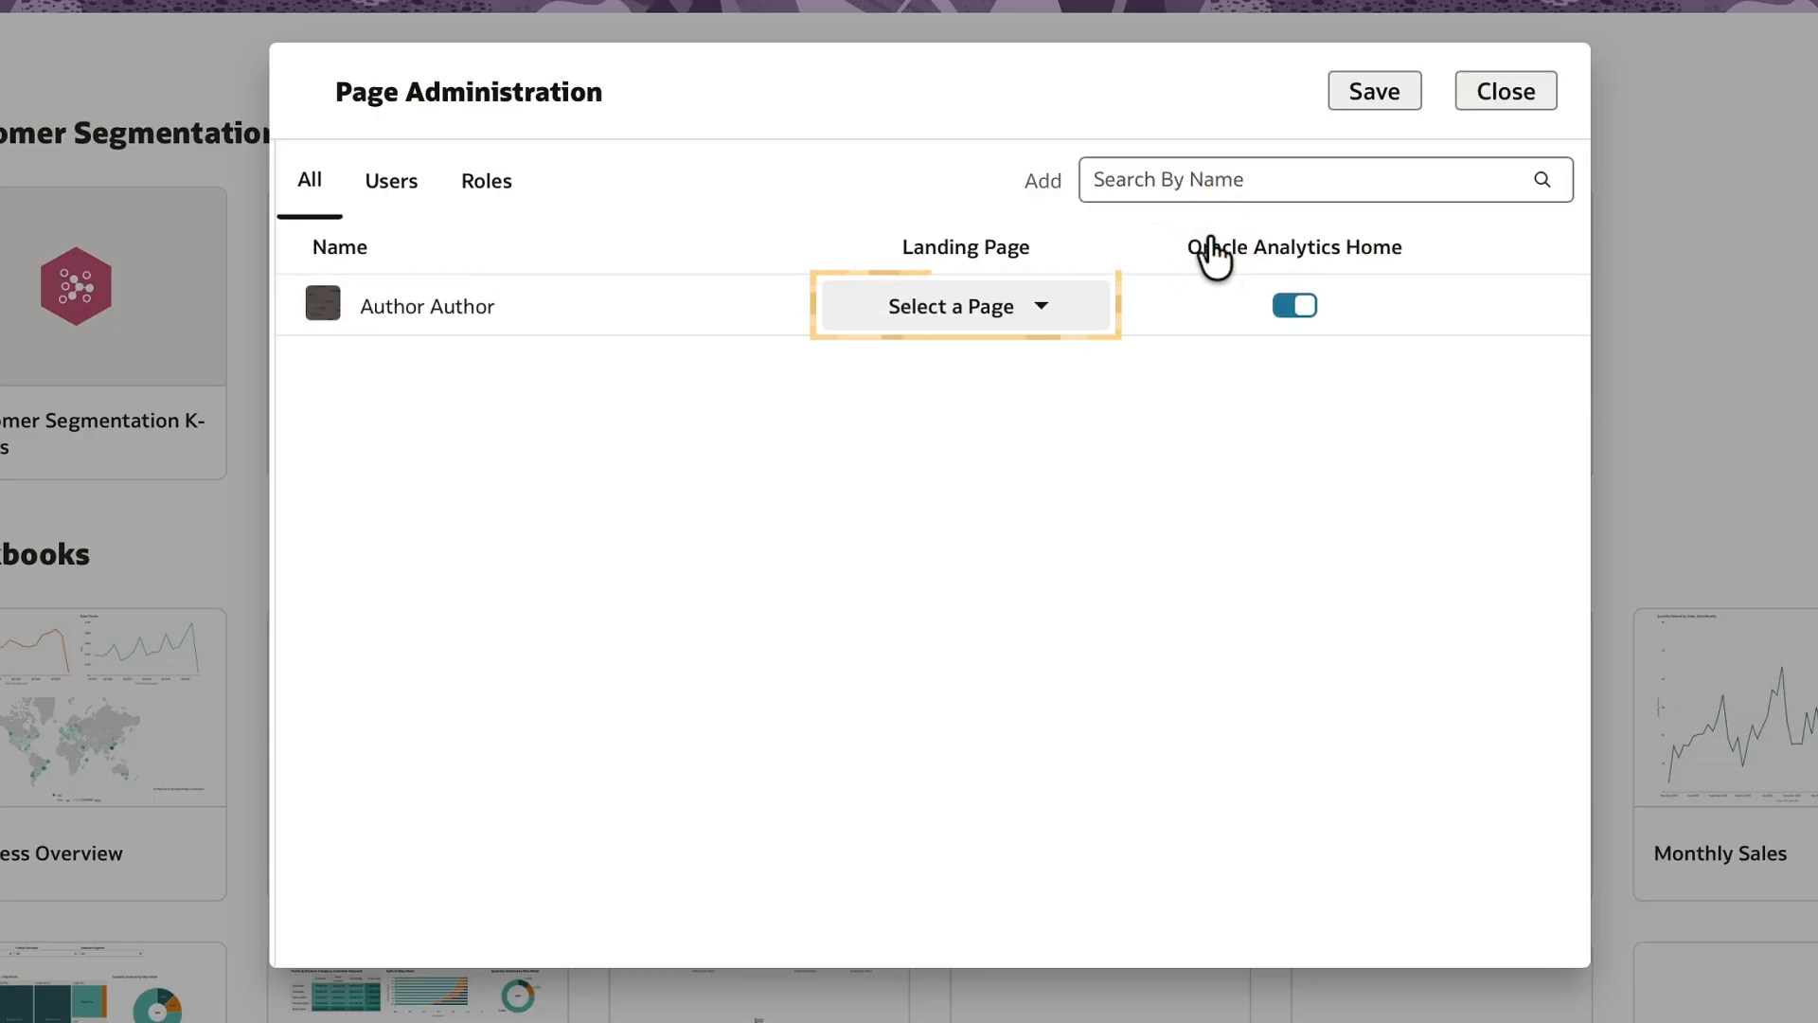
click(1043, 318)
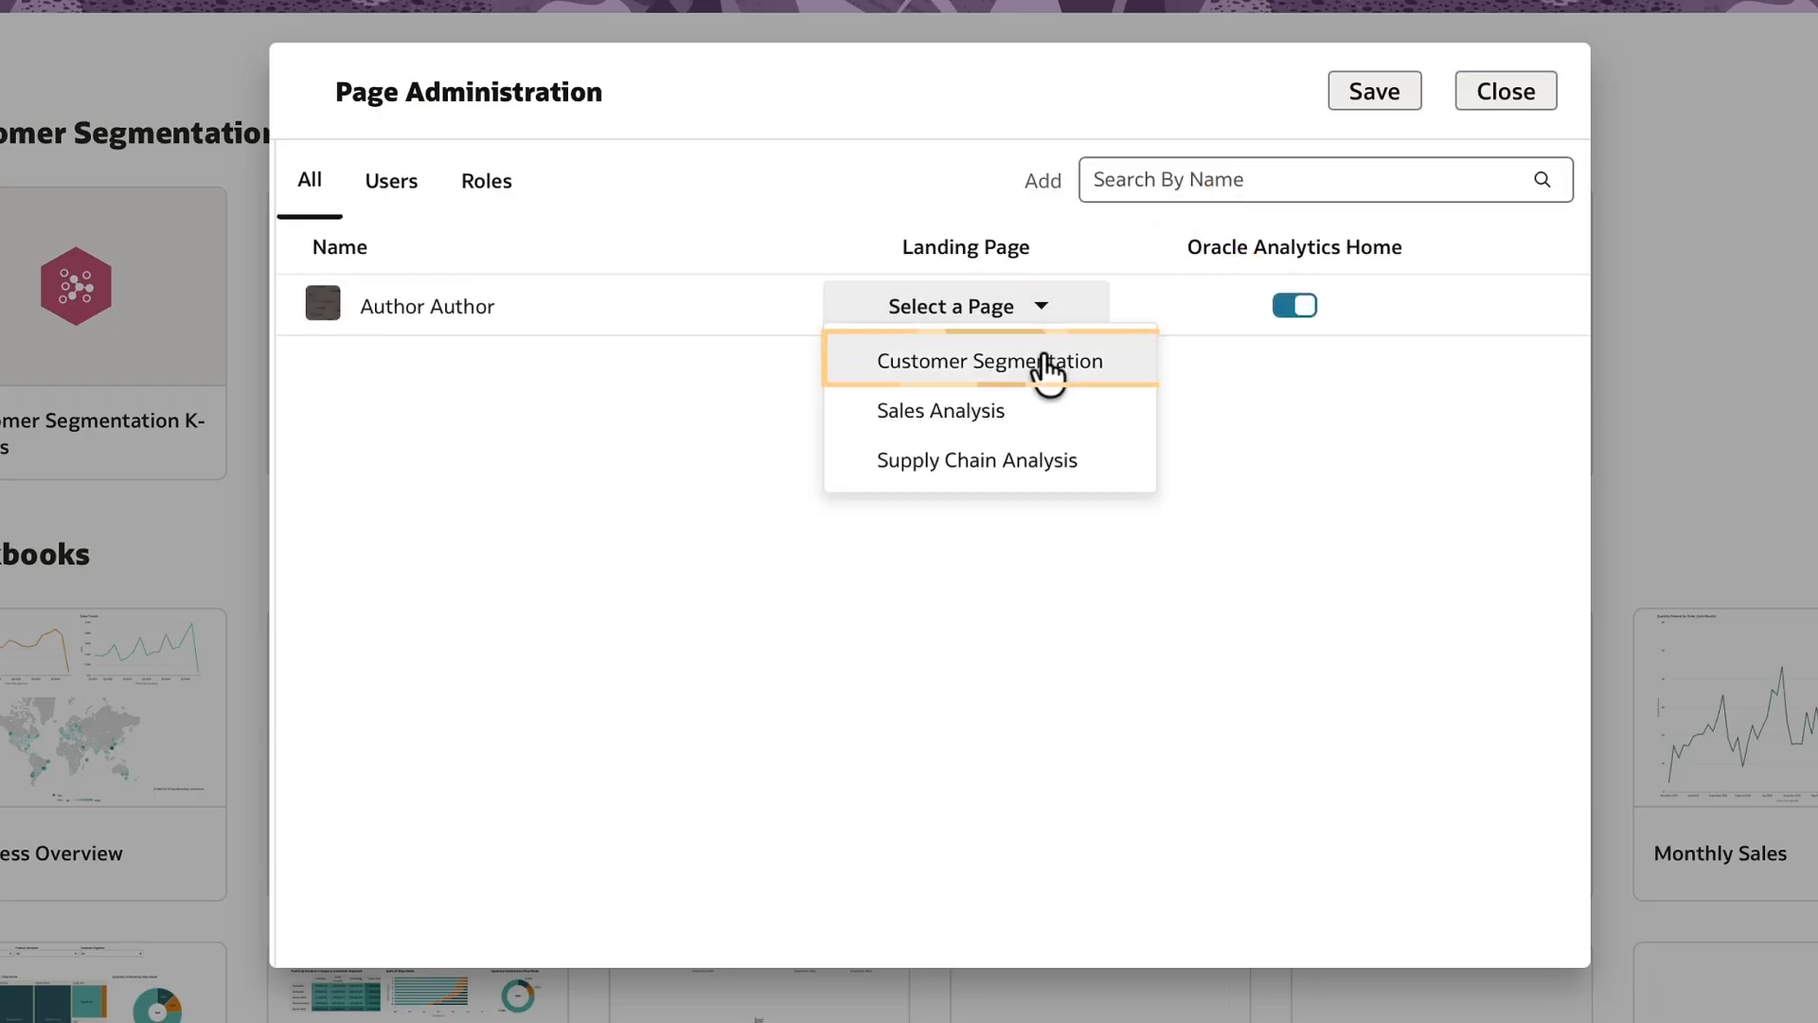
click(1047, 364)
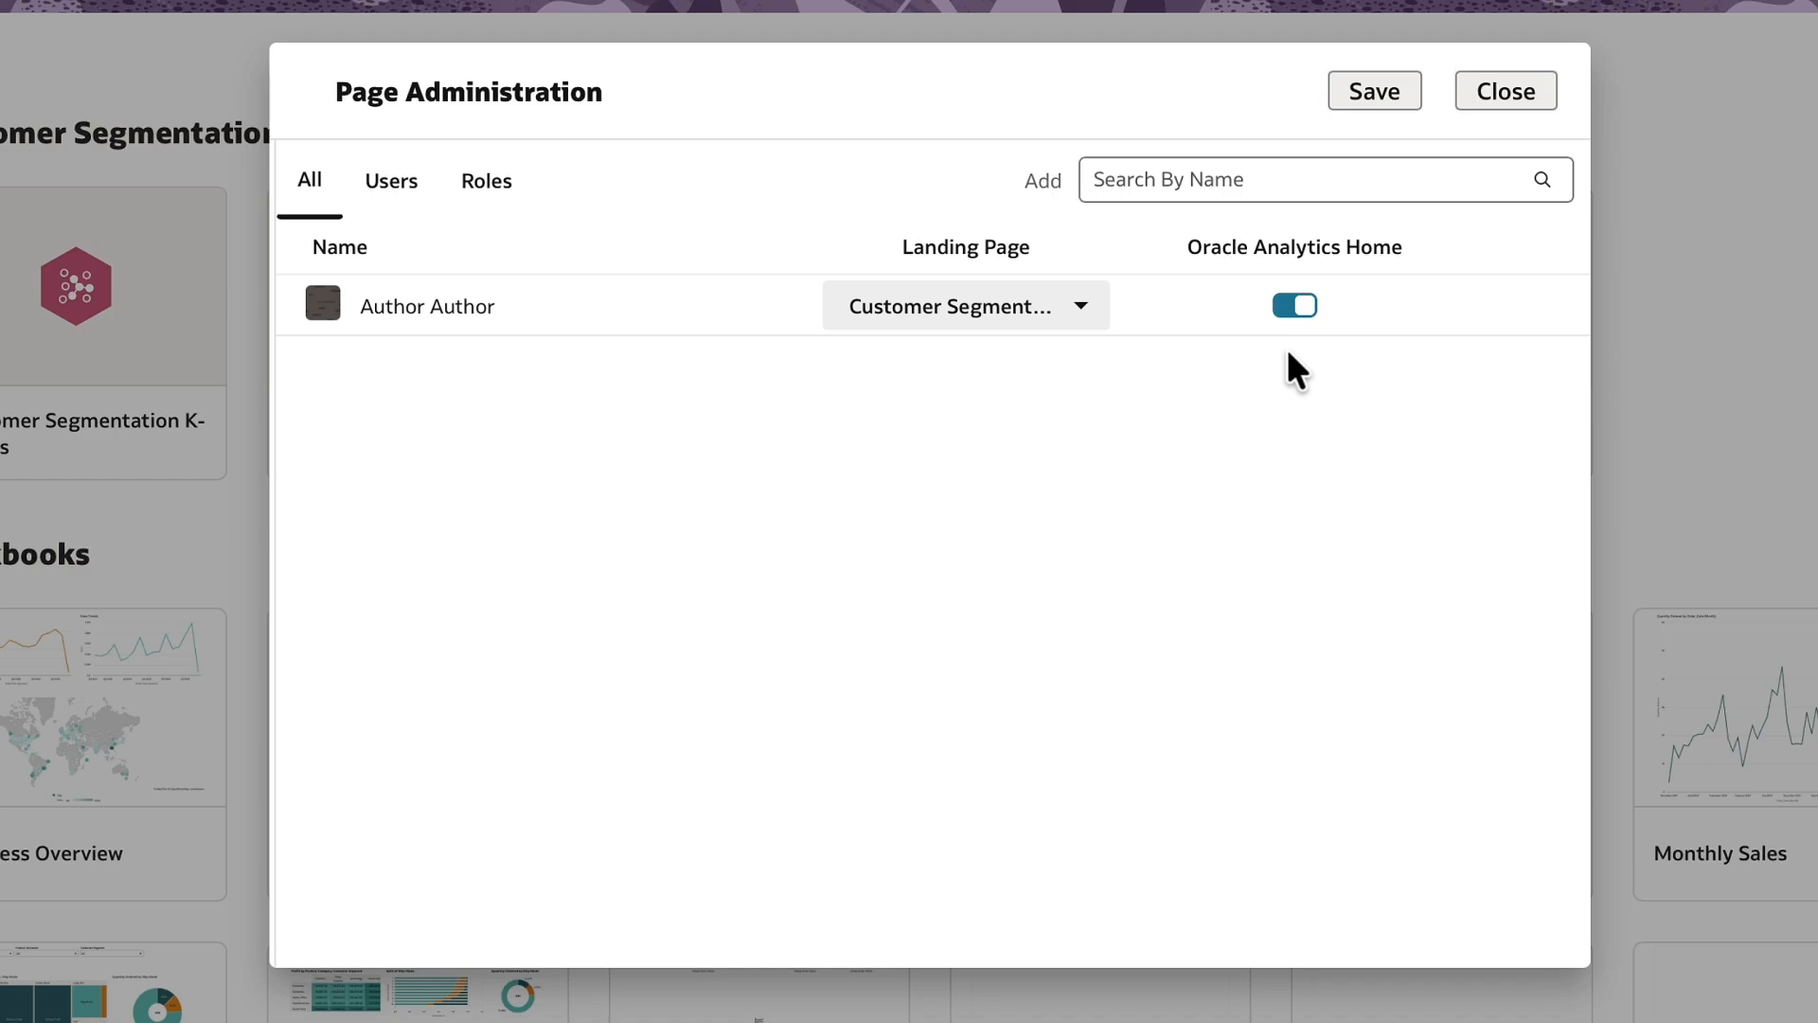
click(1370, 97)
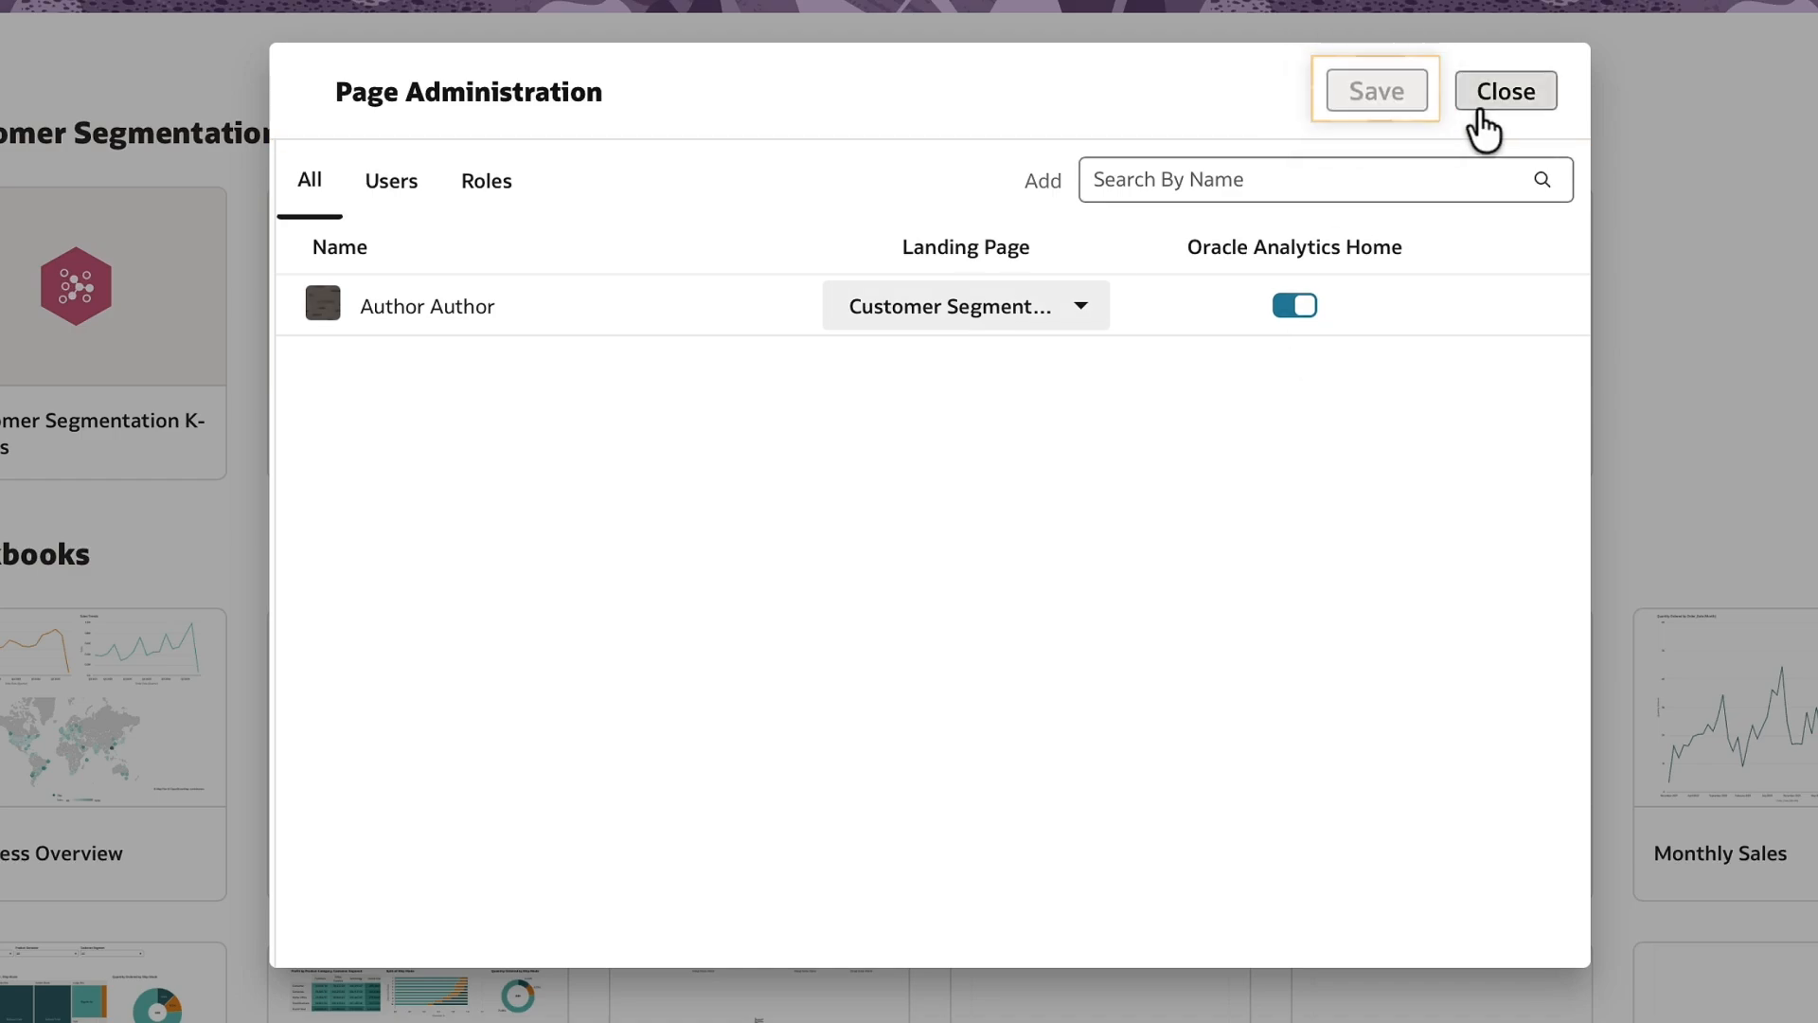
click(1478, 111)
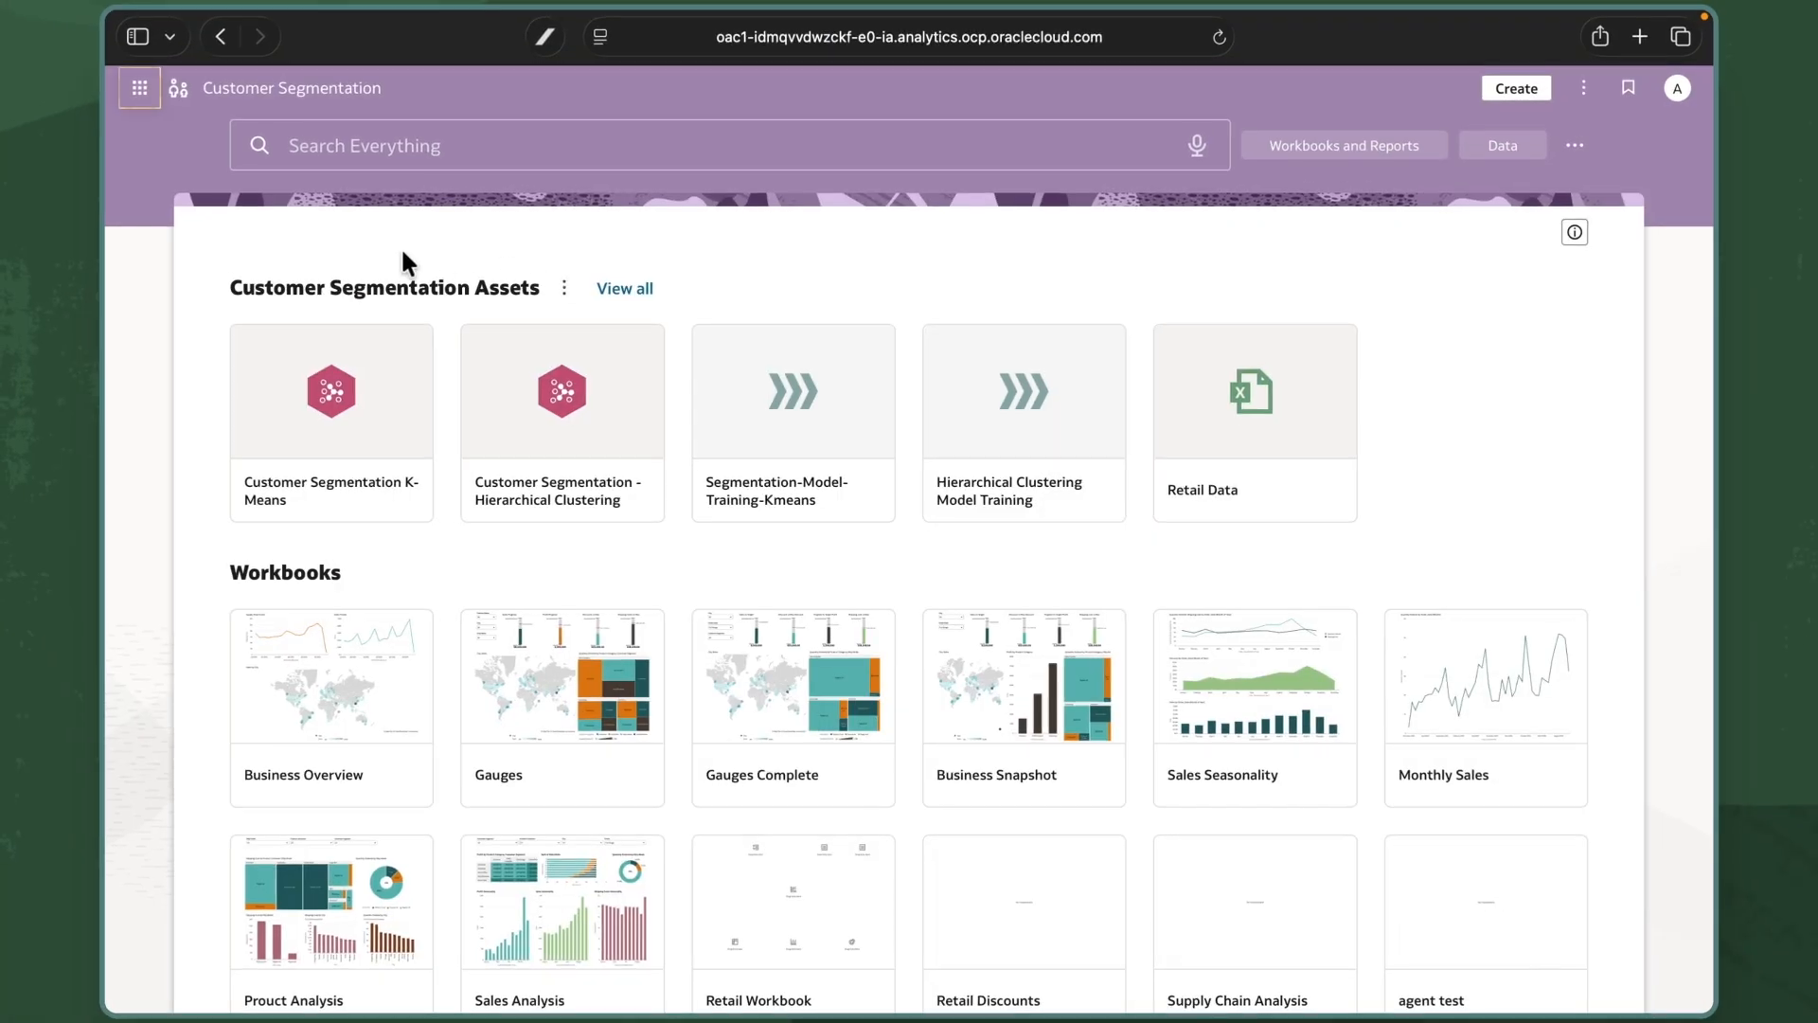
Set Customer Segmentation as Landing Page from its card menu, then reload the browser.
click(139, 88)
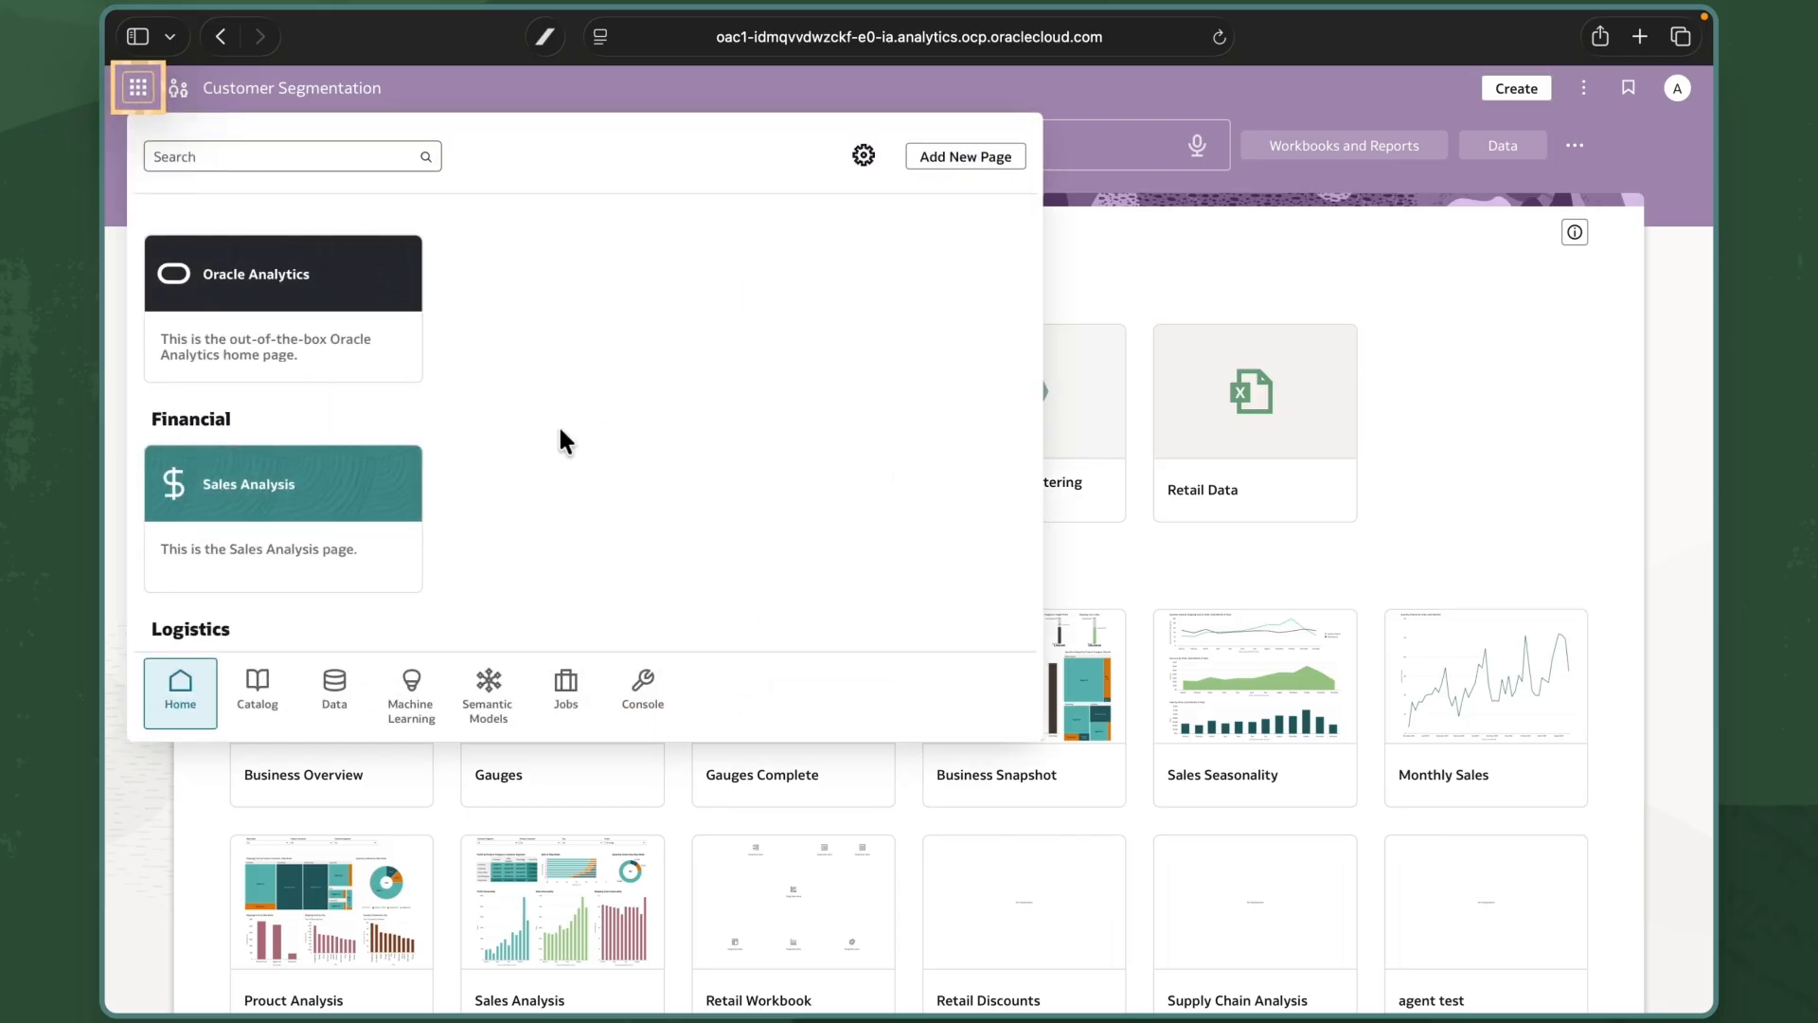
scroll(559, 442, down, 4)
mouse_move(410, 544)
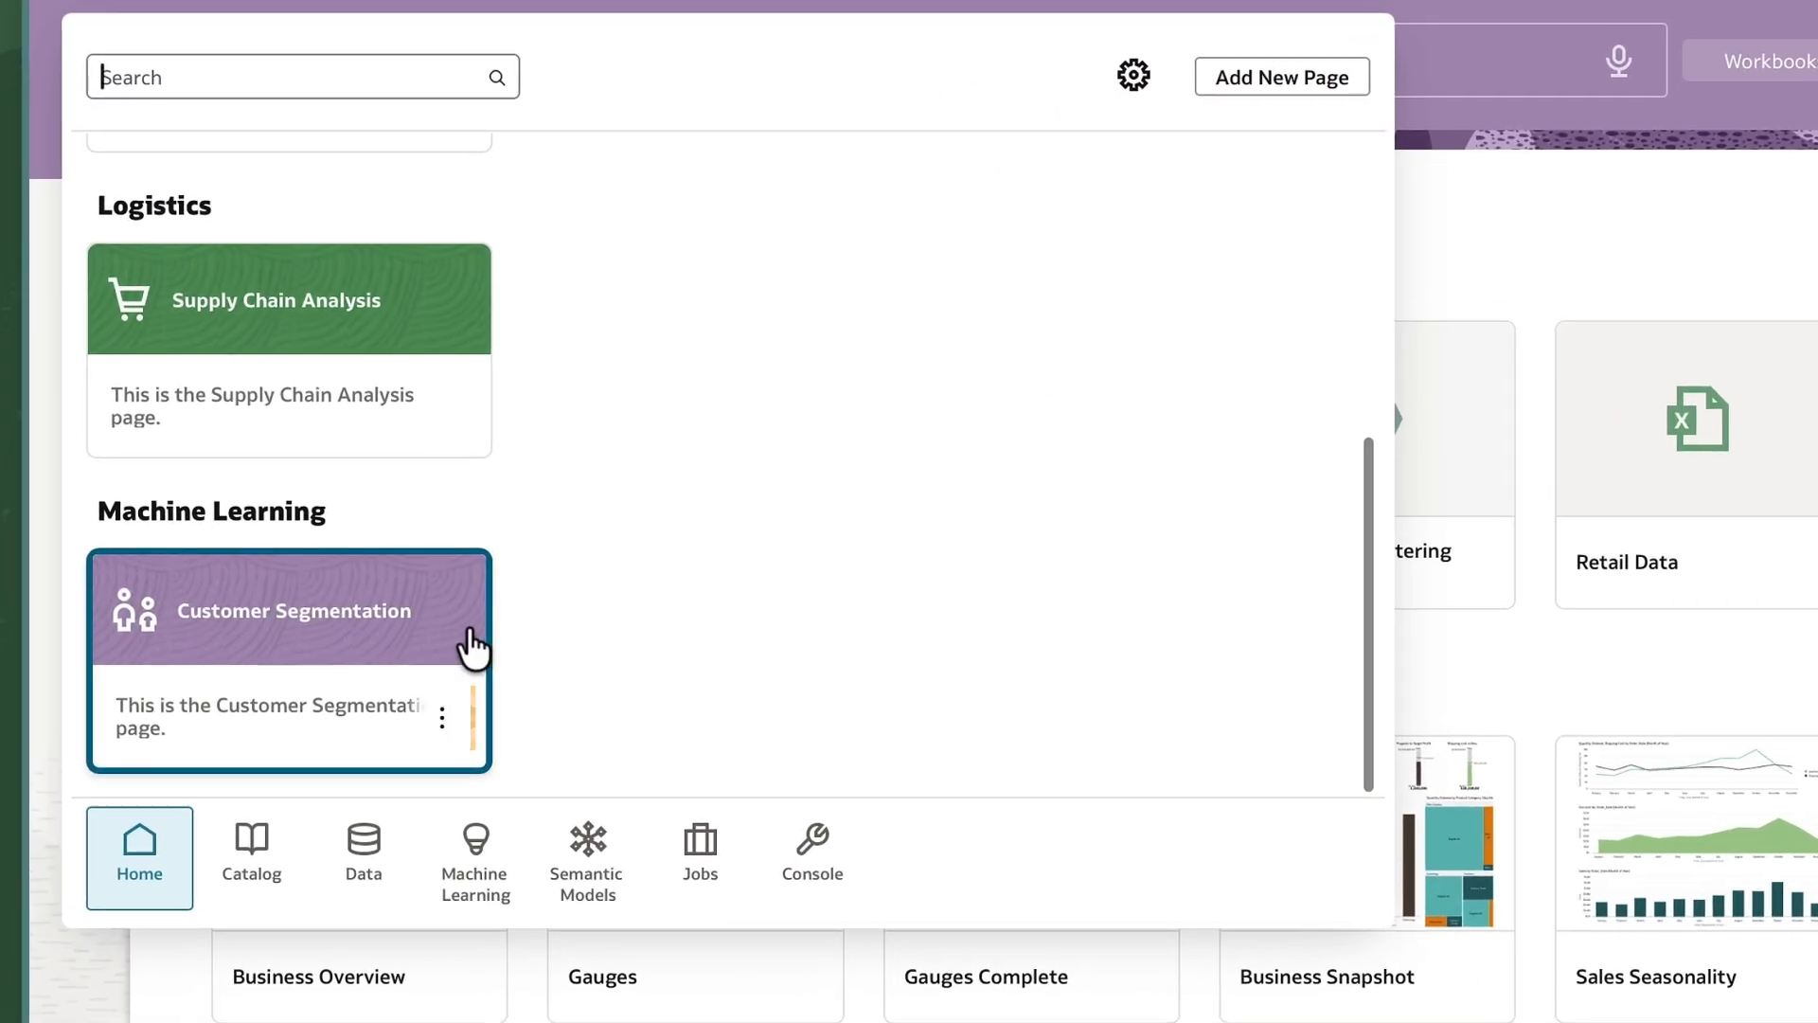
click(443, 721)
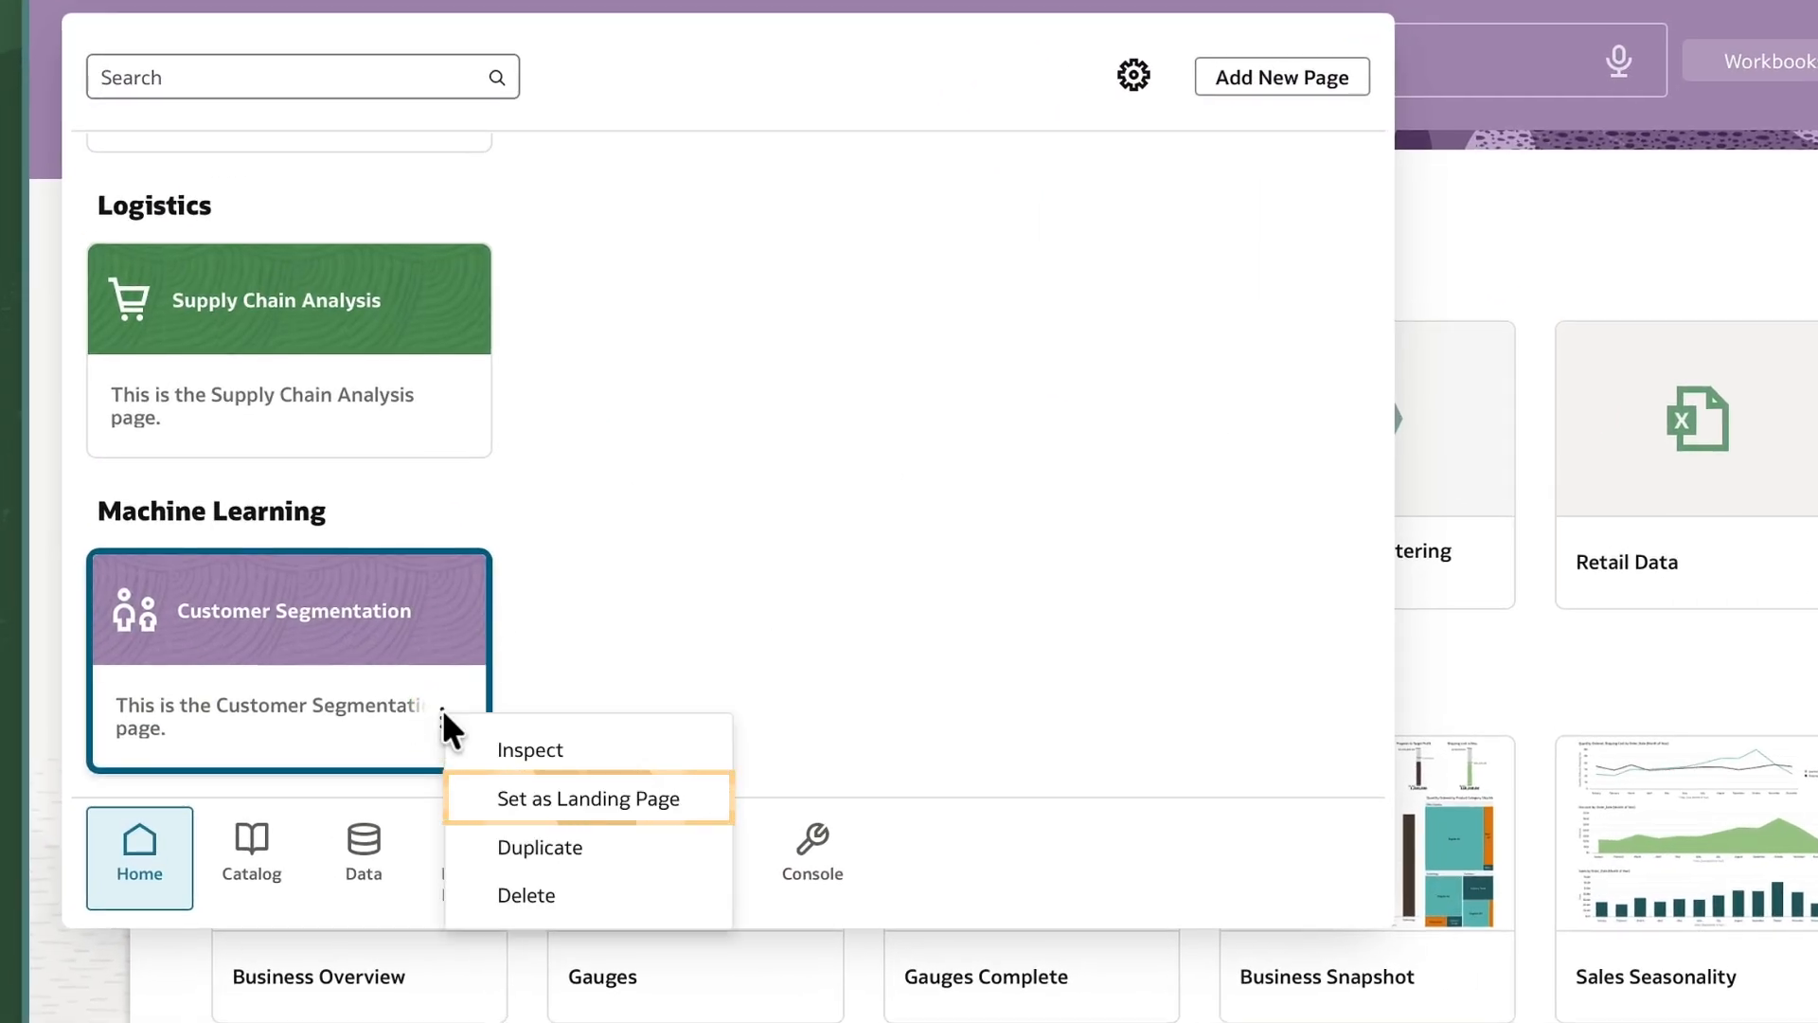
click(558, 800)
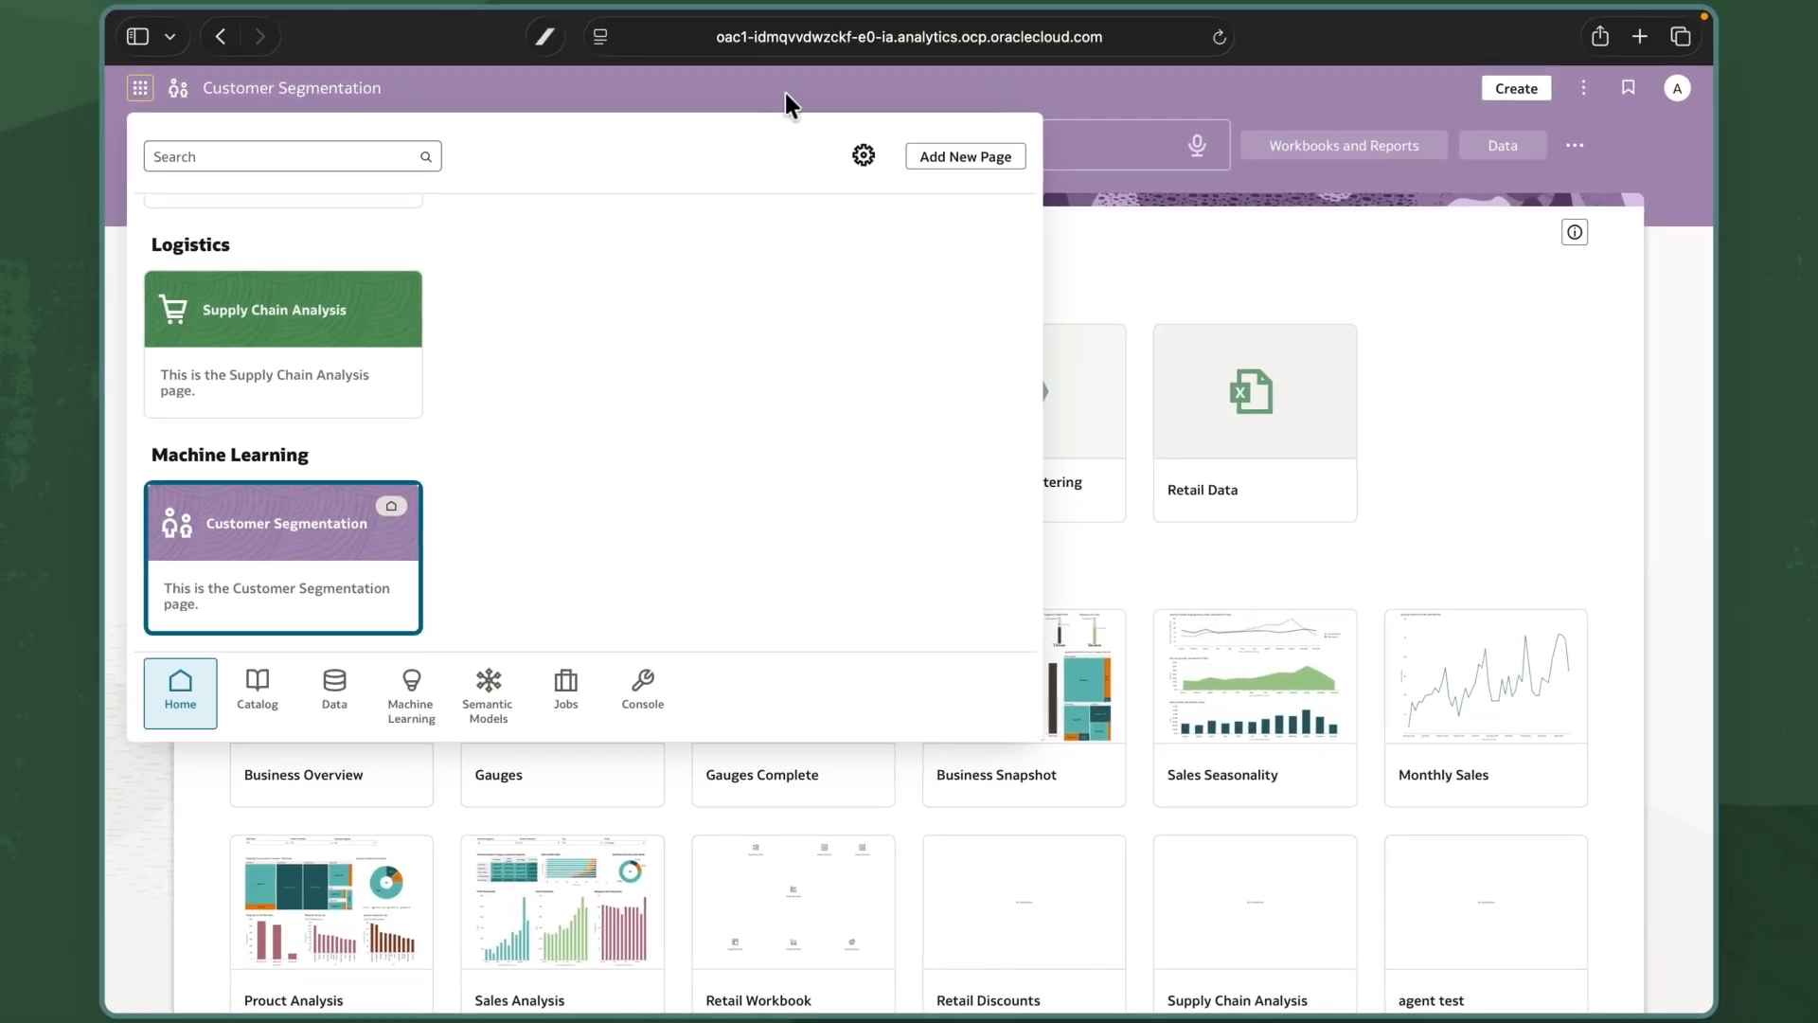
click(786, 91)
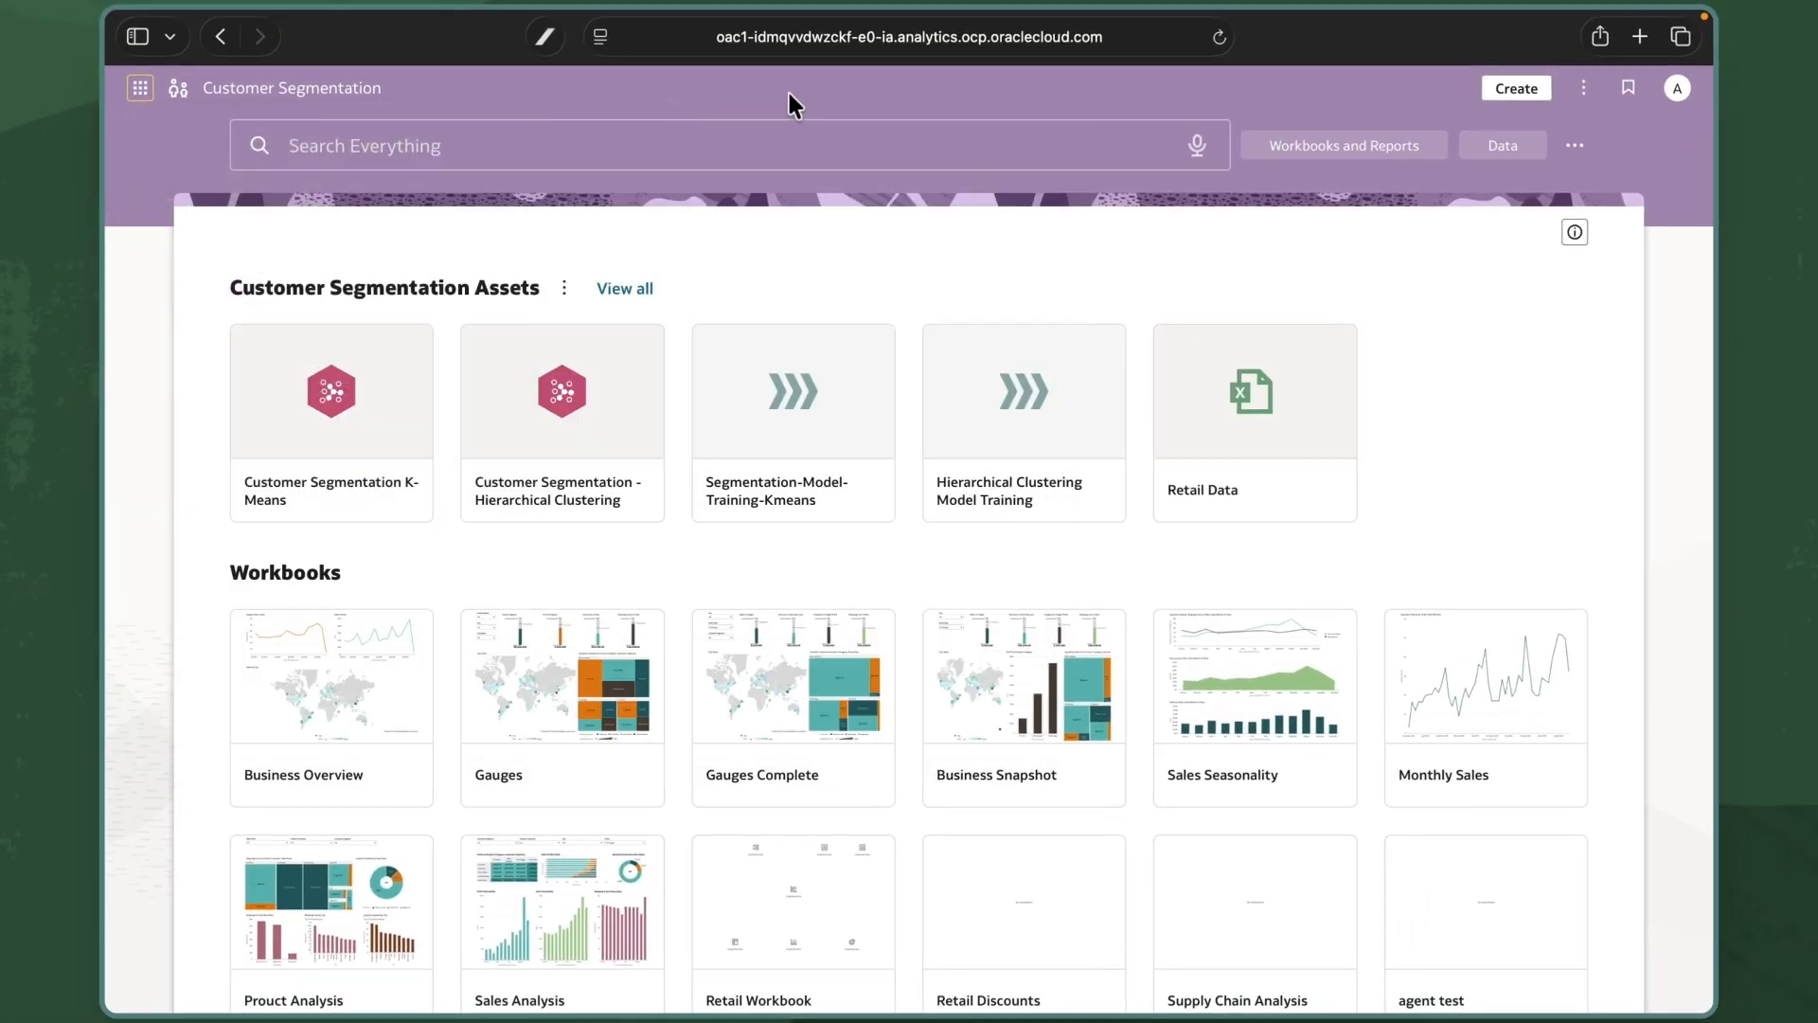
click(1219, 38)
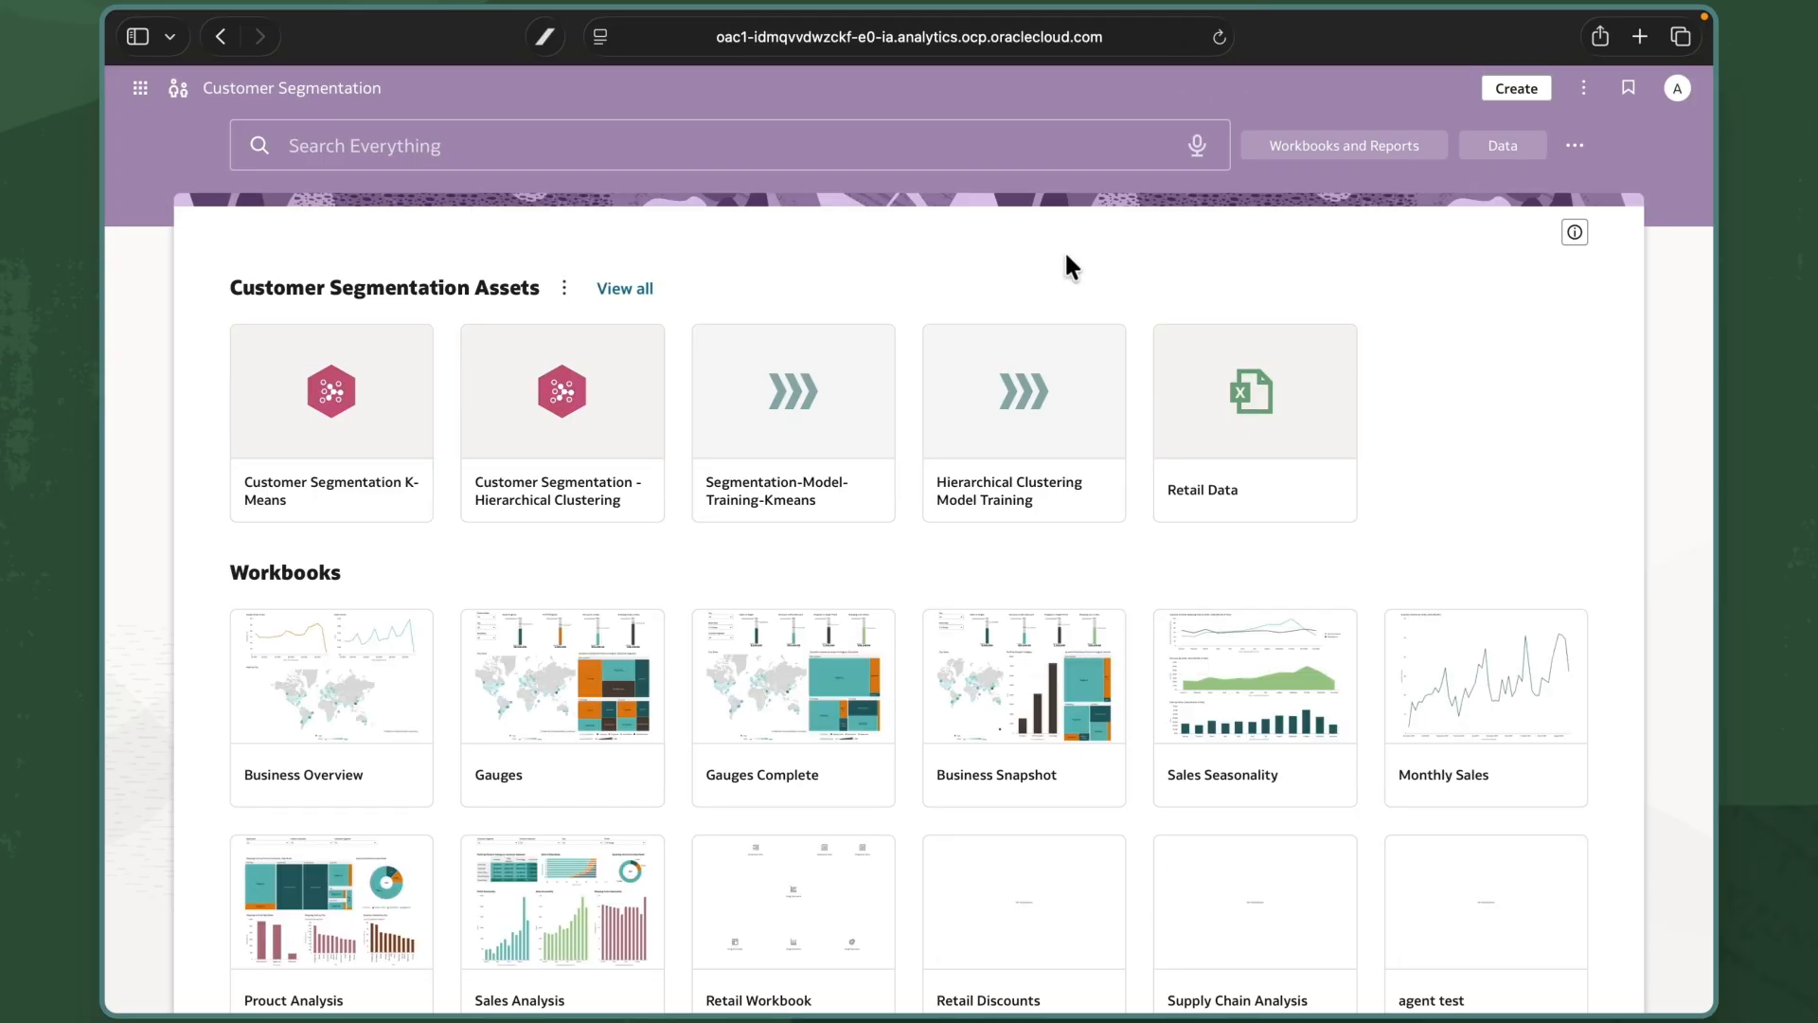